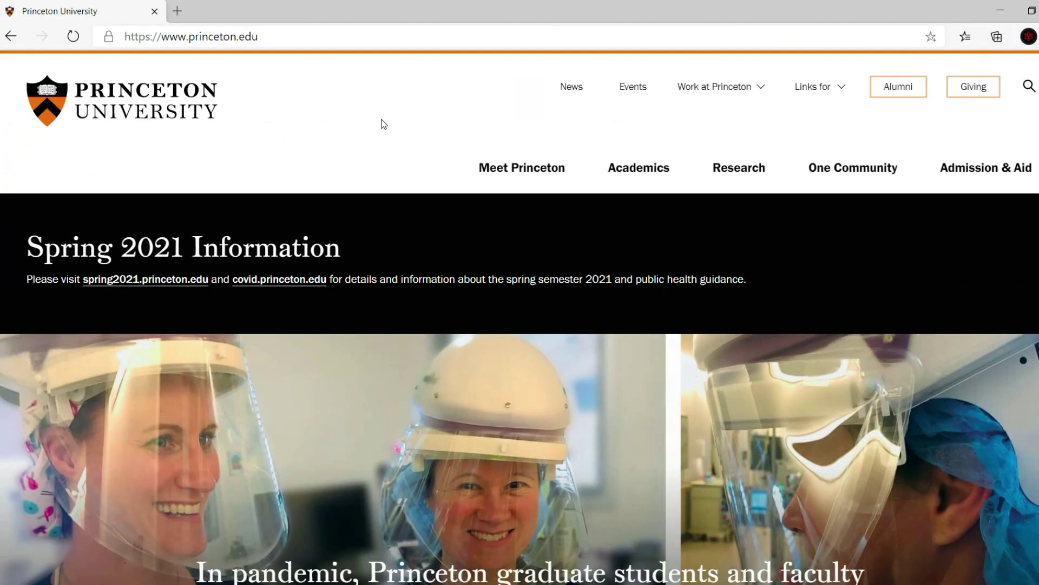
Open Princeton's Graduate Admission page from the Admission & Aid menu
click(260, 38)
click(399, 108)
scroll(244, 206, down, 10)
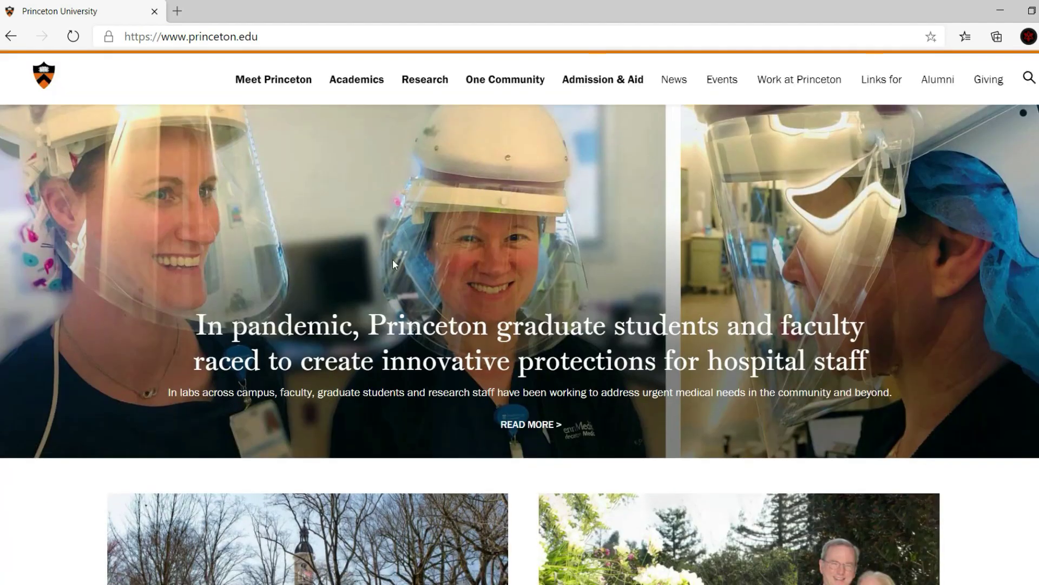
scroll(548, 265, down, 15)
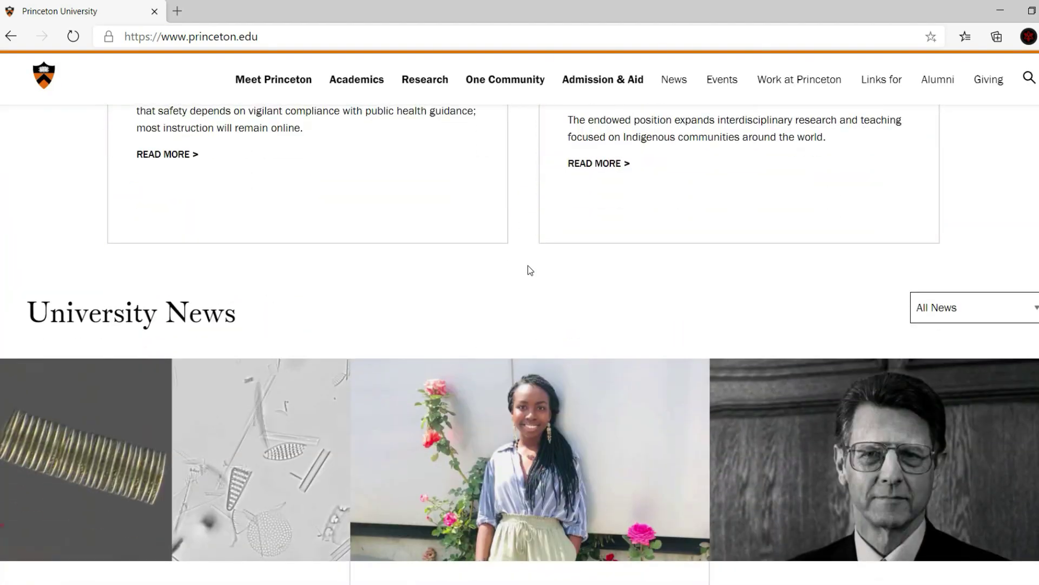
scroll(561, 278, up, 20)
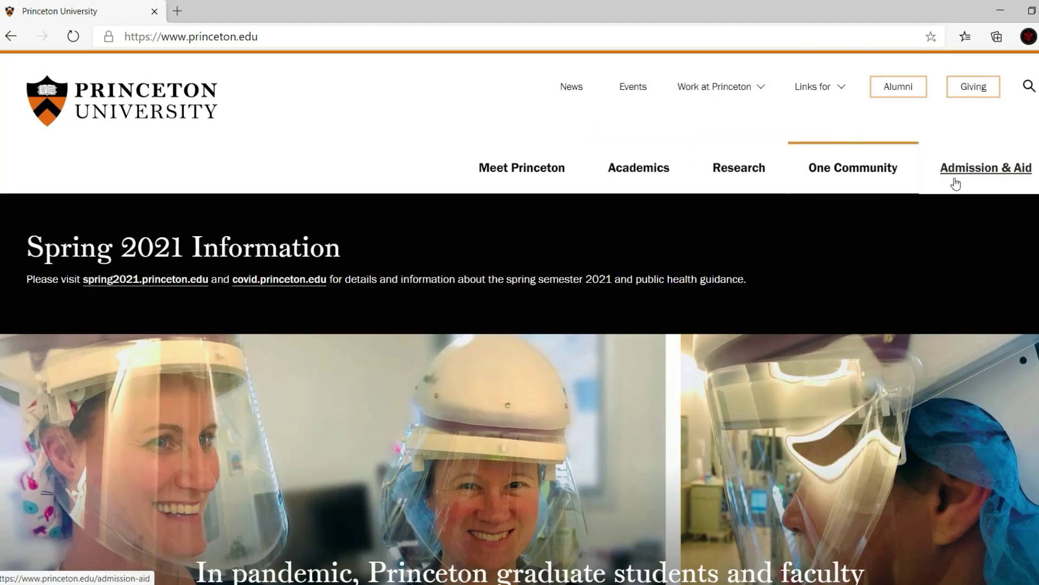
mouse_move(955, 184)
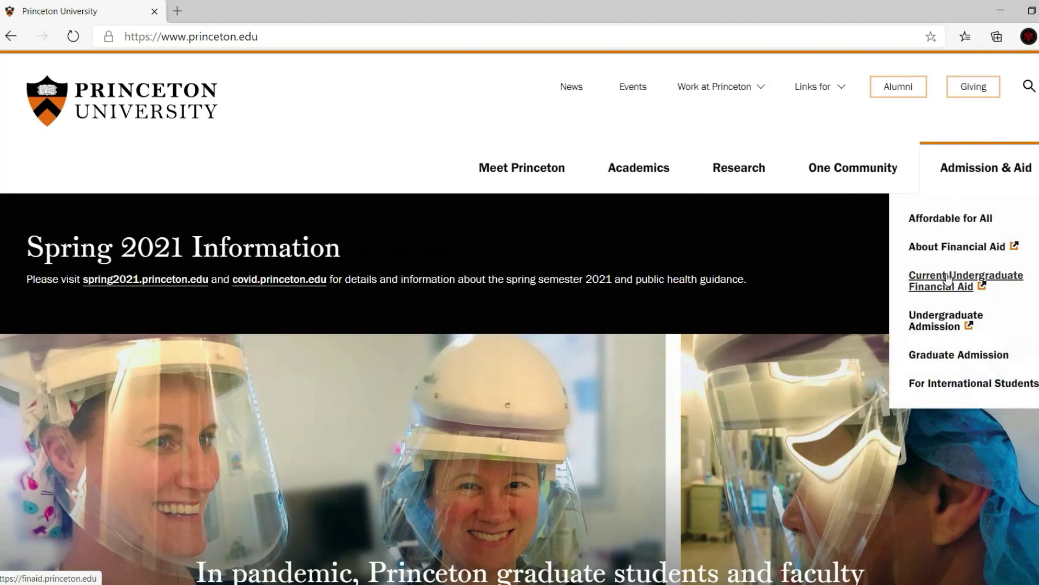
click(942, 357)
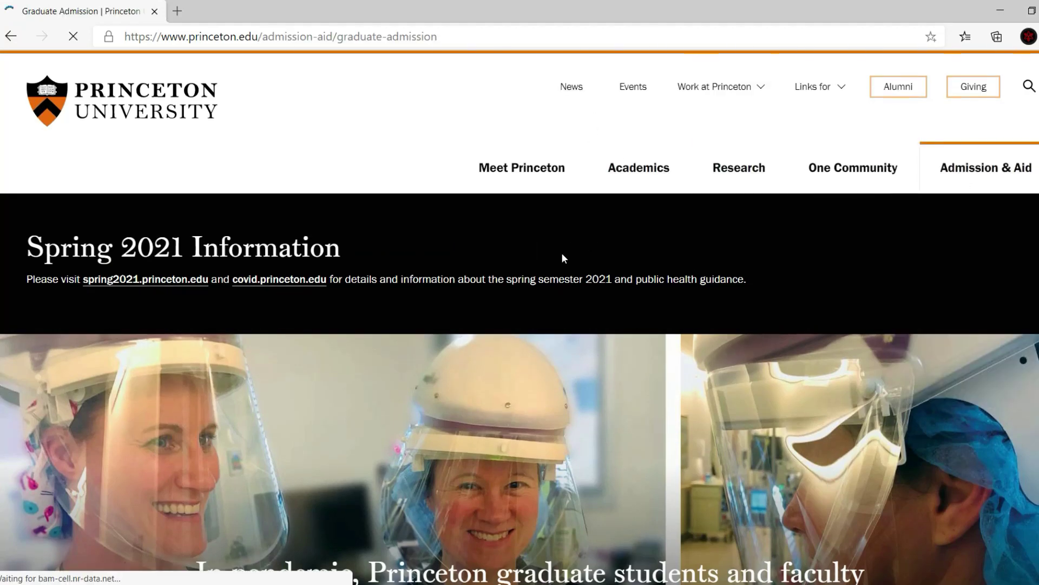
Scroll to Applying to the Graduate School and open Steps for Applying
scroll(563, 262, down, 3)
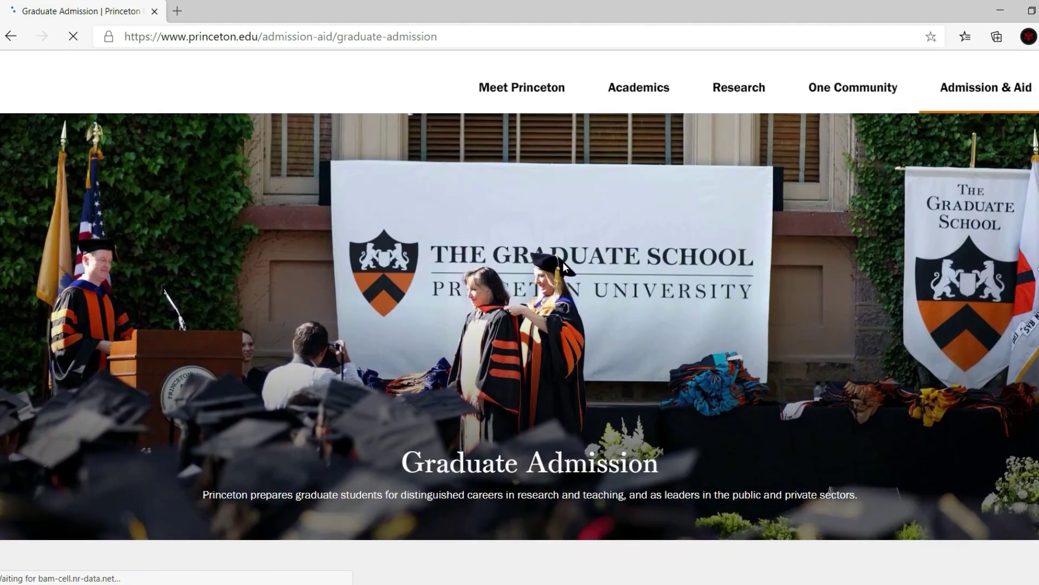
scroll(456, 271, down, 9)
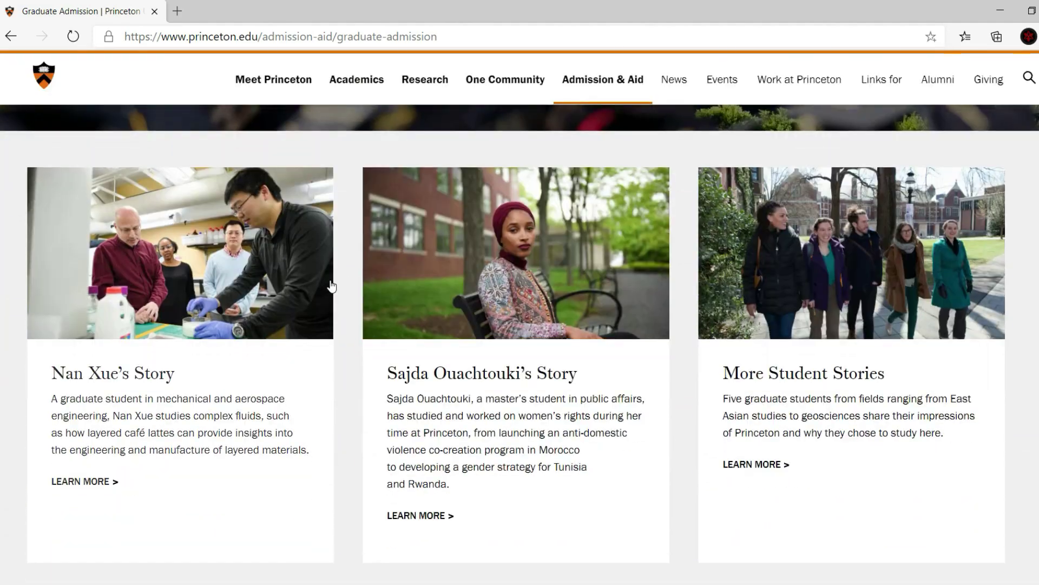
scroll(355, 280, down, 10)
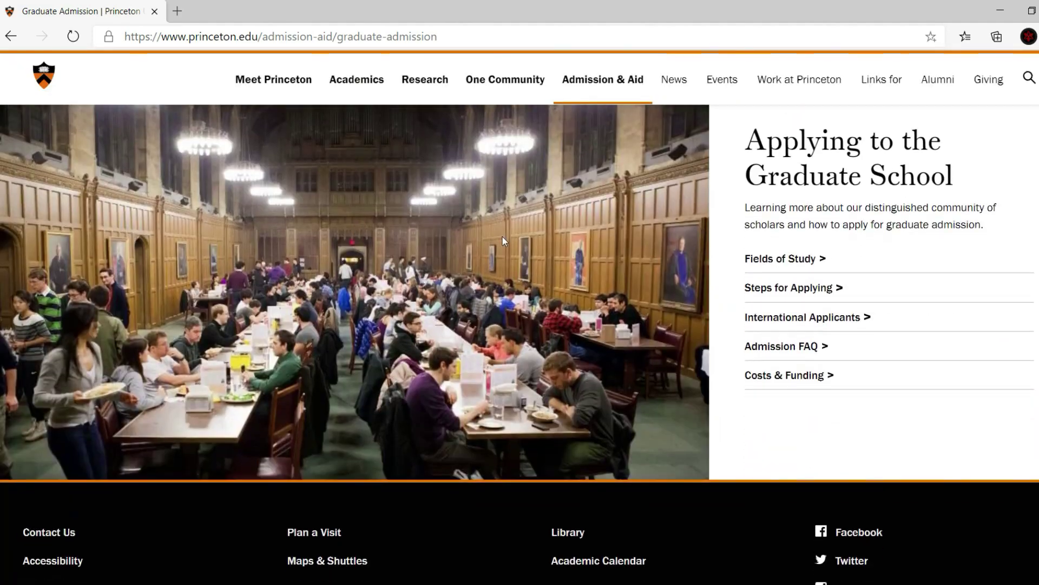
click(781, 292)
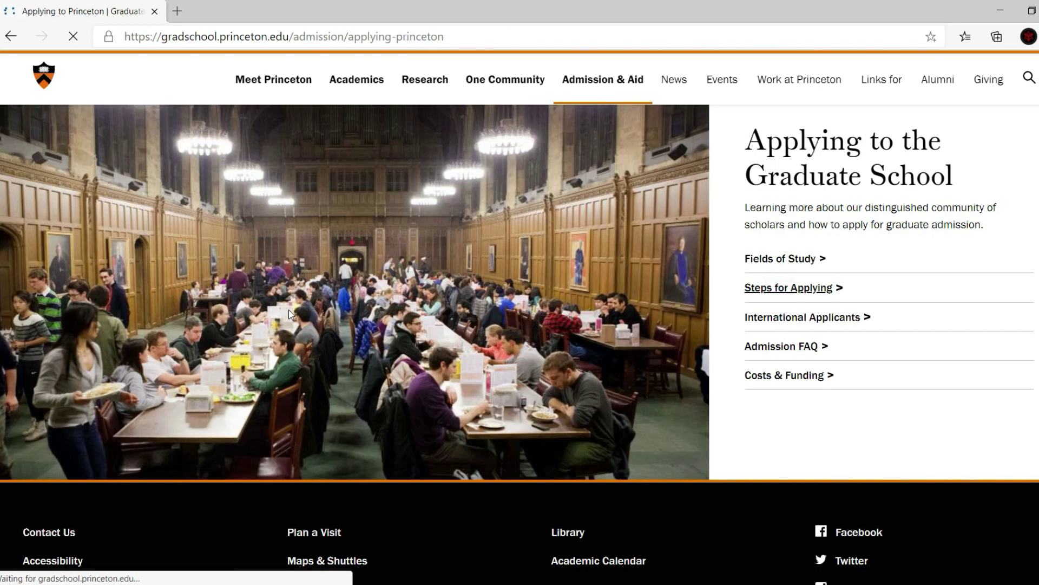
Follow the application link in section 4 Apply, then launch ApplyWeb with Apply Now!
scroll(345, 313, down, 3)
scroll(415, 175, down, 6)
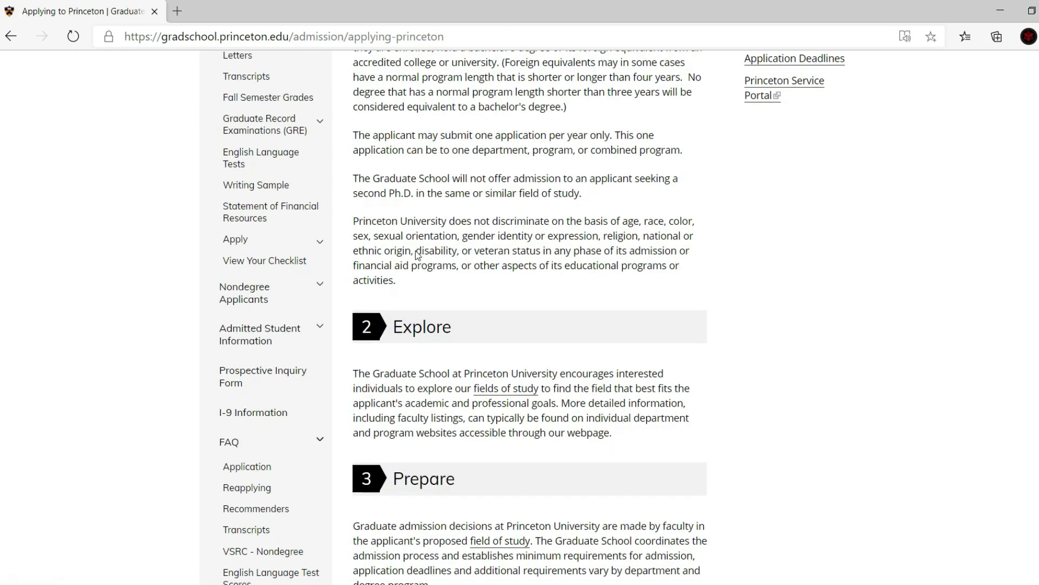
scroll(411, 265, down, 12)
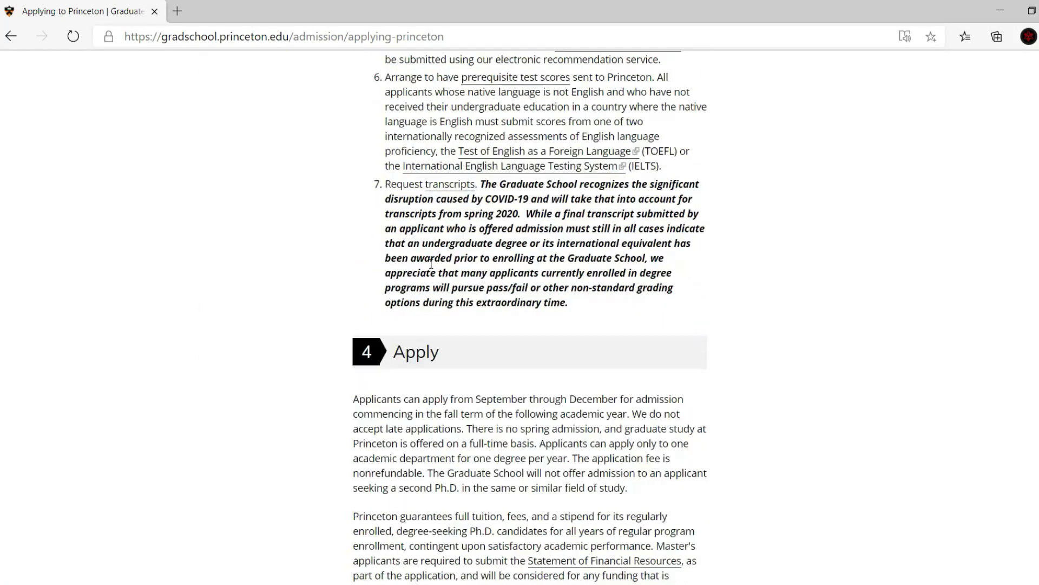
scroll(371, 293, down, 2)
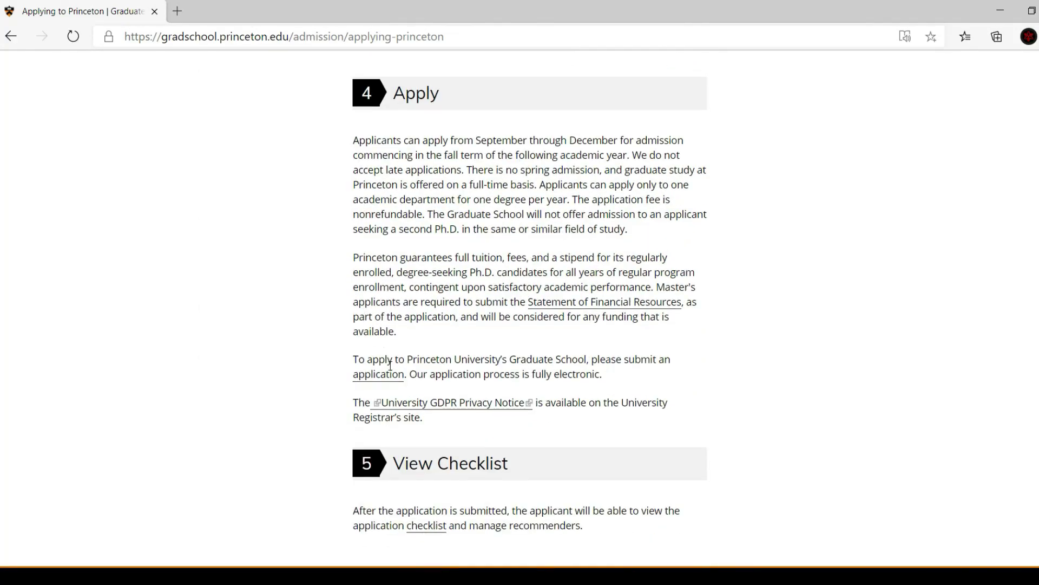
drag(436, 359, 635, 361)
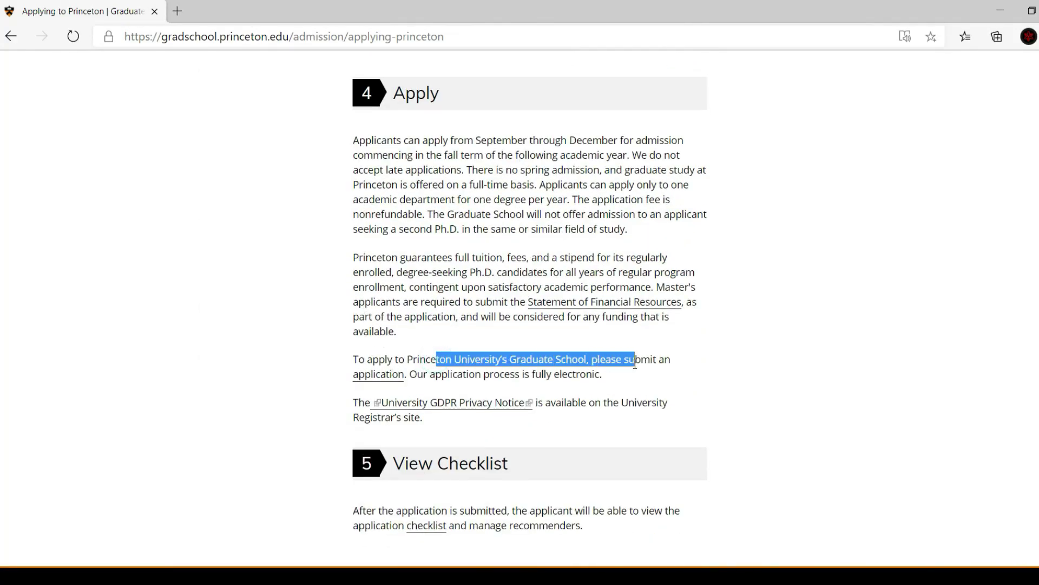
click(378, 375)
scroll(369, 329, down, 4)
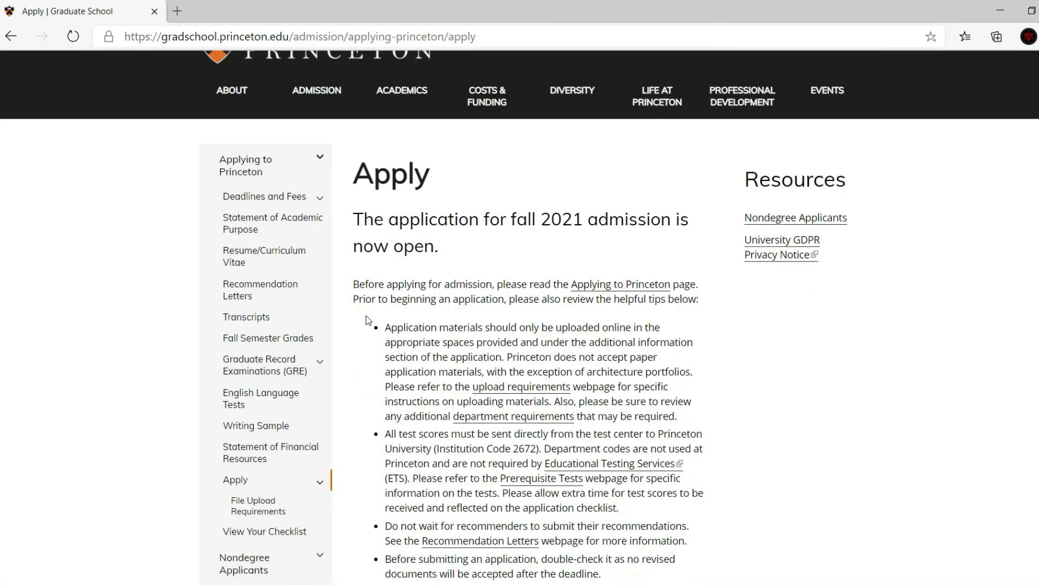
scroll(434, 247, down, 12)
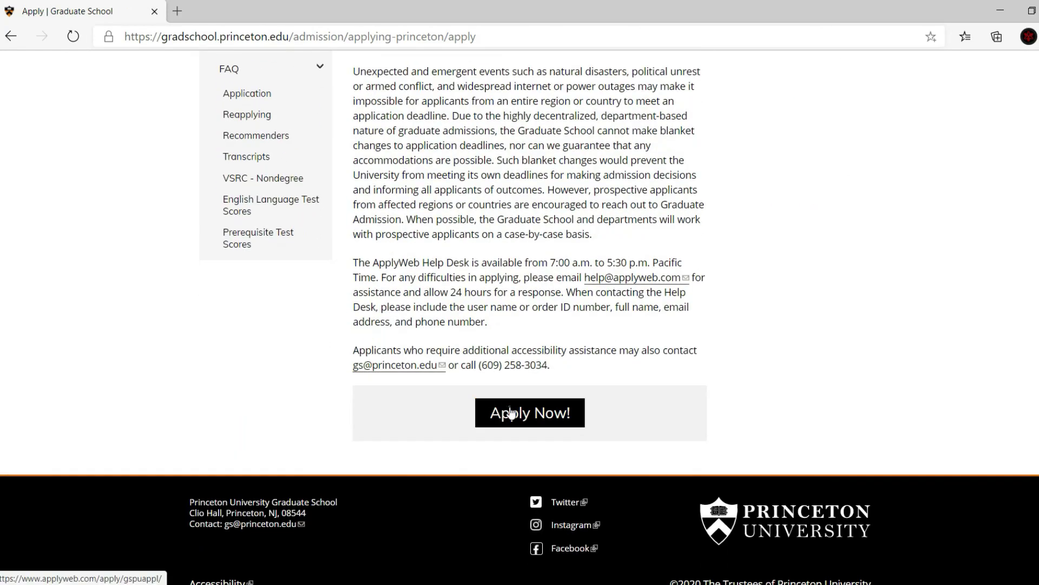
click(511, 413)
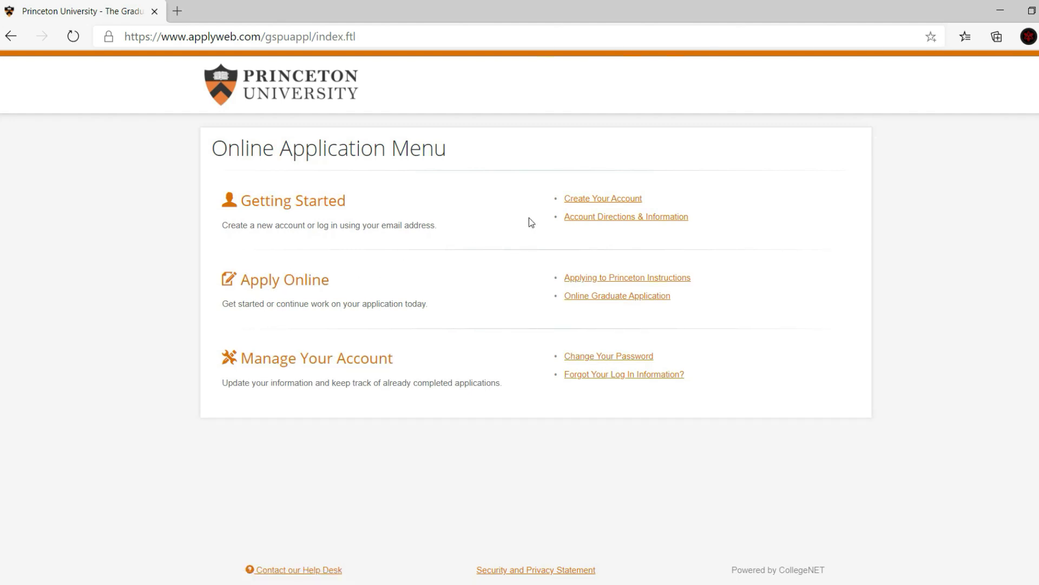
Create a new applicant account with an e-mail address and matching password
click(591, 200)
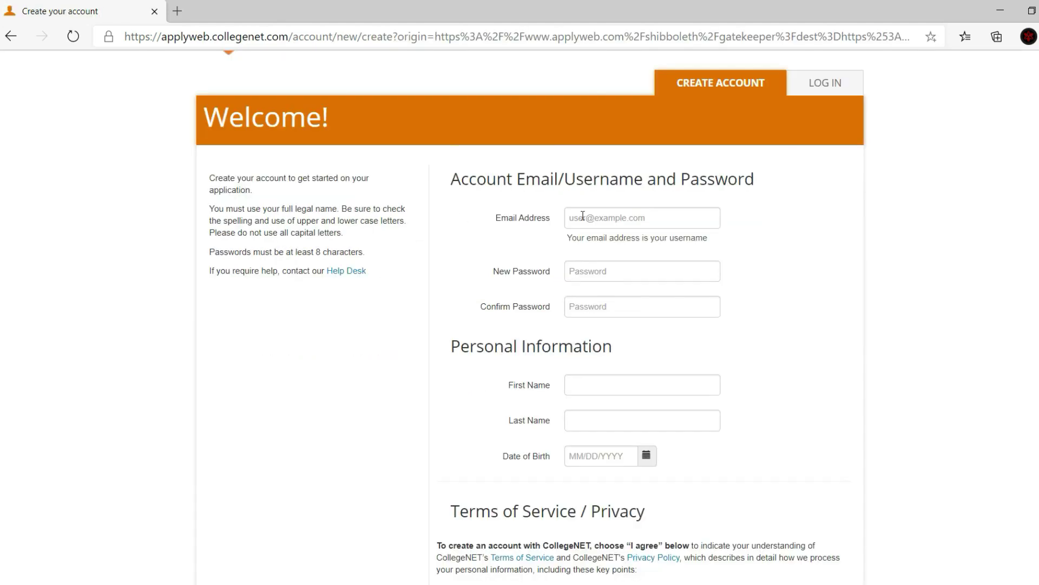
click(499, 227)
text(cor)
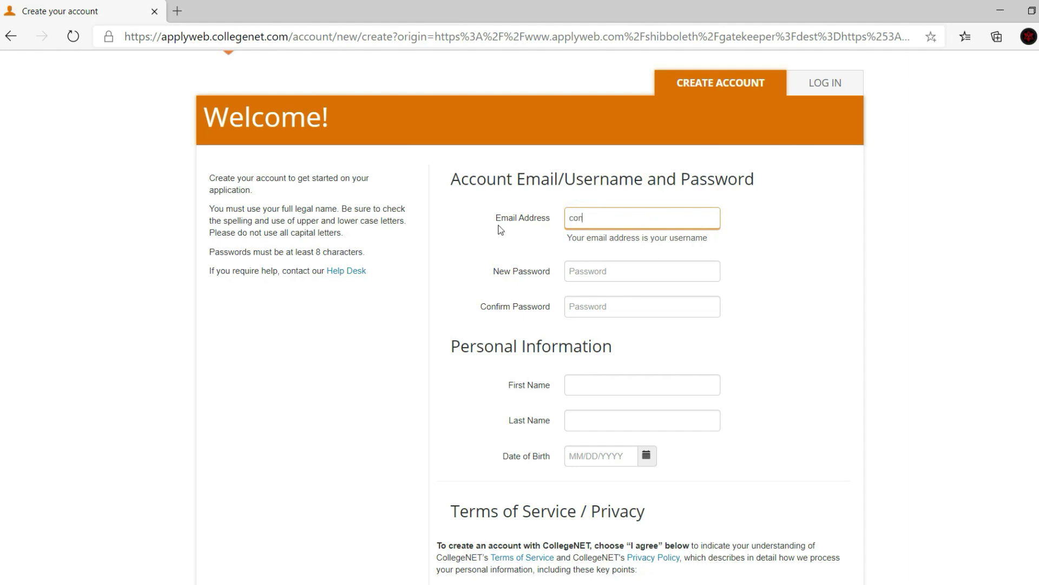
text(.com)
key(Tab)
text(ss)
key(Tab)
text(s)
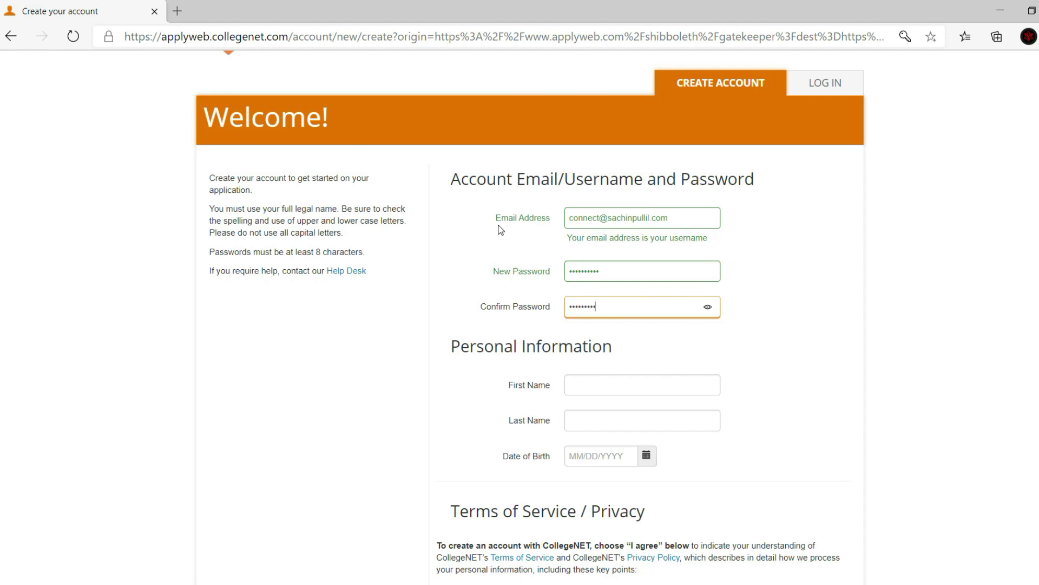
scroll(499, 230, down, 3)
click(509, 241)
double_click(604, 135)
text(ssssssssss)
key(Tab)
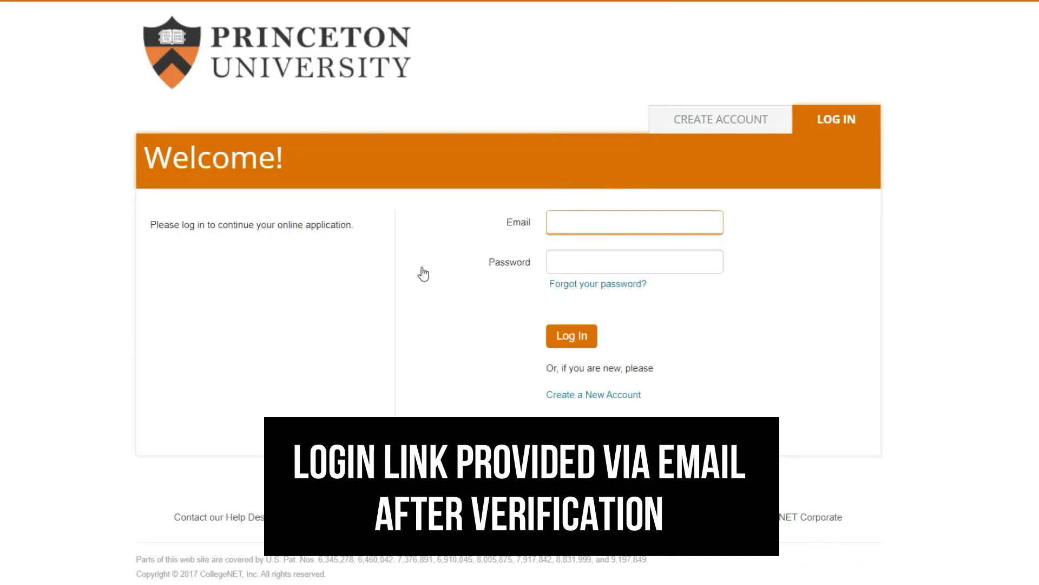
Log in with the new account's e-mail and password
key(Tab)
text(****)
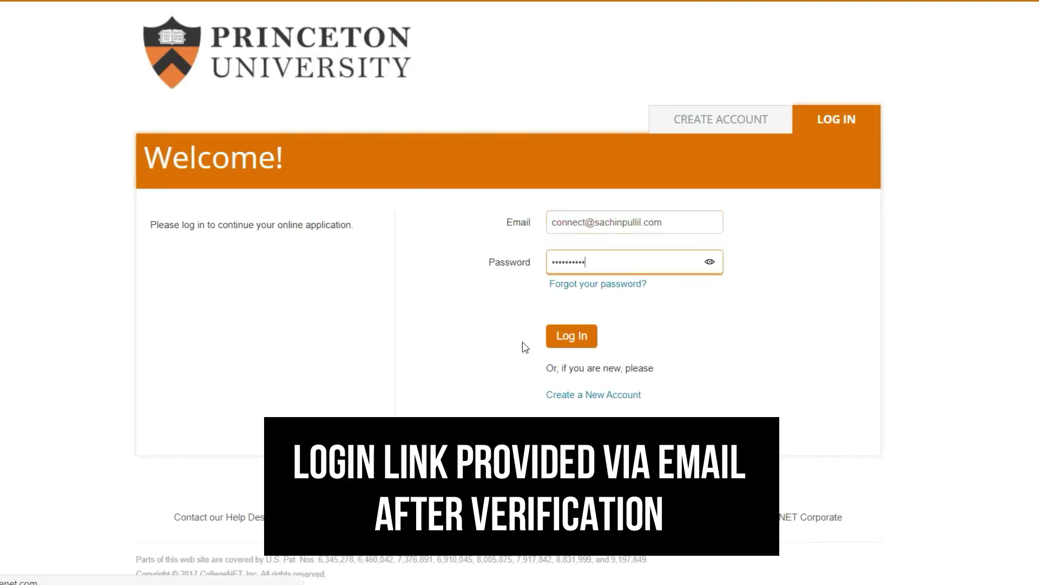
key(Return)
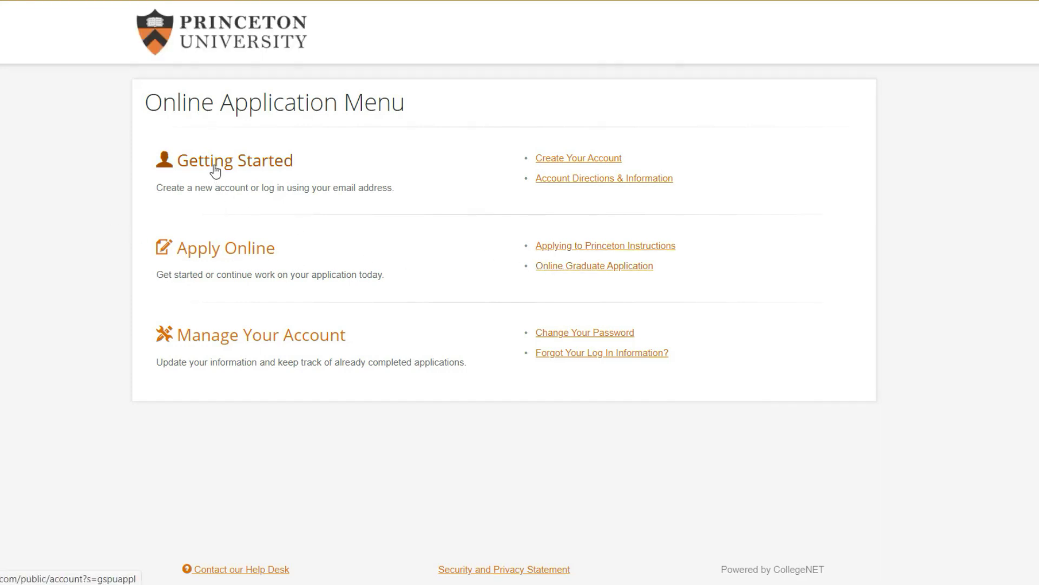
Open the online graduate application from the Apply Online section
drag(180, 250, 290, 255)
click(226, 249)
click(568, 268)
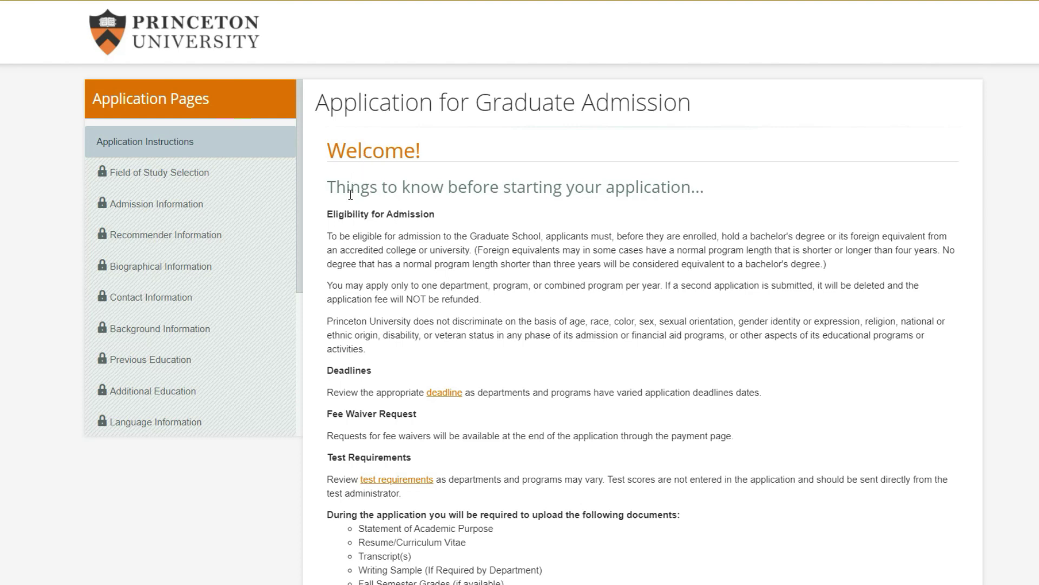
scroll(411, 208, down, 2)
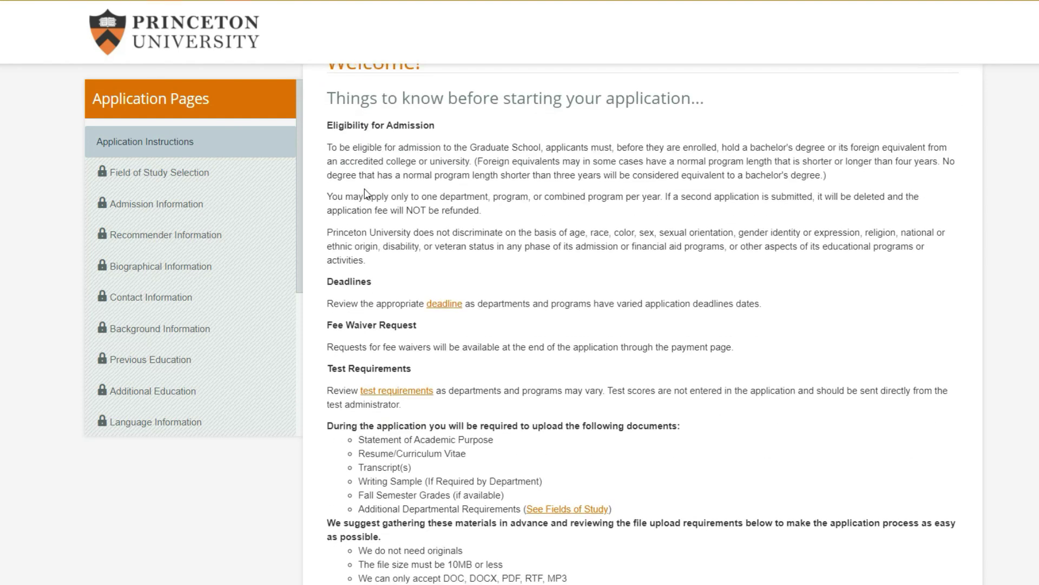
Read the eligibility rules on bachelor's degrees, program length and one department per year
drag(737, 147, 881, 145)
drag(488, 162, 723, 162)
drag(393, 177, 722, 176)
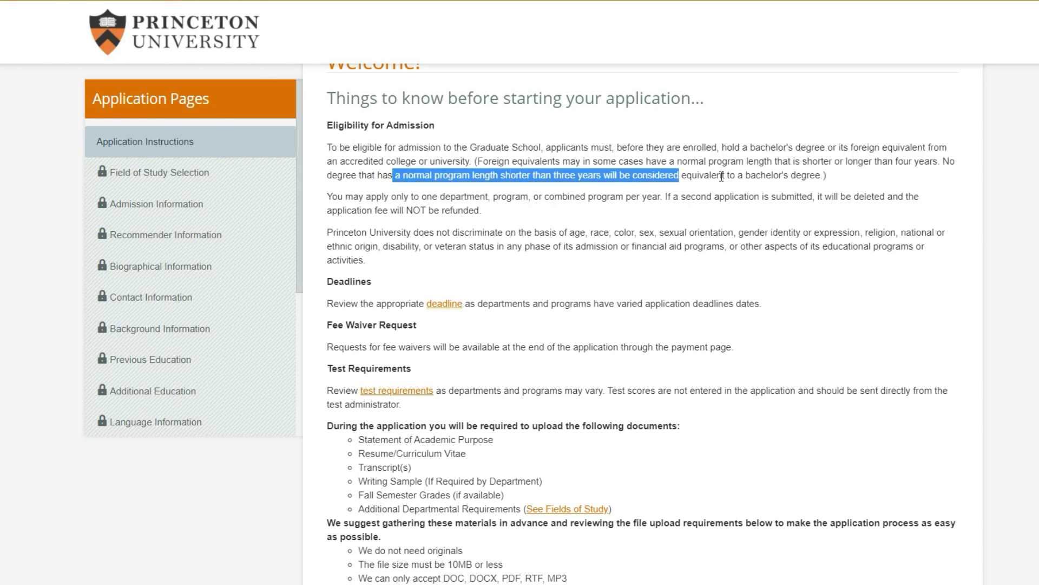
click(724, 176)
drag(552, 177, 823, 176)
click(718, 176)
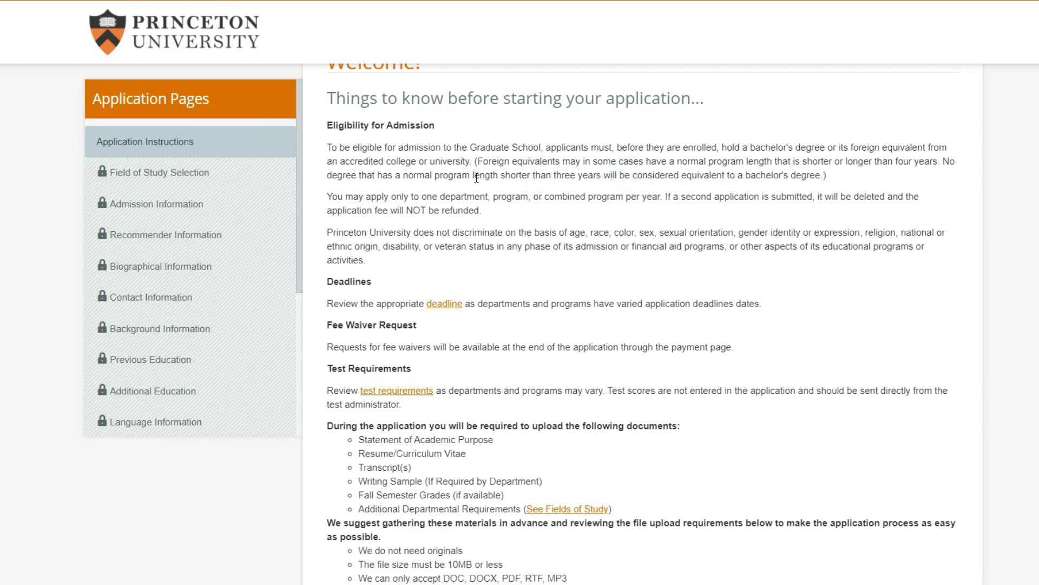
drag(478, 177, 674, 177)
click(674, 176)
drag(403, 198, 522, 196)
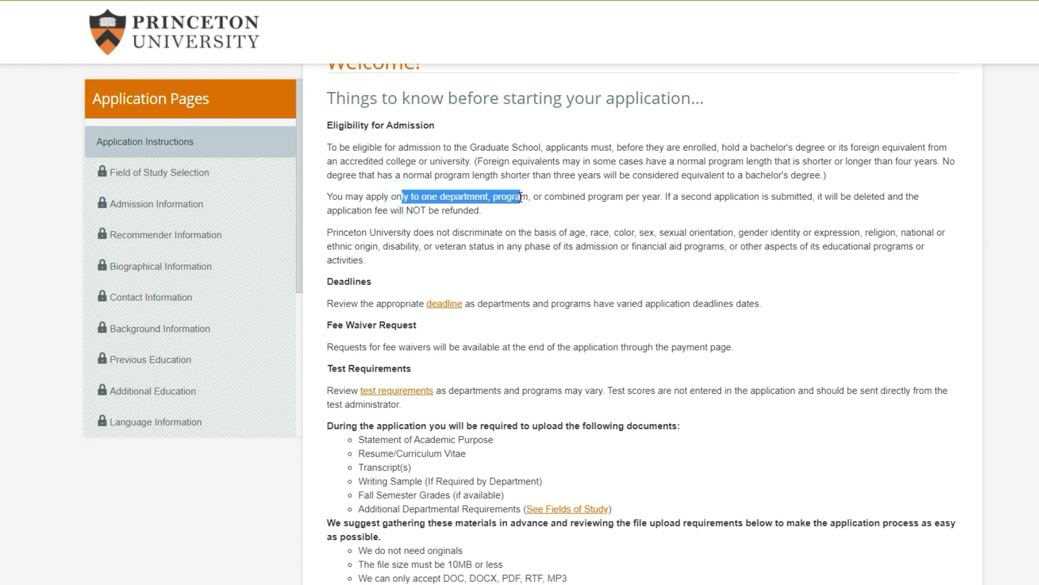
click(521, 196)
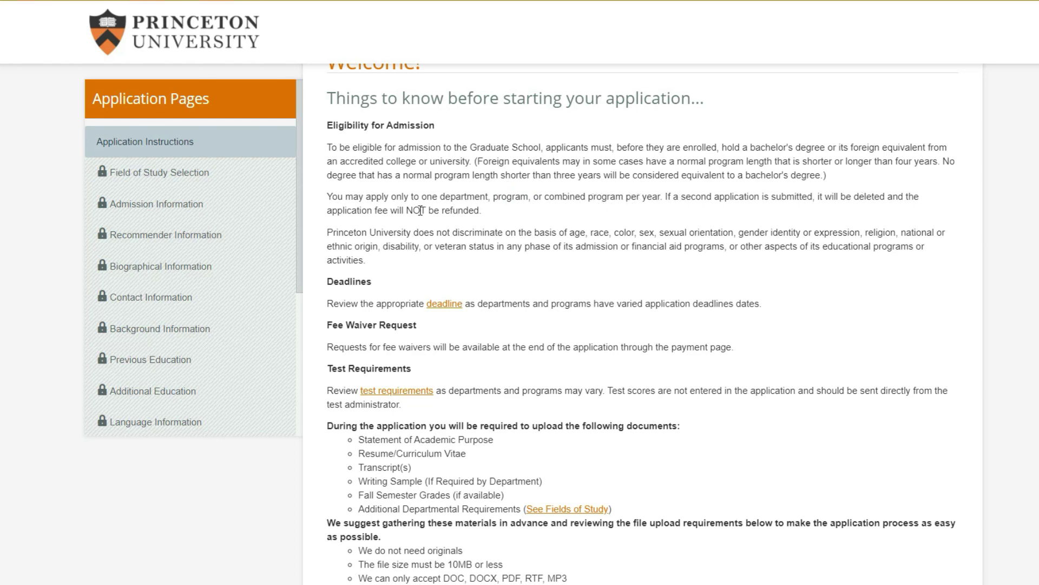
Read the non-discrimination statement and open the department deadlines listing
scroll(443, 200, down, 2)
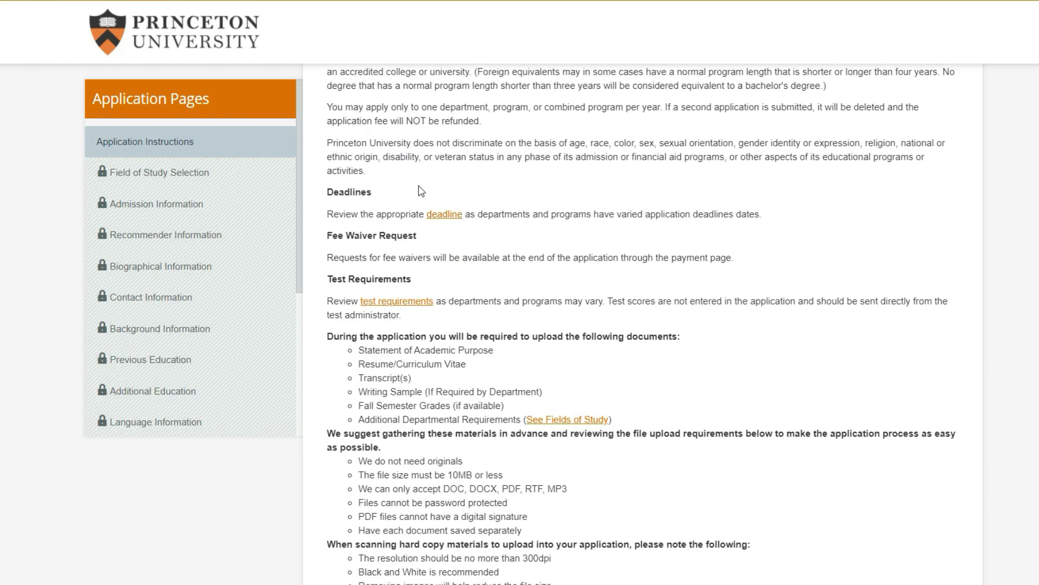
drag(346, 145, 503, 146)
click(459, 178)
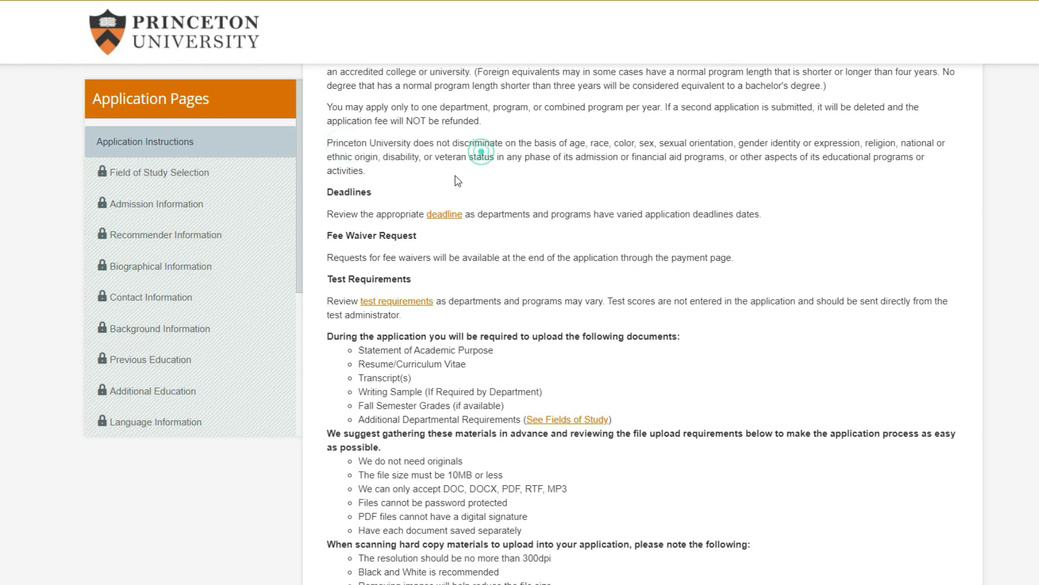
click(443, 215)
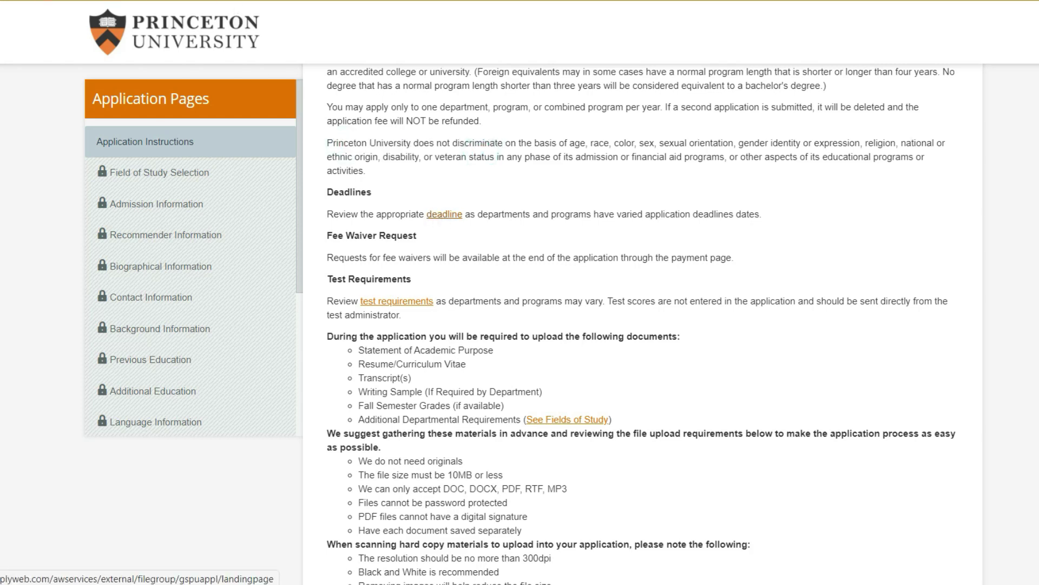
Close the deadlines listing and return to the application instructions
scroll(469, 276, down, 6)
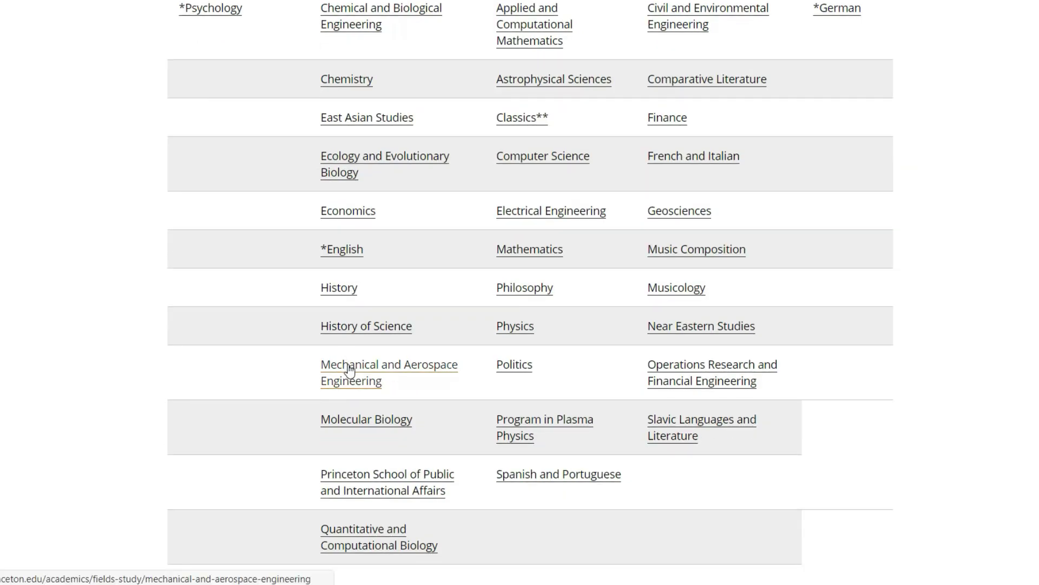
scroll(350, 65, up, 2)
scroll(350, 65, up, 2)
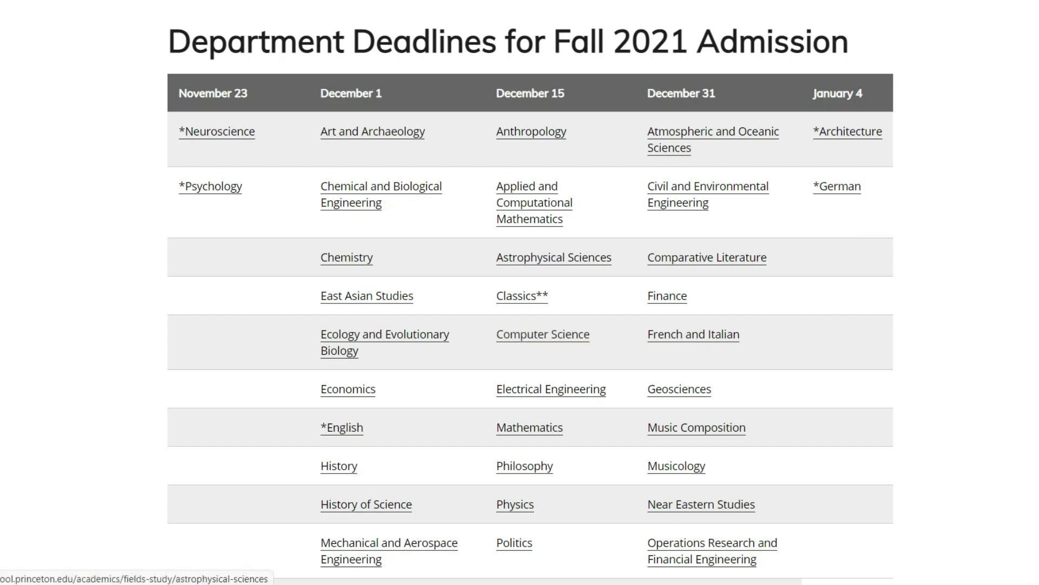
key(ctrl+w)
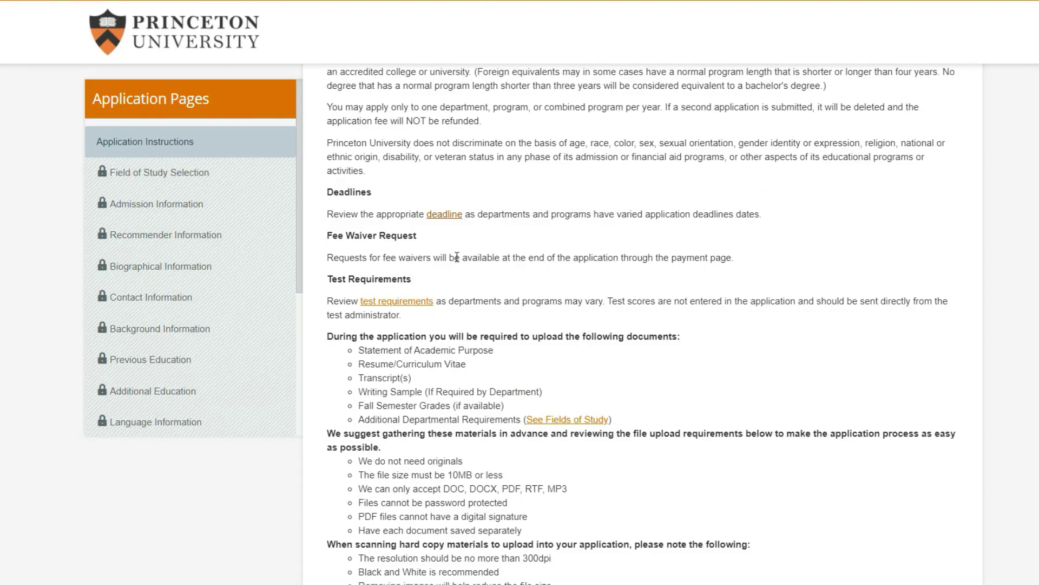
scroll(515, 263, down, 2)
Read the fee waiver note and the no-originals upload requirement
drag(328, 172, 574, 170)
click(573, 169)
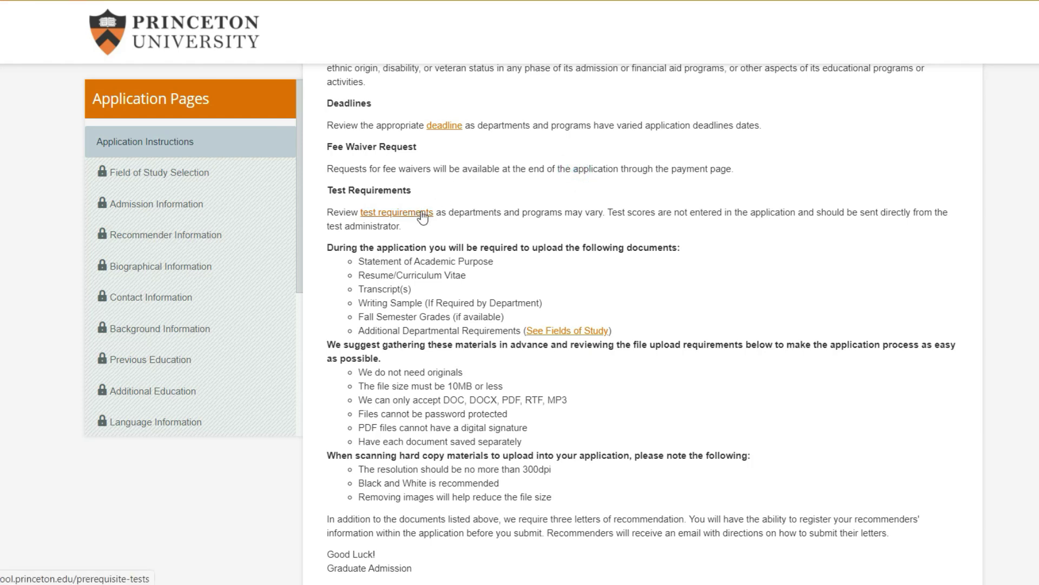
scroll(570, 228, down, 2)
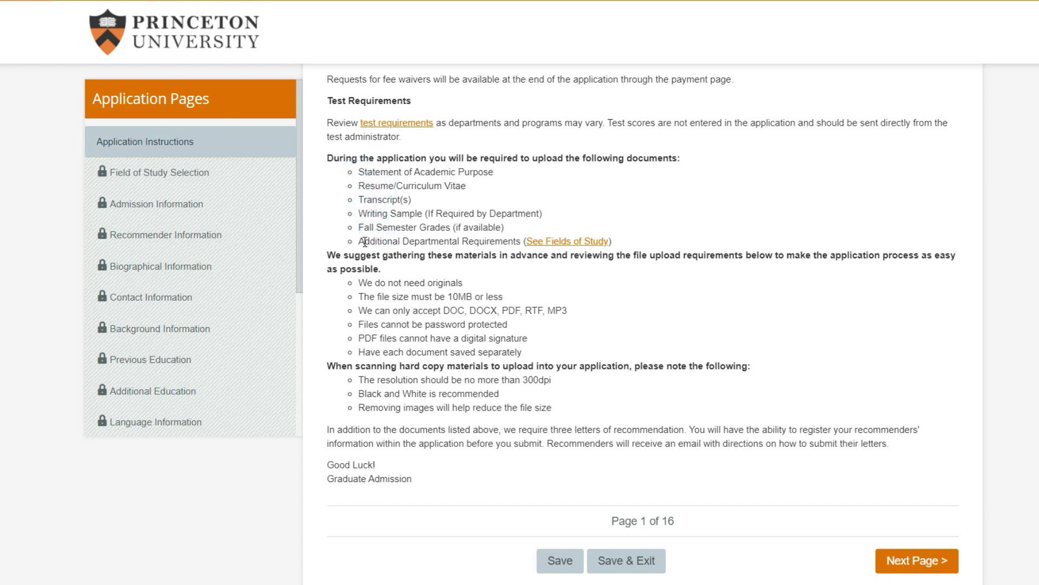
scroll(411, 248, down, 2)
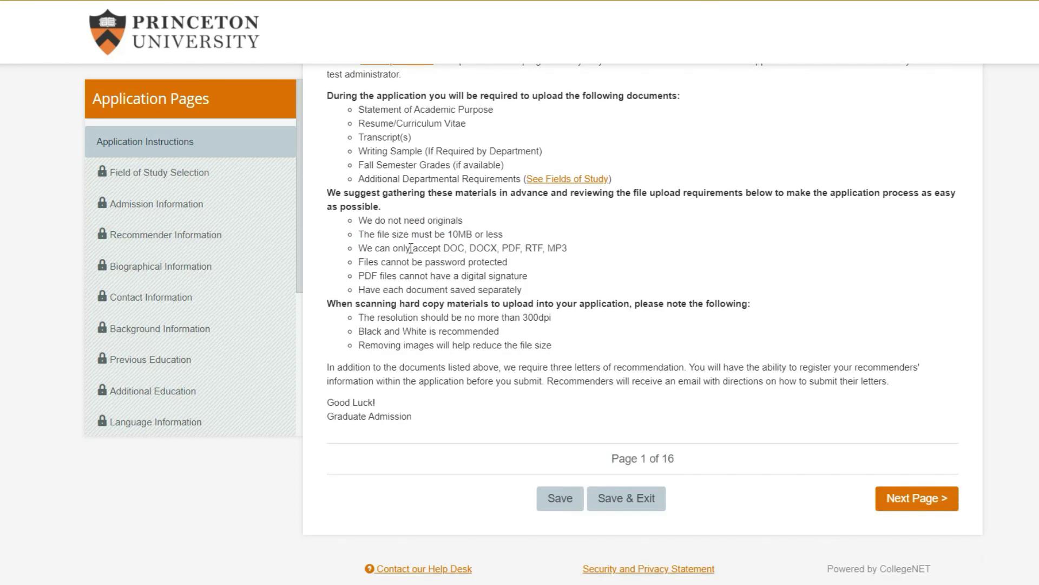
drag(370, 220, 462, 221)
click(455, 216)
Read the document saving, scanning guidelines and three recommendation letters requirements
drag(359, 293, 455, 290)
click(449, 287)
drag(360, 318, 456, 347)
click(456, 350)
drag(328, 403, 410, 405)
click(426, 360)
drag(504, 366, 683, 369)
click(574, 369)
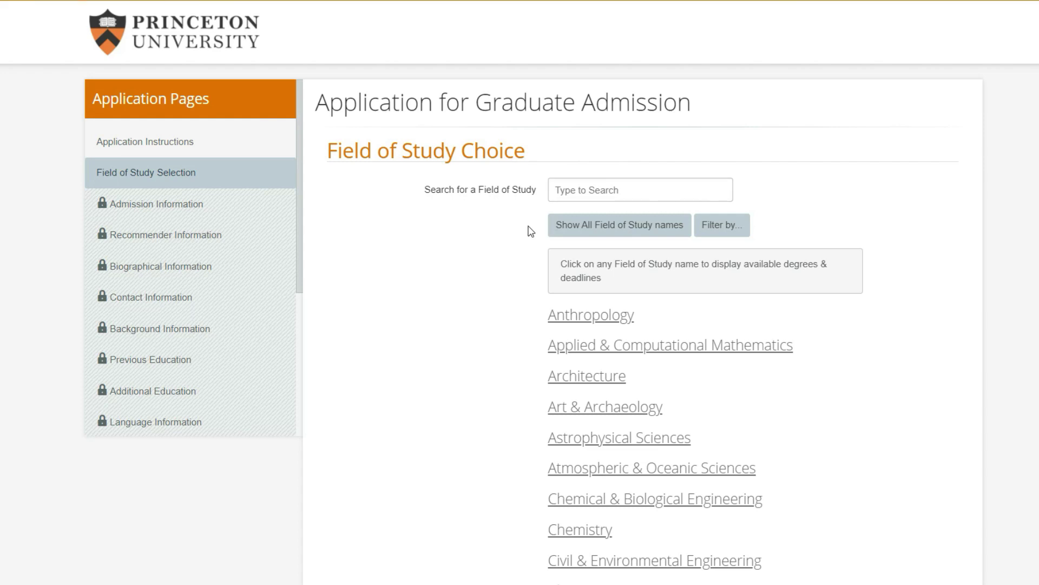
Select Computer Science's Master of Science in Engineering for Fall 2021 and save it
scroll(515, 244, down, 5)
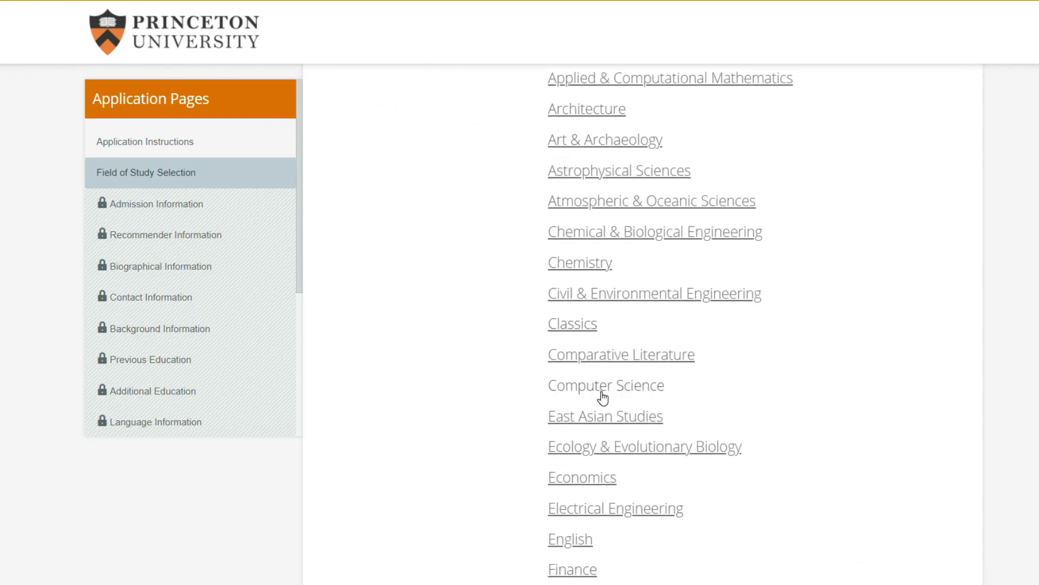
click(599, 394)
scroll(493, 322, down, 3)
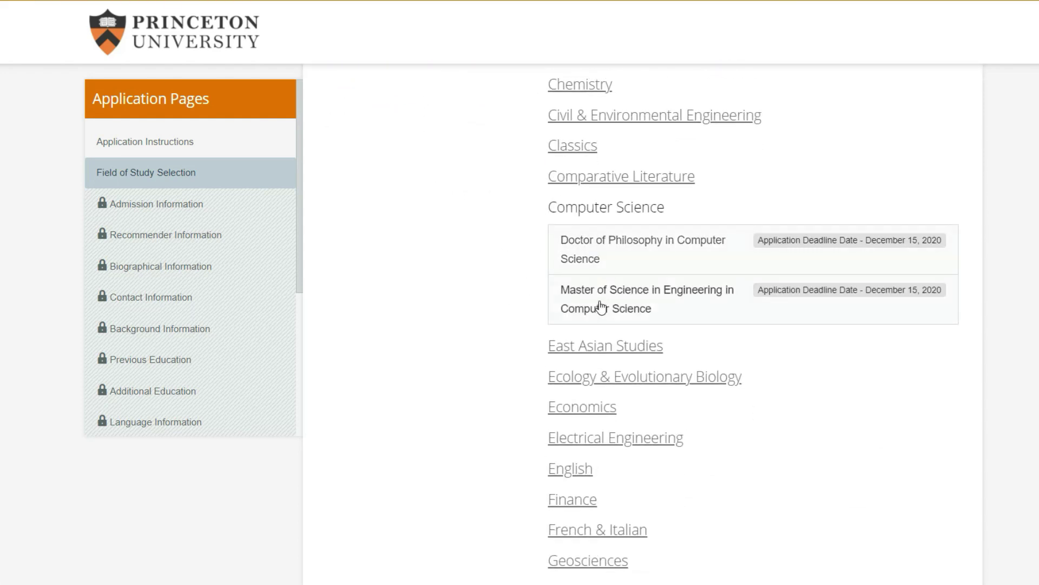
click(708, 308)
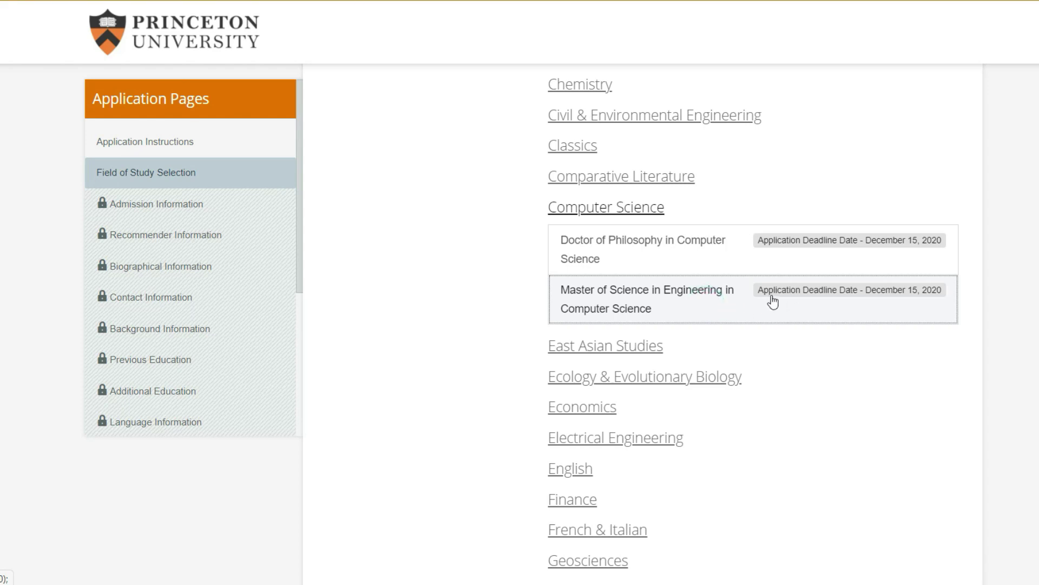
click(673, 351)
click(667, 384)
click(746, 354)
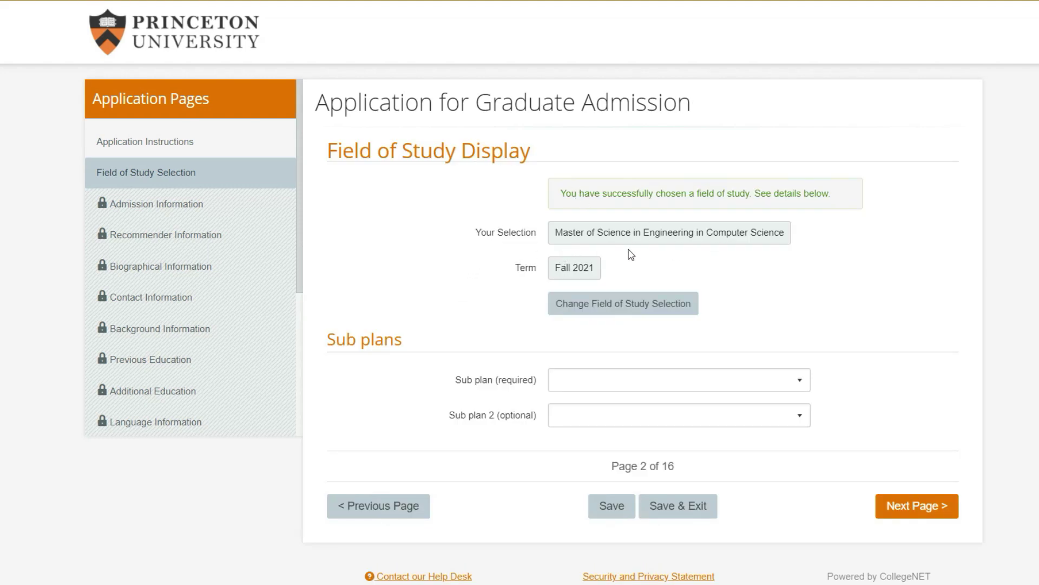
Set Sub plan to Robotics and Sub plan 2 to Computer Vision
click(599, 375)
click(561, 364)
click(565, 371)
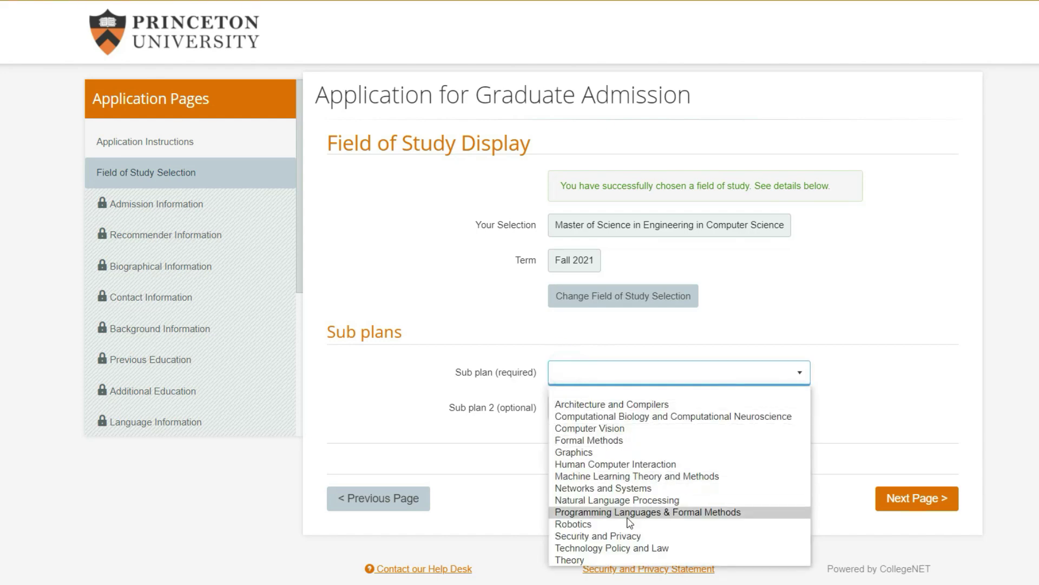
click(601, 524)
click(606, 407)
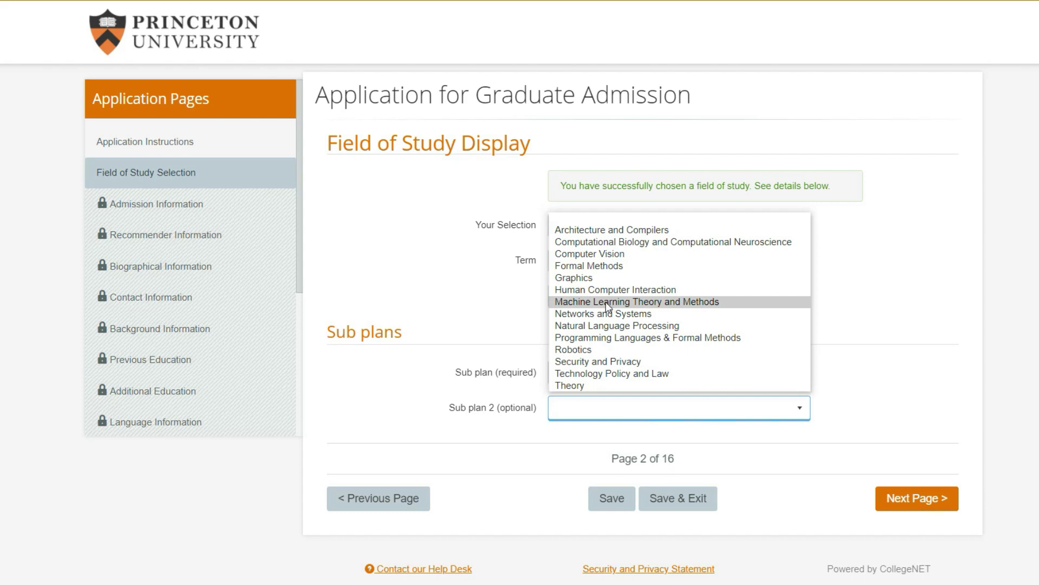
click(607, 257)
click(469, 348)
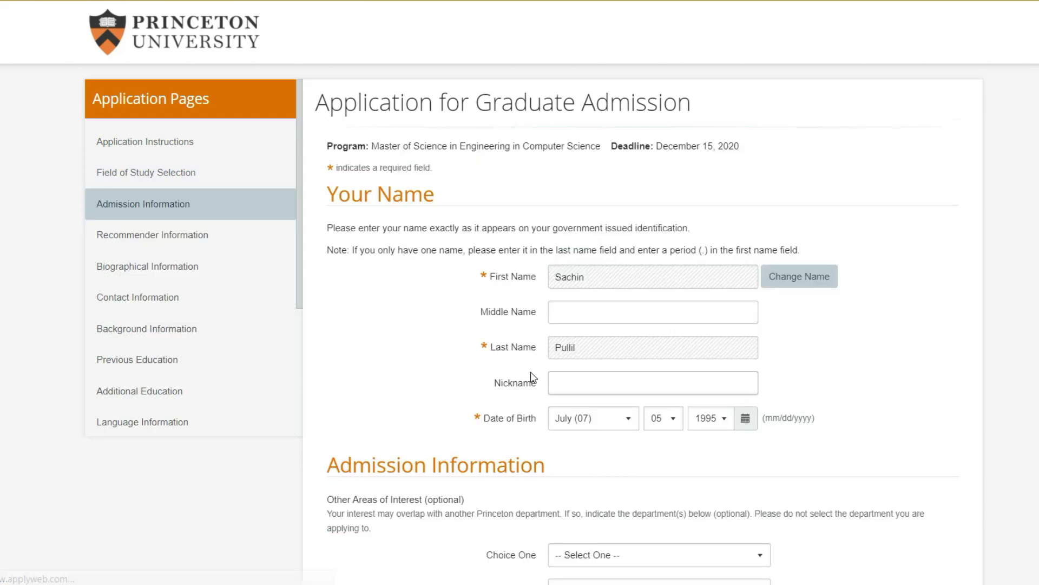
Review the name fields, leave Choice One unchosen, and answer No to prior Princeton application
scroll(440, 298, down, 2)
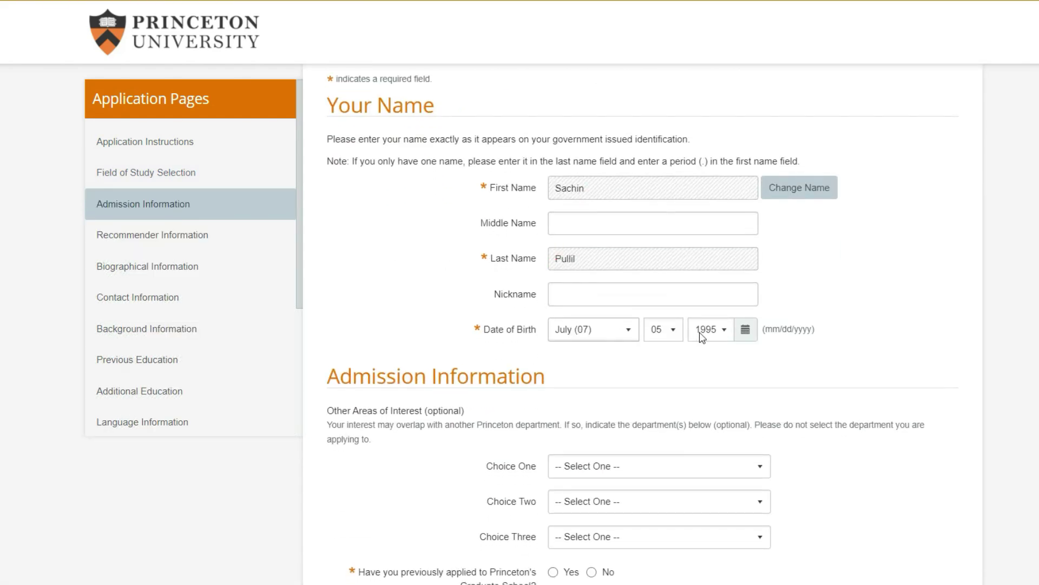
click(553, 295)
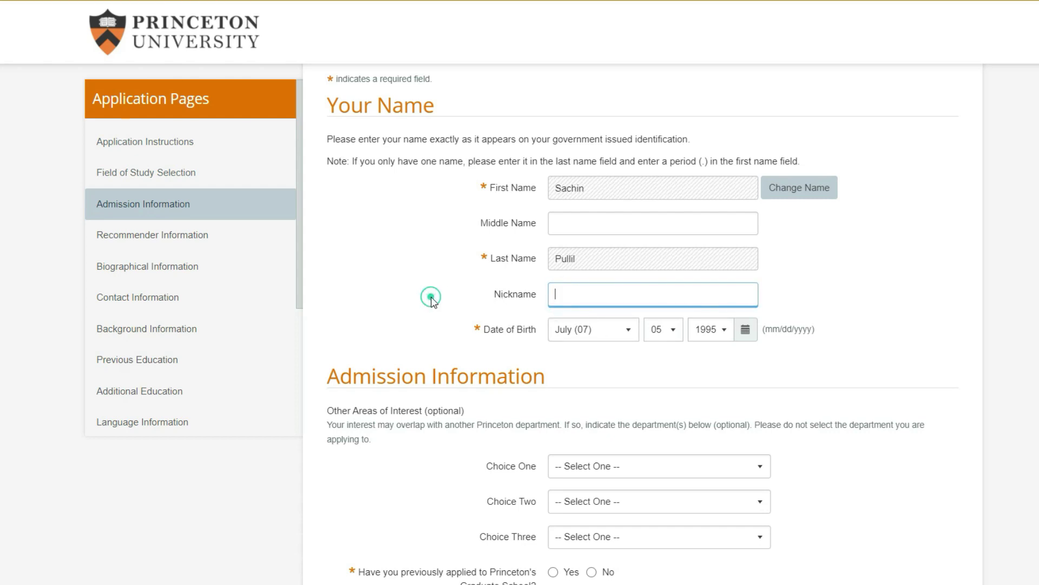
scroll(430, 301, down, 3)
key(Tab)
key(Tab)
key(Tab)
key(Tab)
key(Tab)
key(Tab)
click(685, 292)
drag(771, 324, 777, 393)
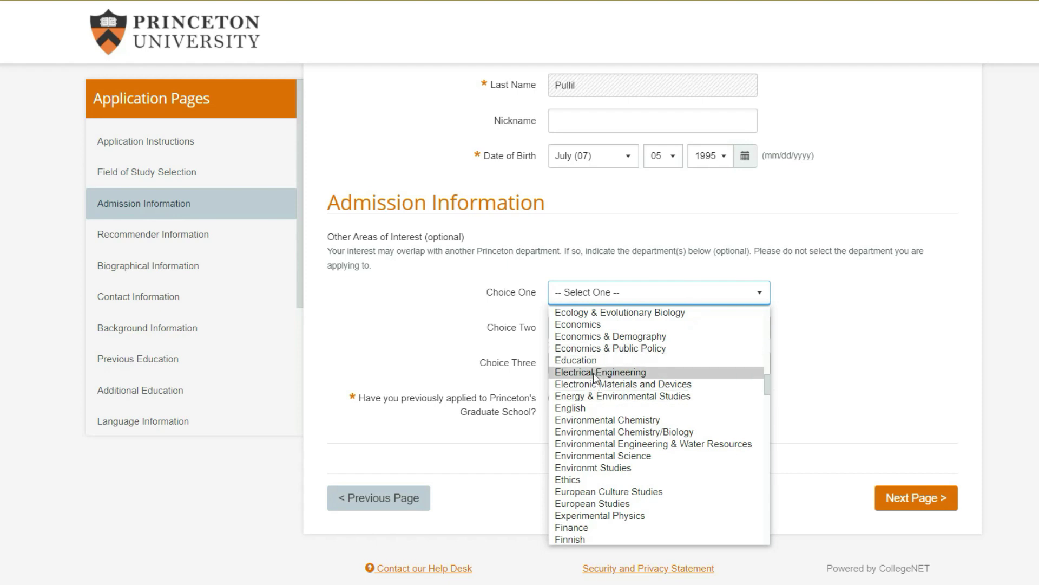
click(435, 312)
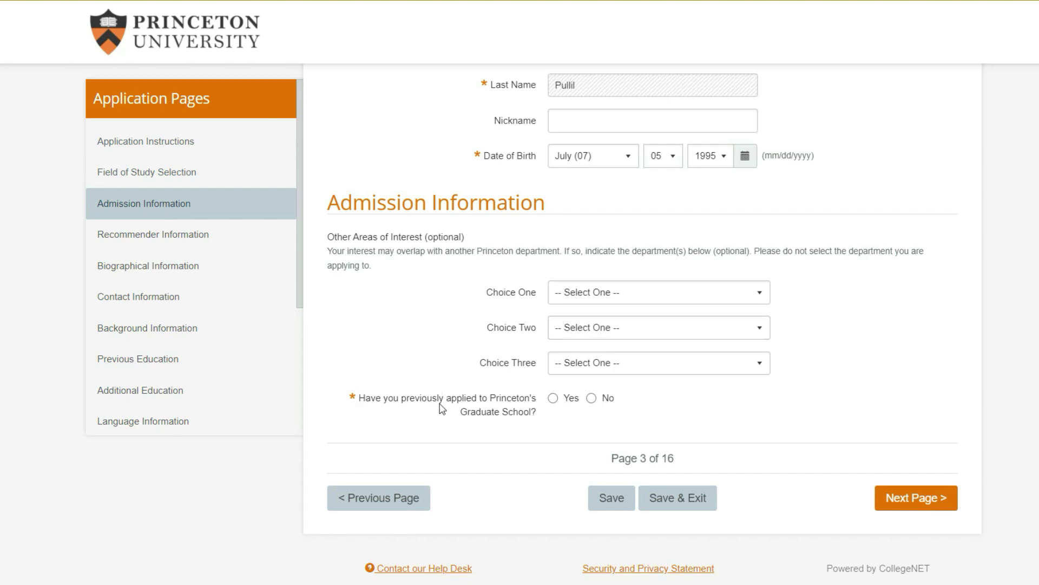
click(591, 398)
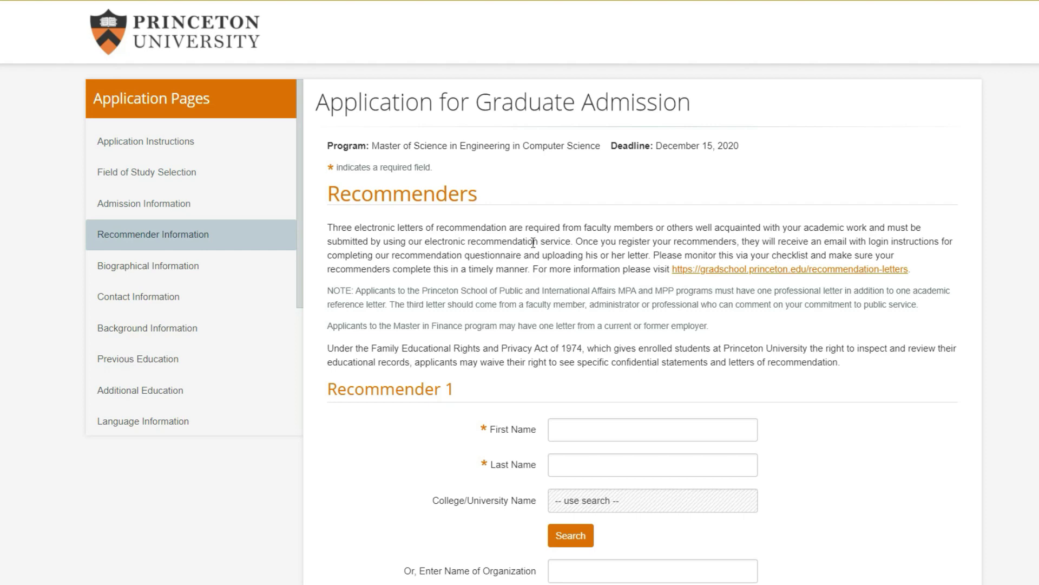
Enter Recommender 1's first and last name and organization Peer corp
scroll(534, 242, down, 2)
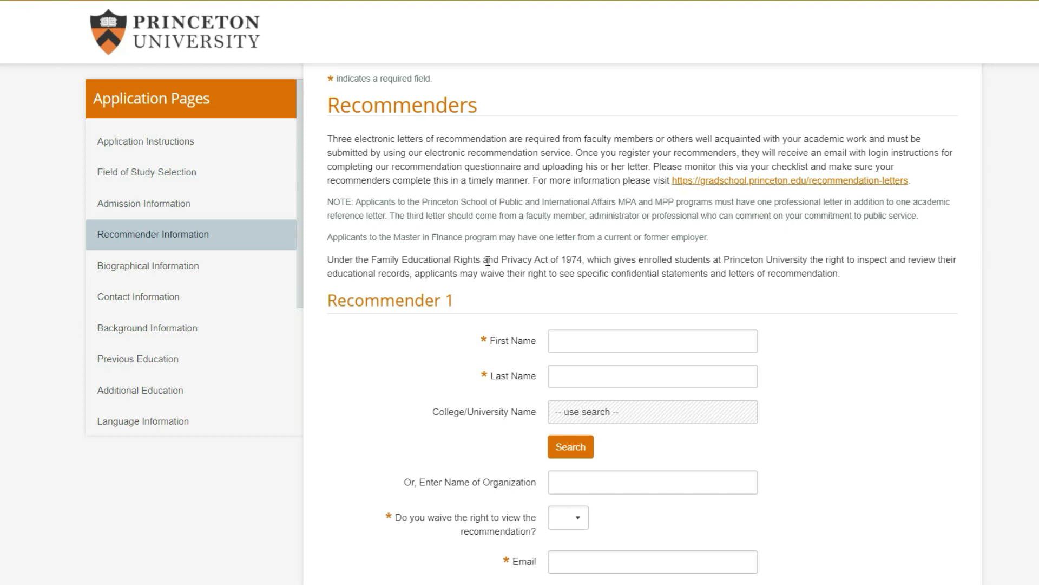
scroll(490, 257, down, 3)
click(555, 164)
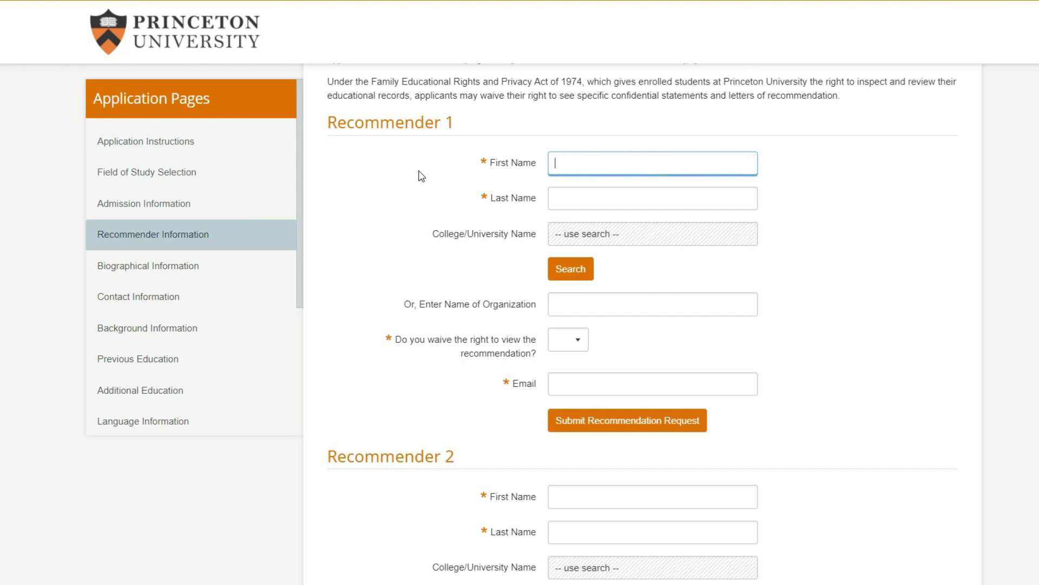
text(Sachin)
key(Tab)
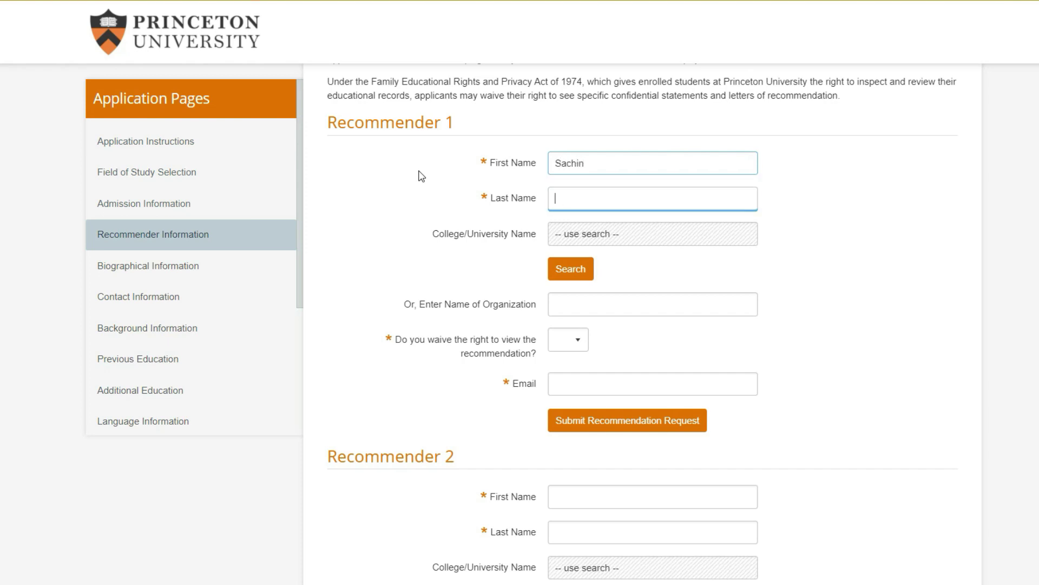
click(422, 176)
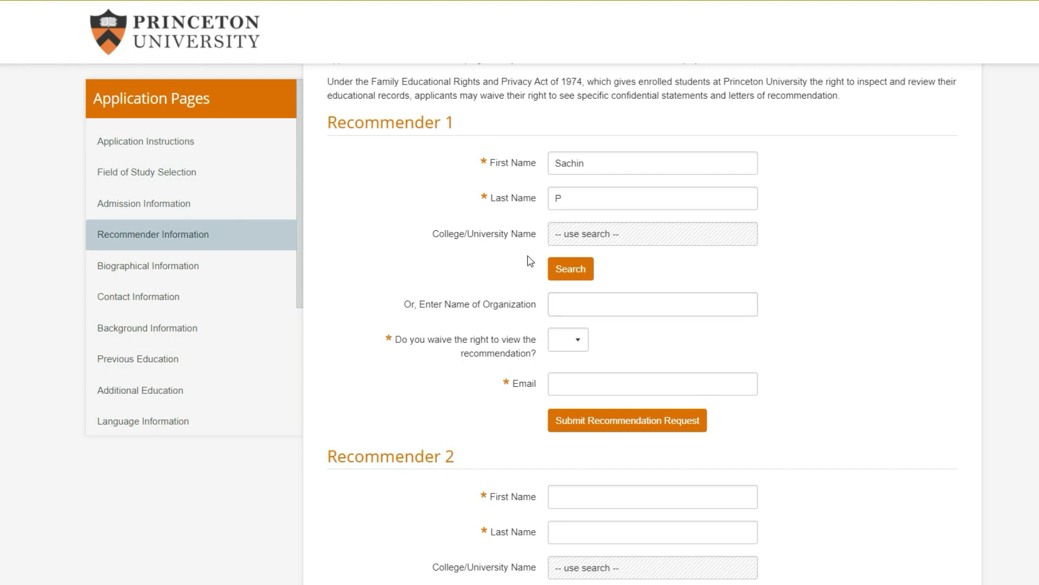
click(556, 305)
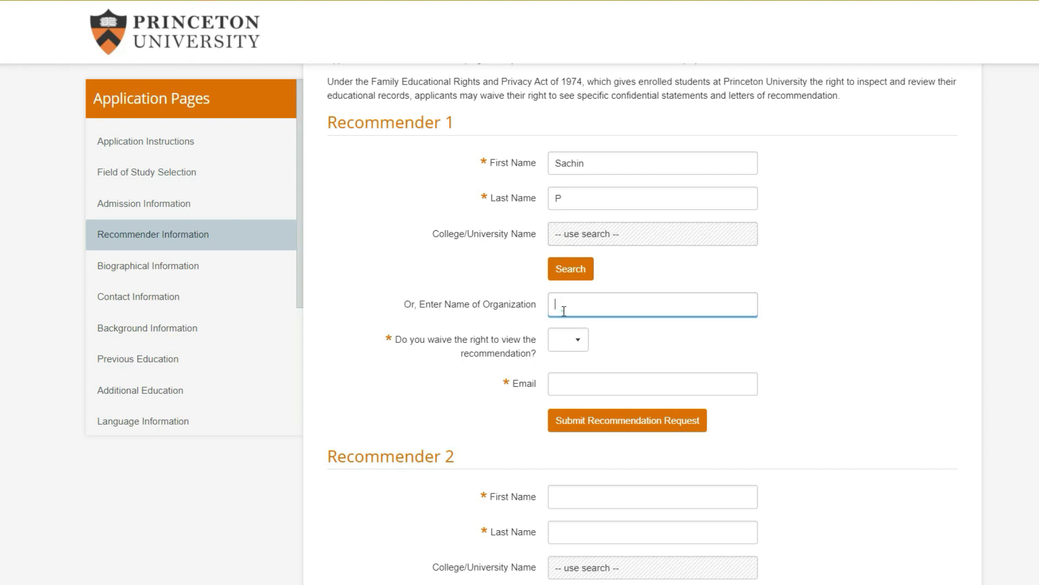
click(419, 285)
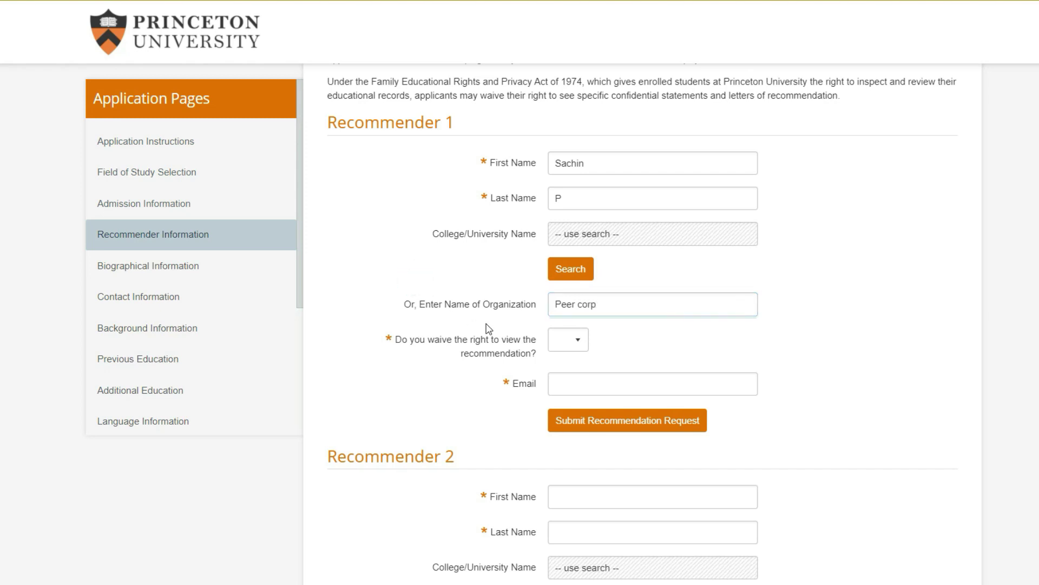
scroll(493, 324, down, 2)
drag(395, 249, 538, 269)
click(568, 253)
Waive viewing rights, paste the recommender's e-mail, send the request, and advance
click(560, 279)
click(452, 254)
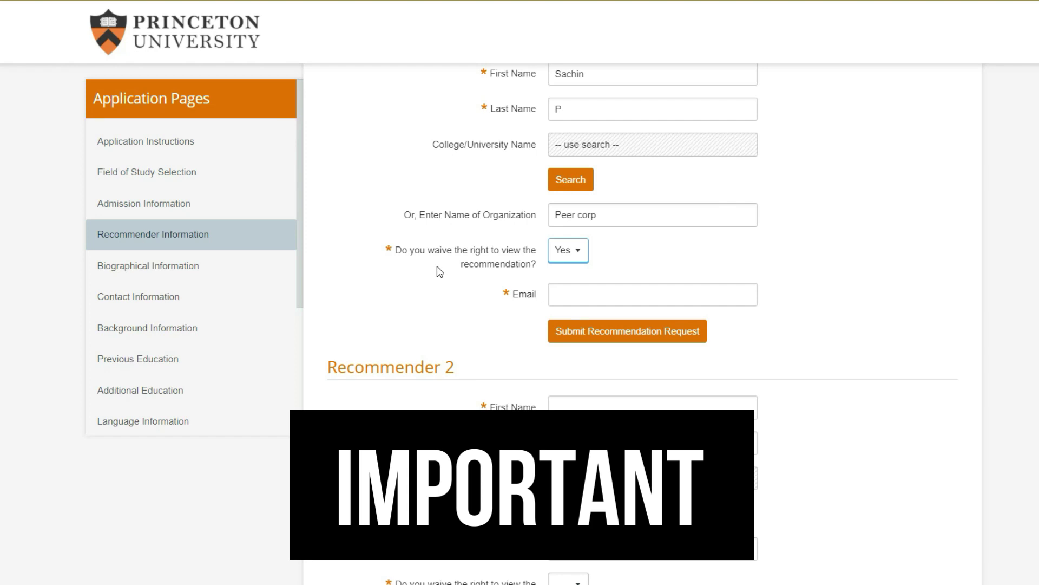
key(Tab)
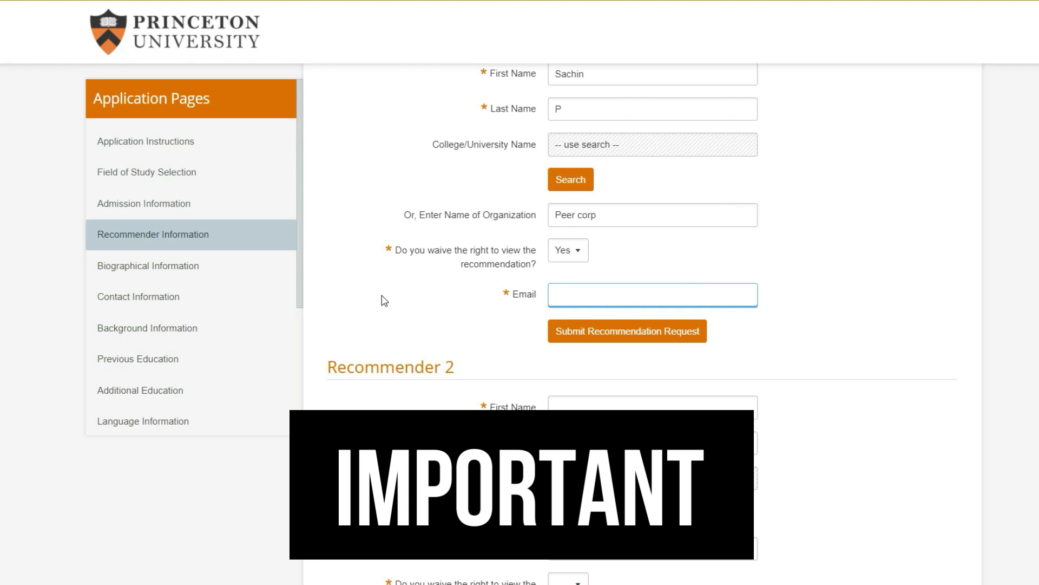
key(ctrl+v)
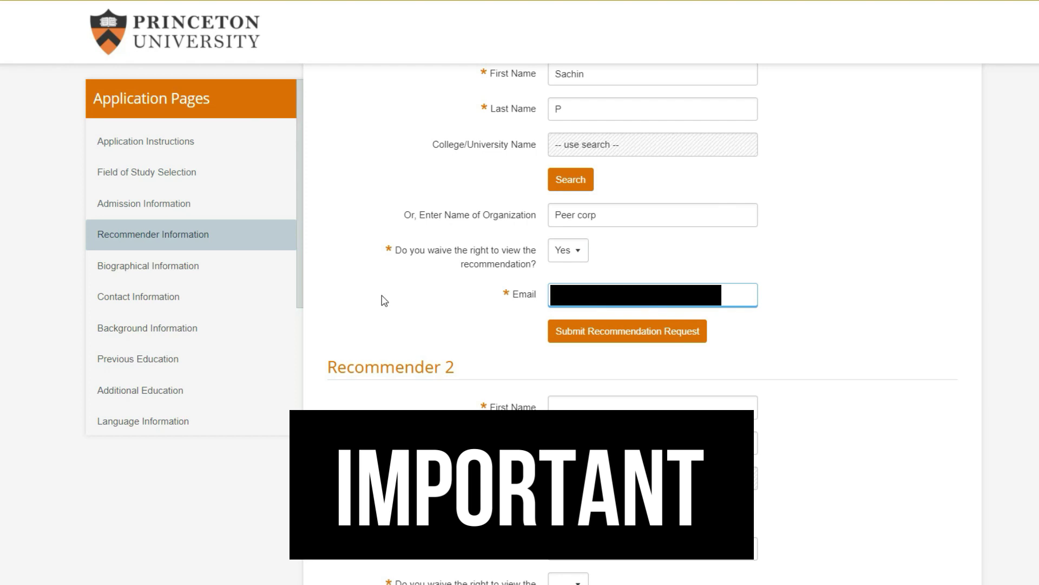
click(626, 336)
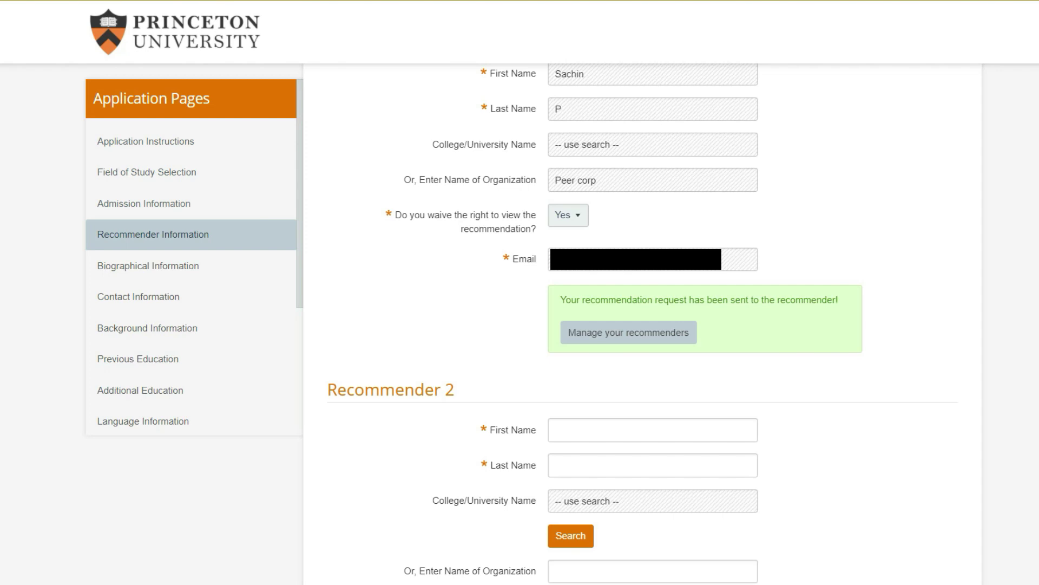
scroll(642, 319, down, 6)
click(884, 502)
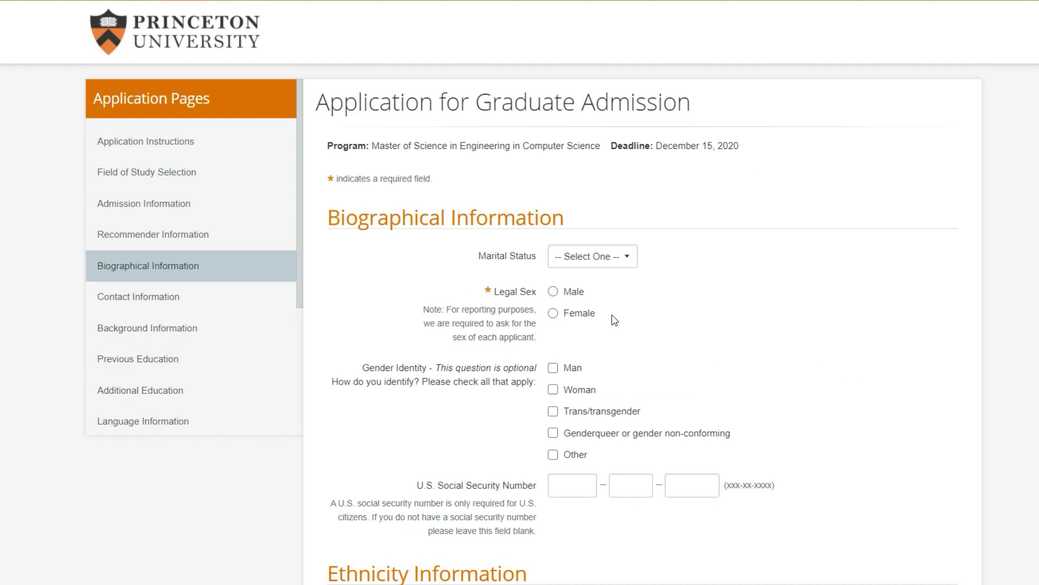
Set marital status to Not Married, legal sex to Male and gender identity to Man
click(606, 260)
click(587, 299)
scroll(553, 243, down, 2)
click(547, 210)
scroll(548, 212, down, 2)
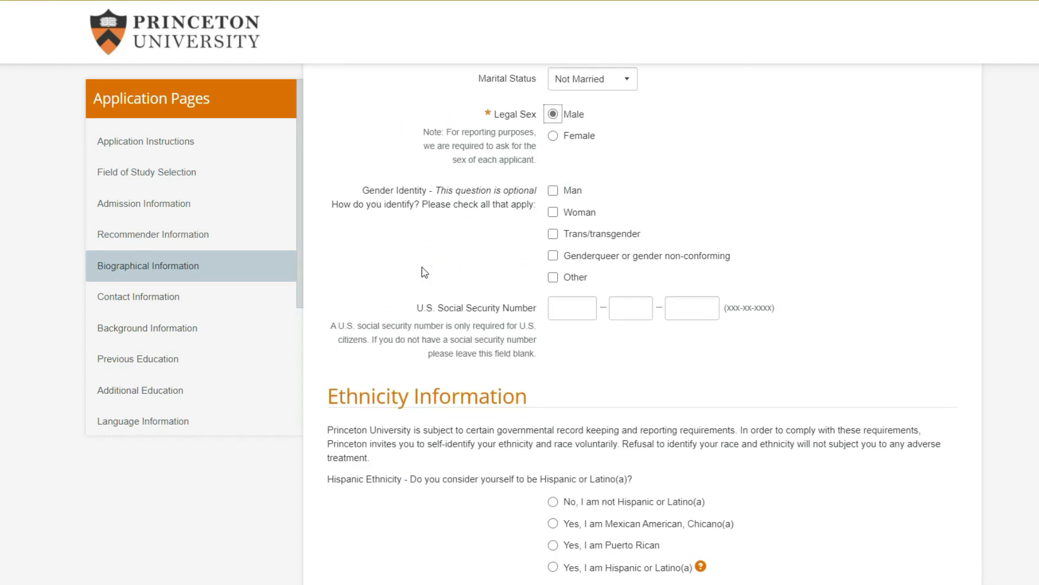
scroll(487, 244, up, 2)
click(553, 279)
click(442, 343)
Answer not Hispanic or Latino(a) and select Asian as racial identity
scroll(448, 399, up, 2)
scroll(465, 324, down, 8)
scroll(482, 262, up, 2)
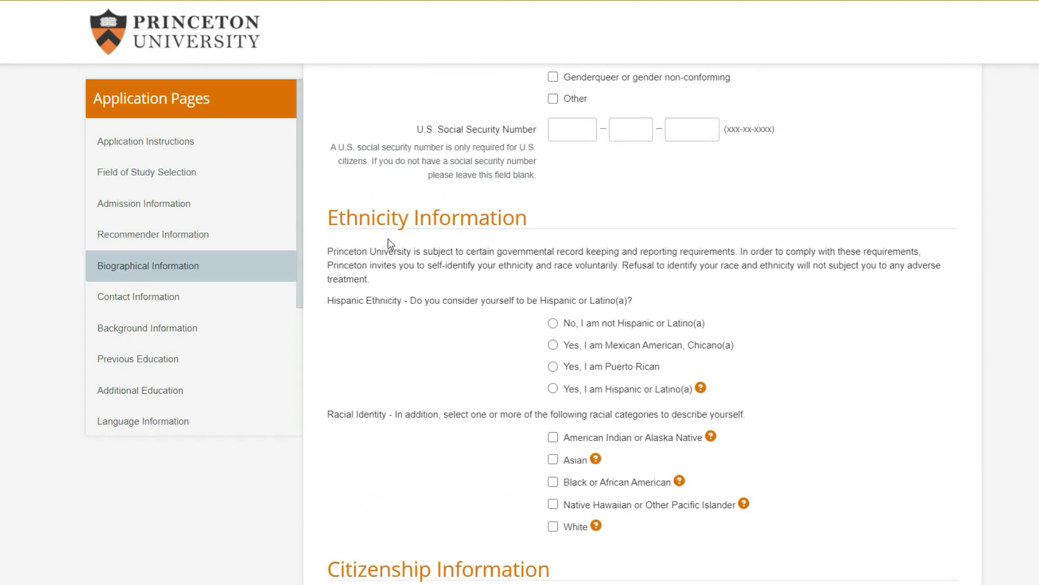
scroll(365, 211, down, 2)
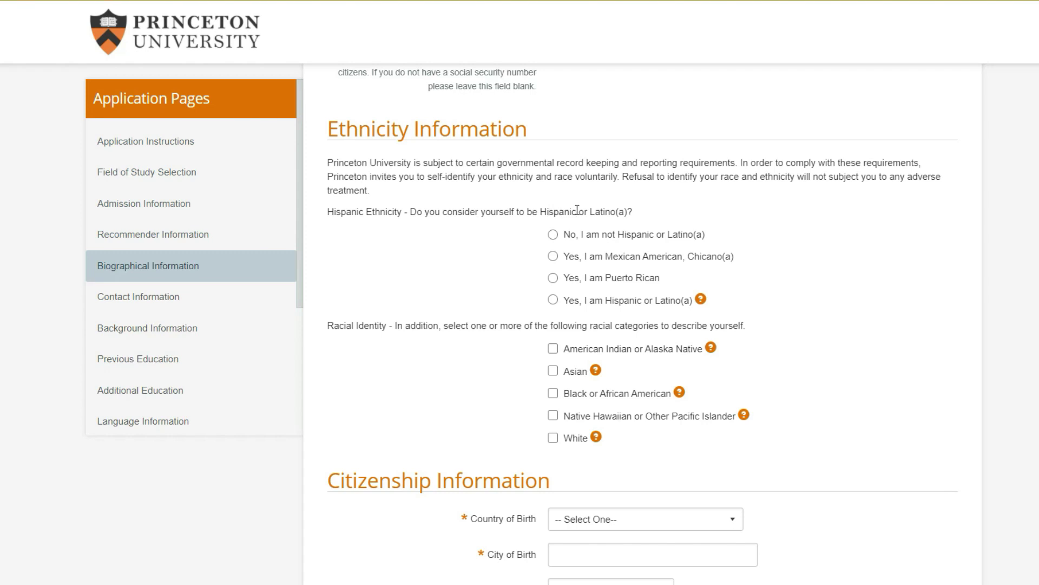
click(553, 234)
scroll(431, 275, down, 2)
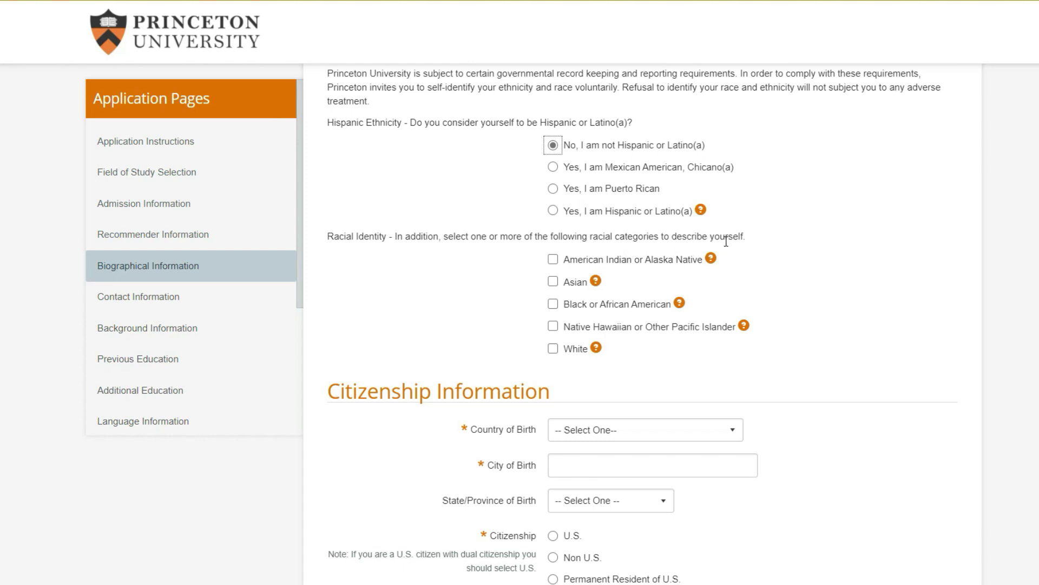
click(596, 282)
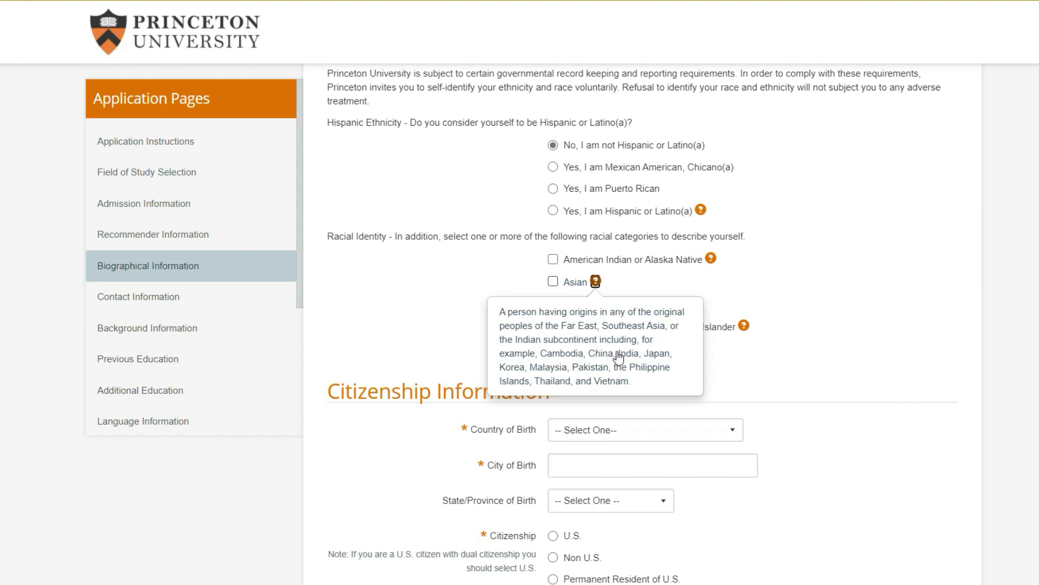
click(552, 281)
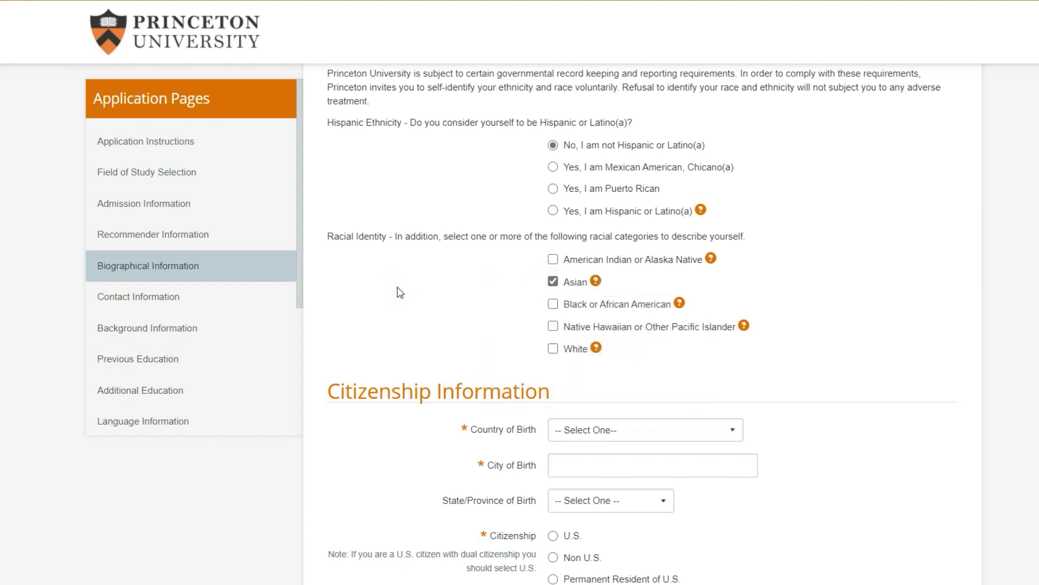
scroll(400, 293, down, 3)
scroll(397, 291, down, 2)
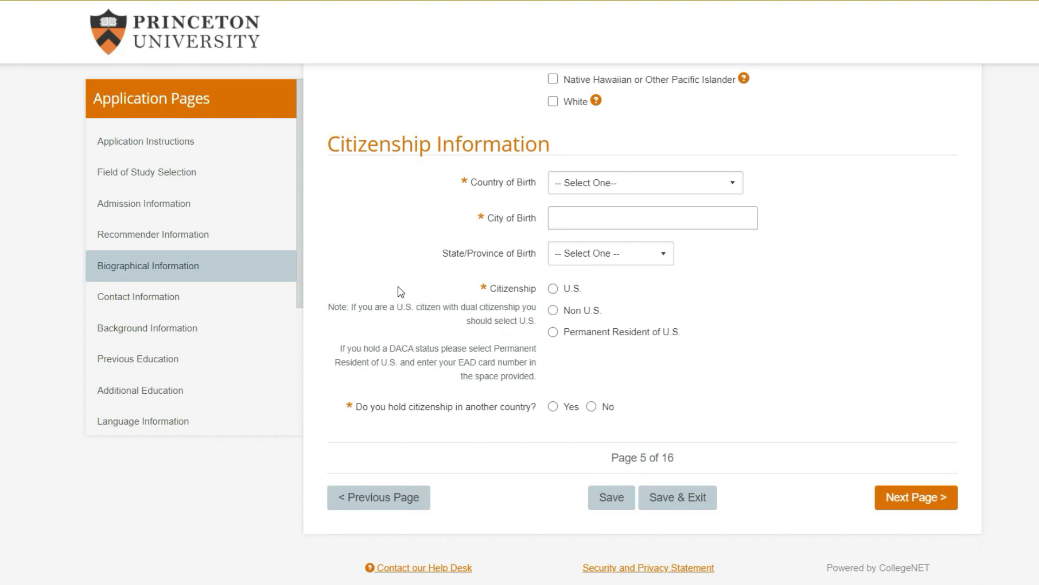
Set country of birth to India and city of birth to Kozhikode
click(610, 188)
key(i)
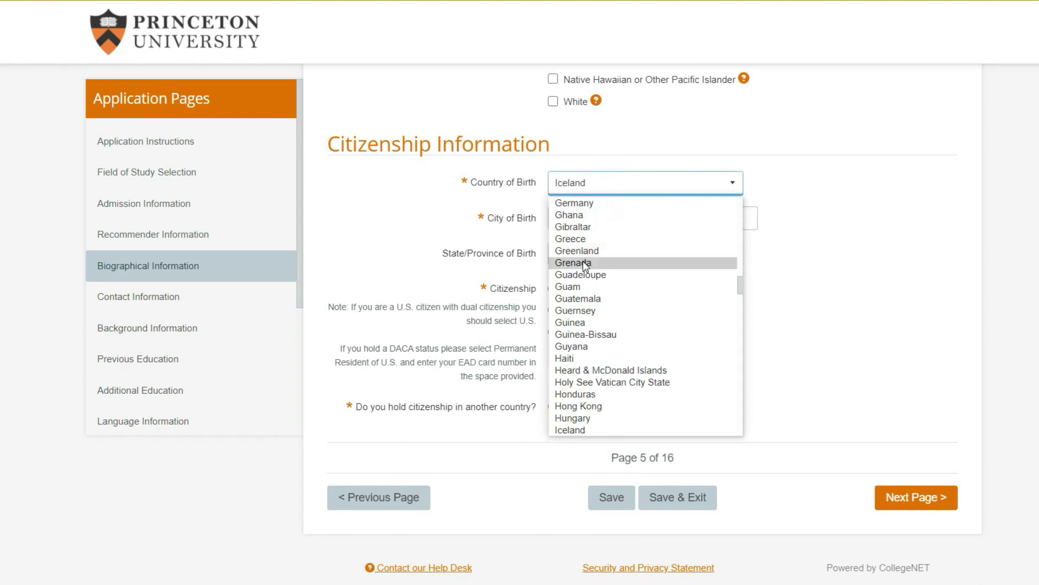
scroll(603, 417, down, 1)
click(595, 403)
scroll(448, 218, up, 1)
key(Tab)
text(KOzhi)
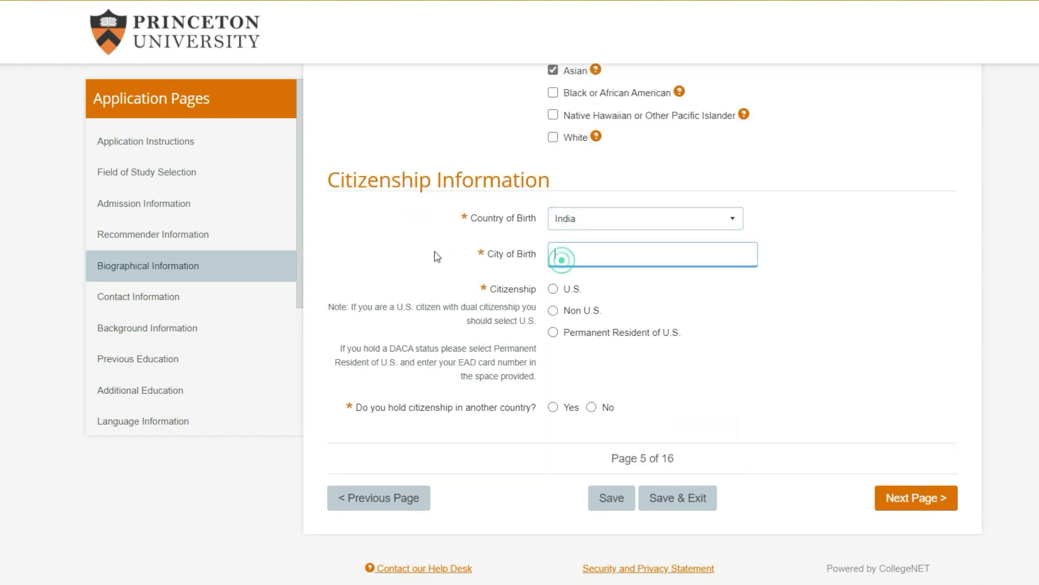
text(ozhikode)
click(435, 252)
key(Tab)
key(Down)
Mark citizenship as Non U.S. with India as country, and no other citizenship
click(440, 317)
scroll(439, 319, down, 1)
click(725, 372)
text(in)
key(Return)
drag(445, 373, 495, 373)
drag(357, 407, 440, 410)
click(476, 409)
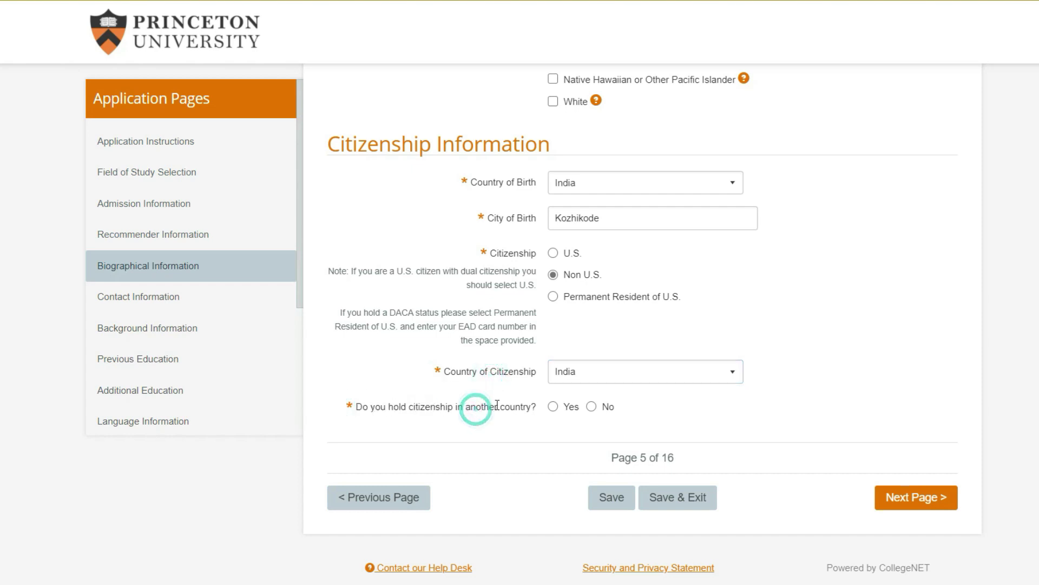
click(591, 406)
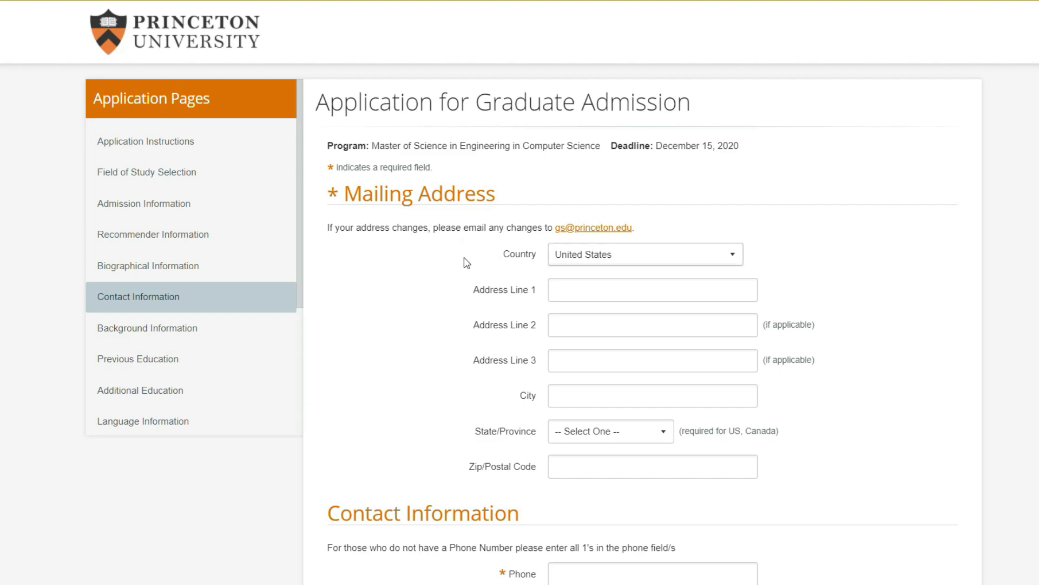
Look over the Contact Information fields, leaving them blank
scroll(378, 270, down, 4)
scroll(349, 176, up, 4)
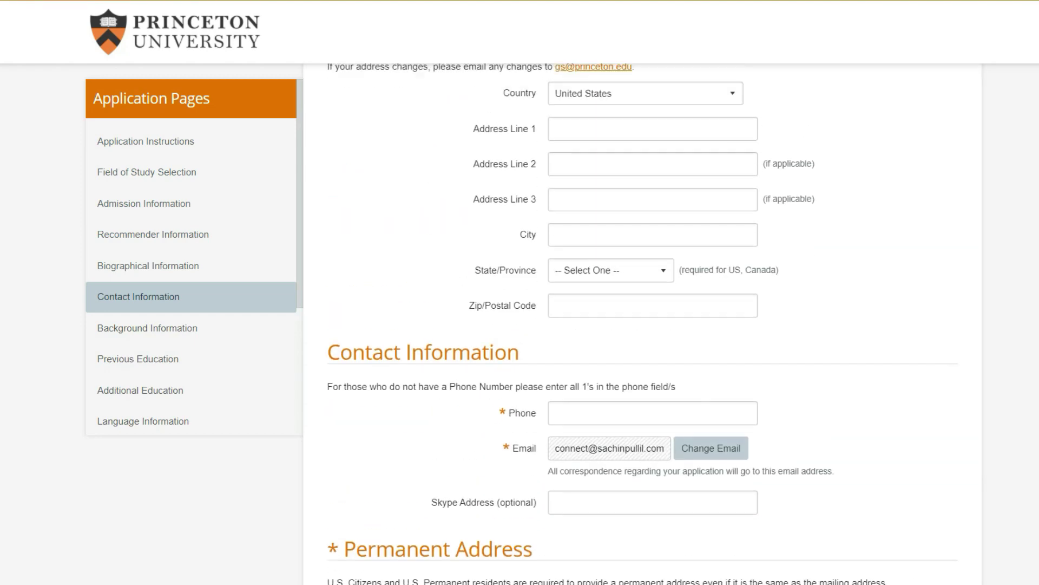
scroll(441, 292, down, 6)
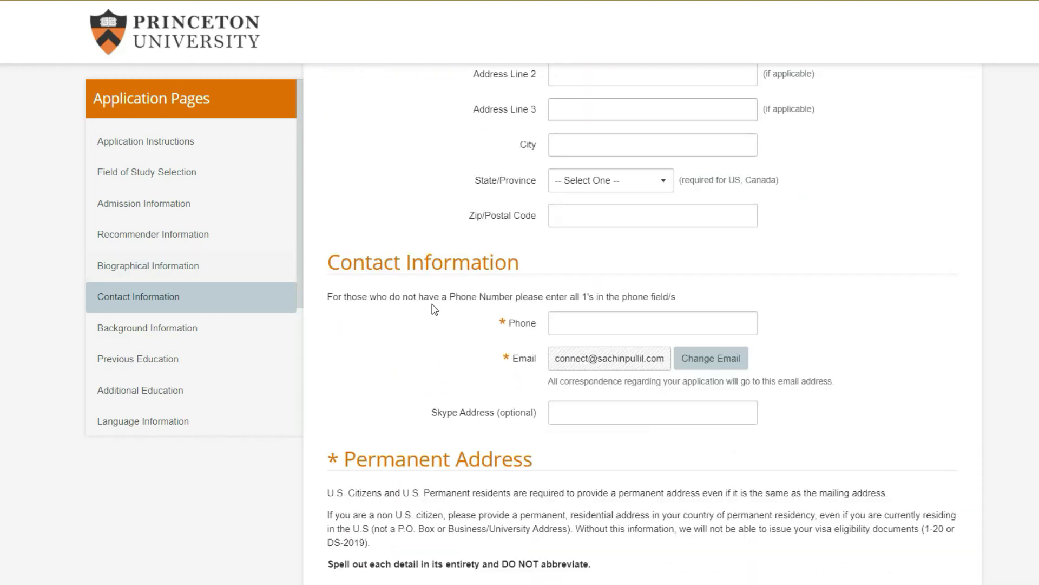
scroll(500, 304, down, 3)
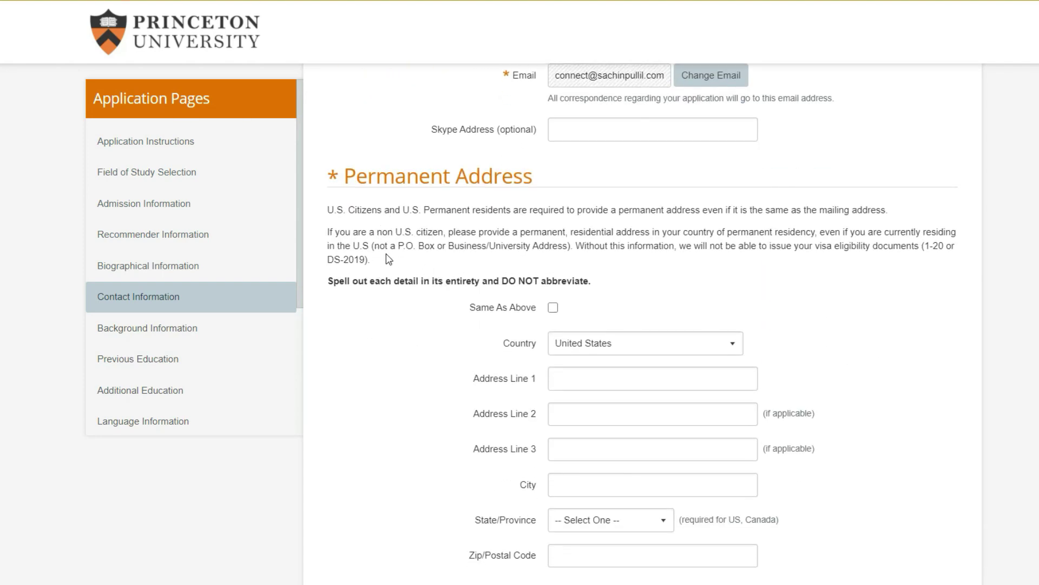
scroll(388, 258, down, 6)
drag(363, 274, 780, 275)
click(568, 285)
click(777, 274)
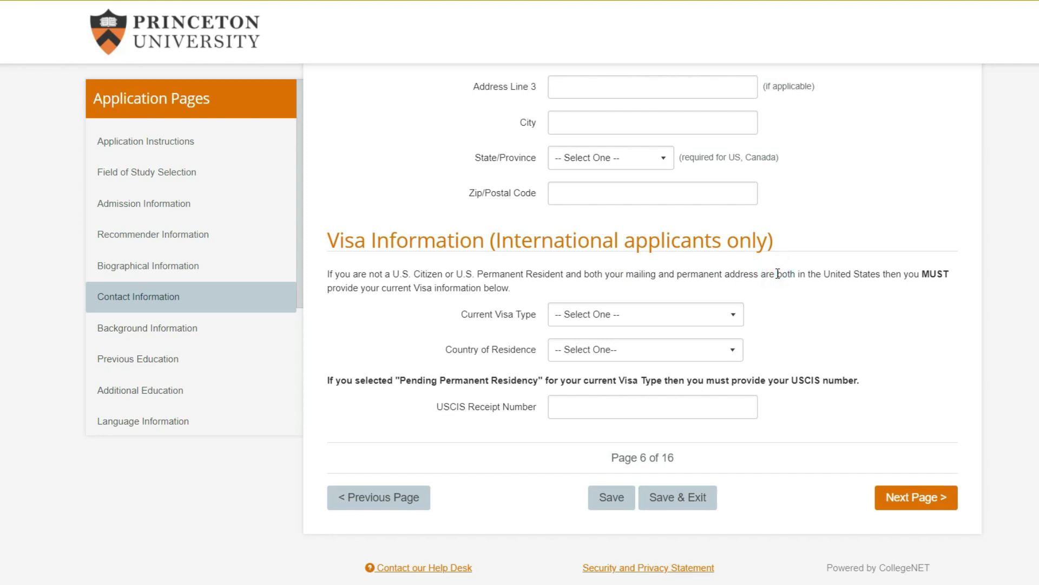
Open and close the Current Visa Type list without choosing, then go to the next page
click(638, 322)
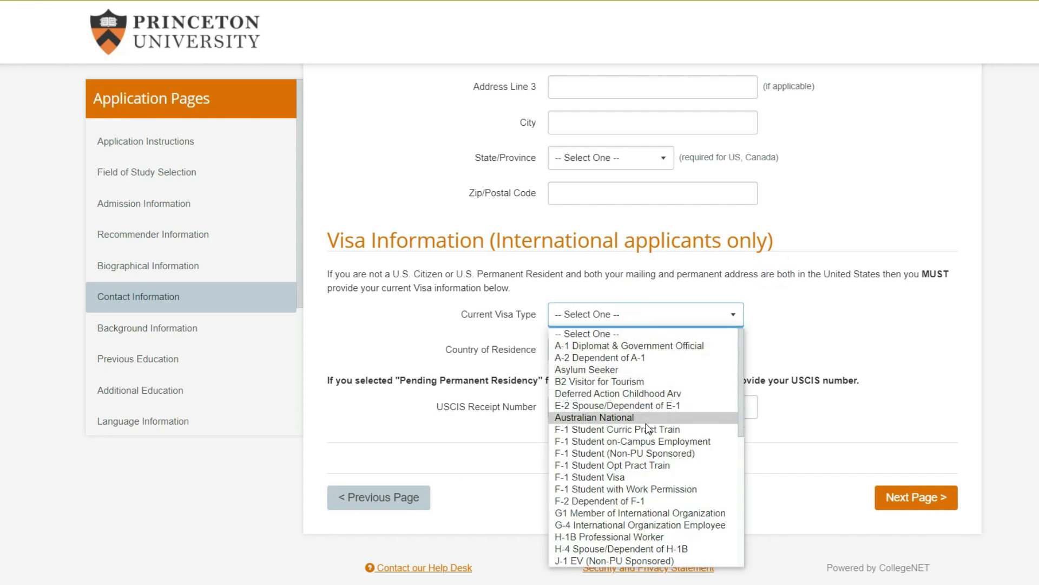
scroll(642, 446, down, 2)
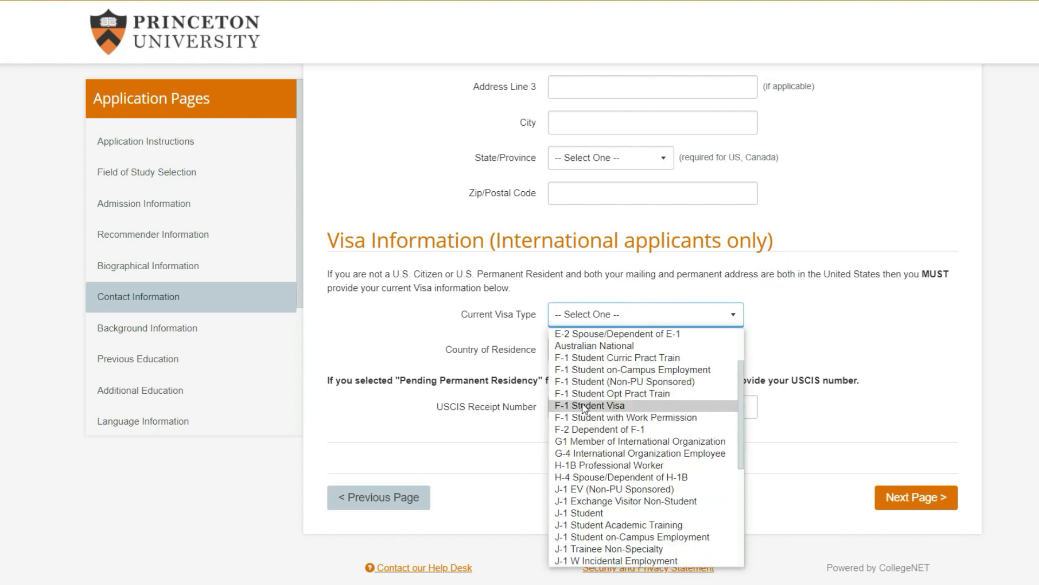
scroll(589, 417, down, 6)
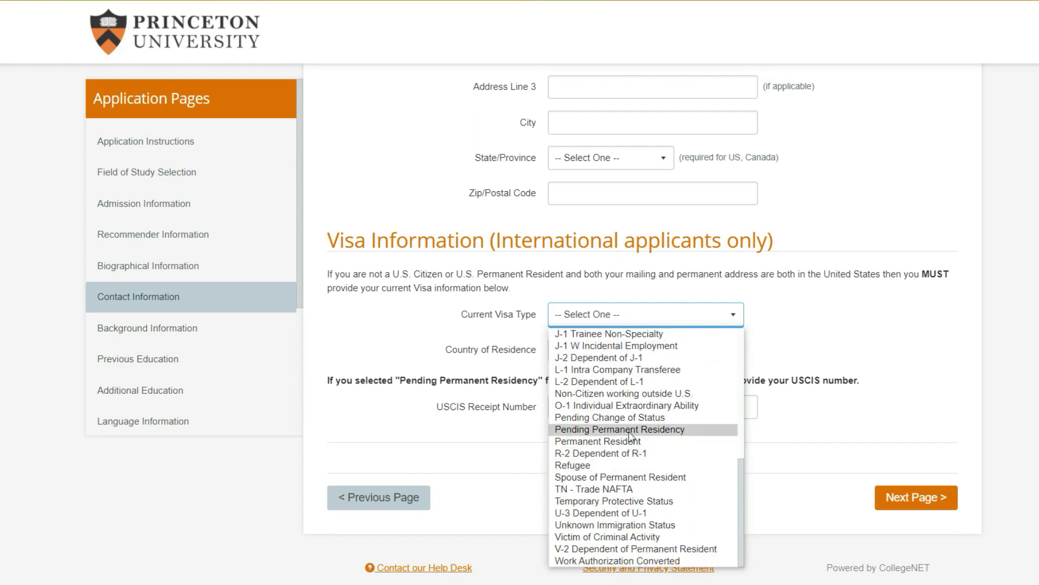
click(476, 330)
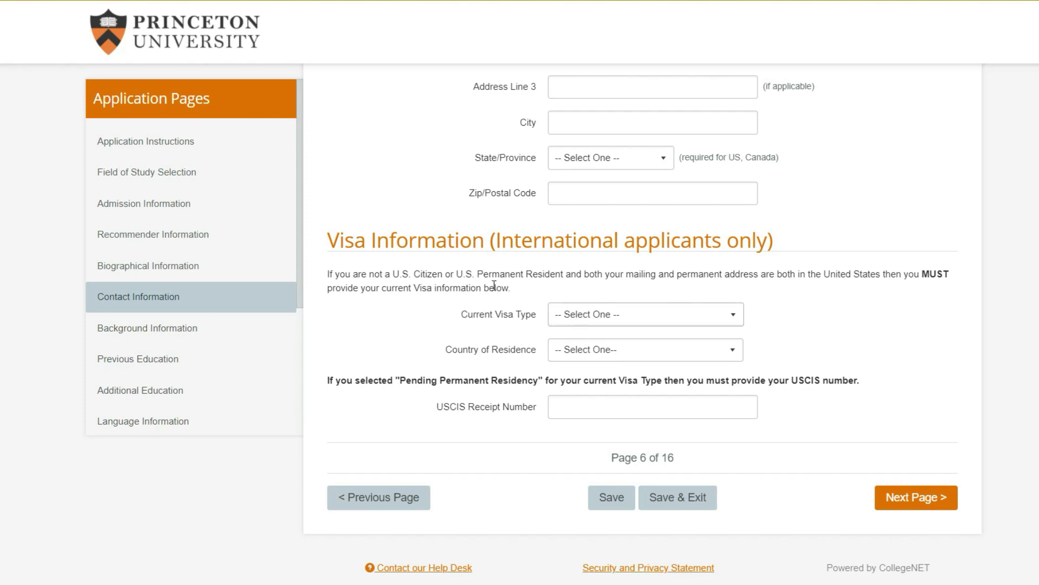
click(901, 497)
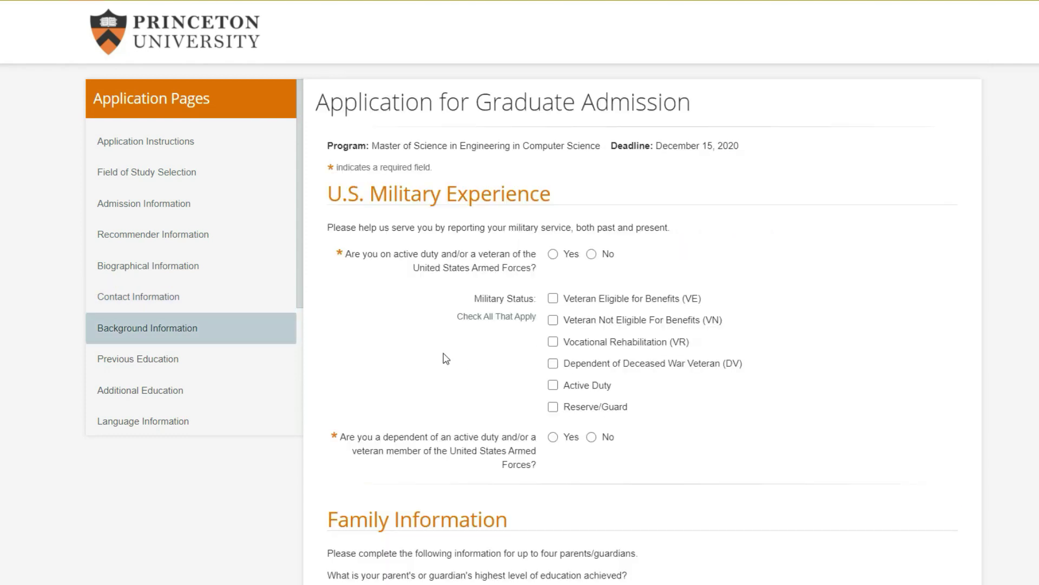
Answer No to both U.S. military questions: active duty/veteran and military dependent
drag(326, 194, 517, 198)
click(504, 200)
click(591, 254)
scroll(417, 294, down, 3)
click(591, 259)
scroll(425, 292, down, 2)
scroll(414, 282, down, 3)
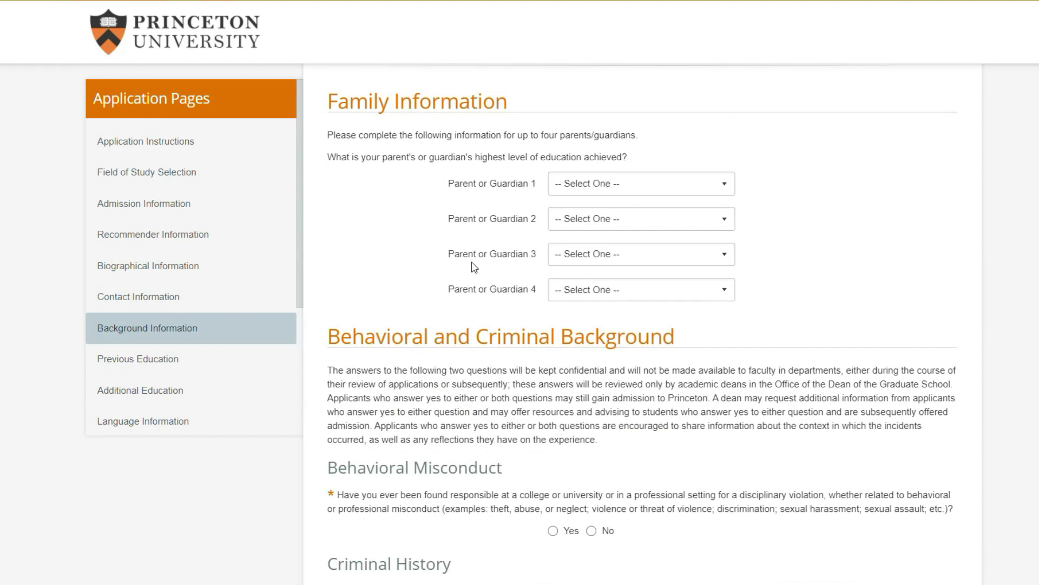
Set education for both parents or guardians to Postgraduate Degree
click(617, 156)
click(613, 271)
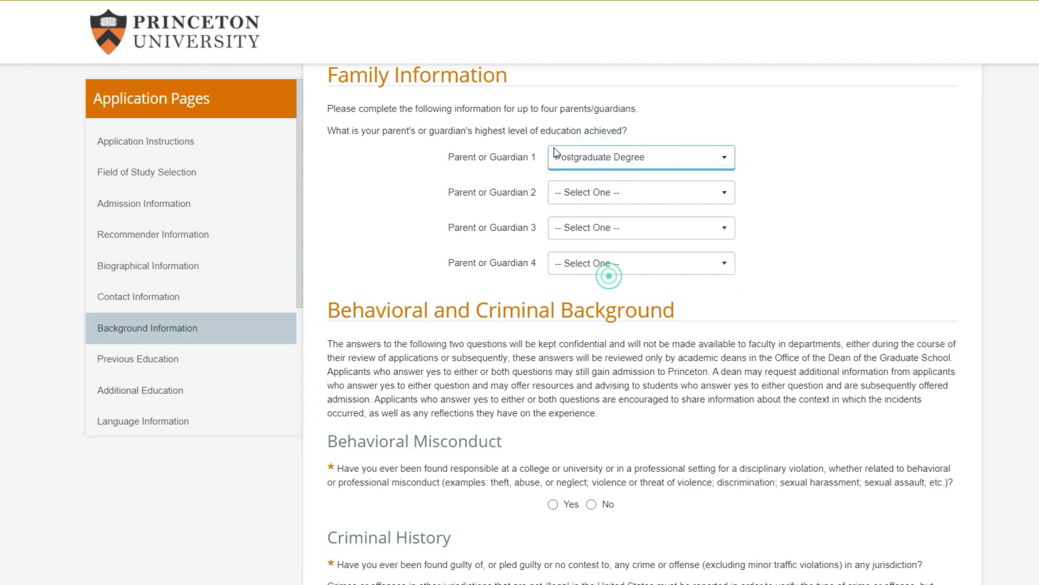
click(610, 192)
click(599, 307)
click(465, 209)
Answer No to the behavioral misconduct and criminal history questions
scroll(500, 222, down, 3)
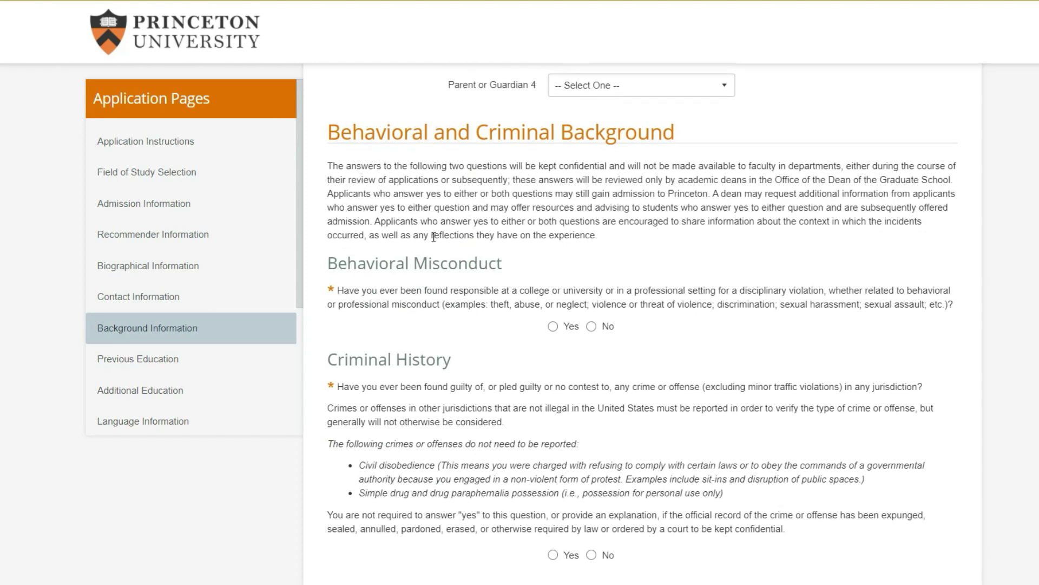
click(591, 327)
scroll(449, 303, down, 3)
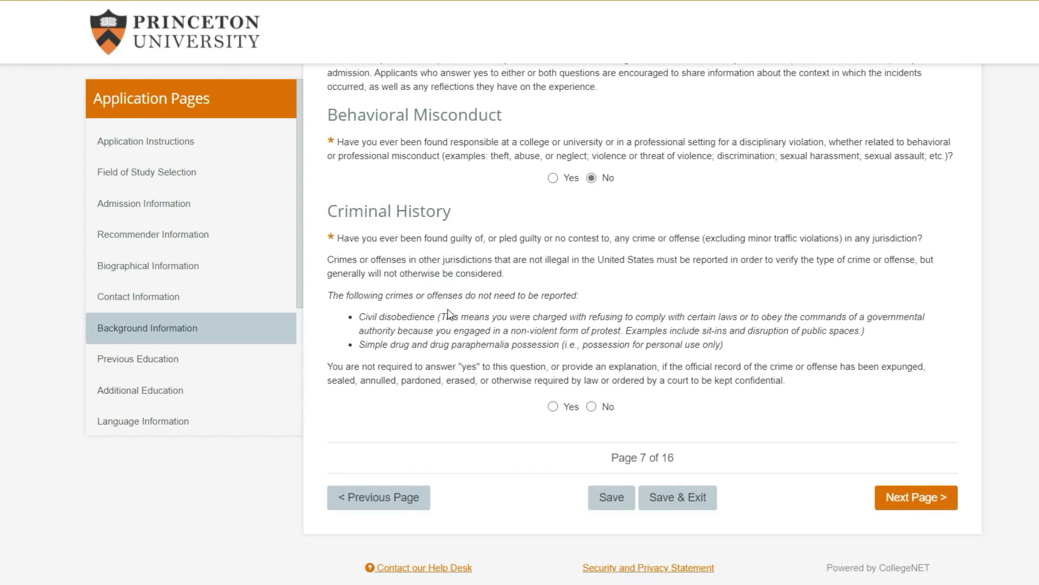
click(591, 407)
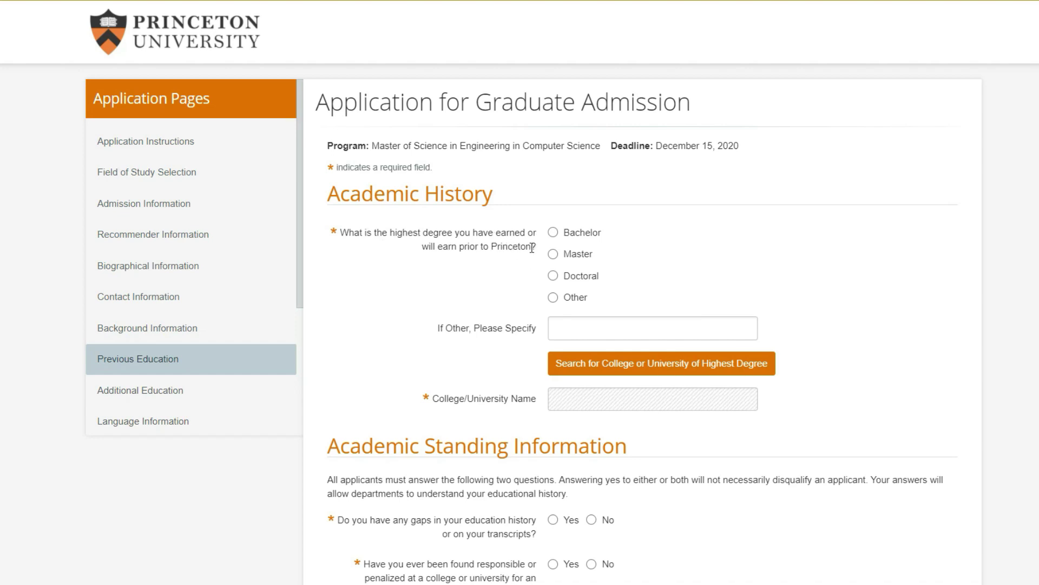
Mark Bachelor as the highest degree and set the college search country to India
click(553, 232)
scroll(441, 313, down, 2)
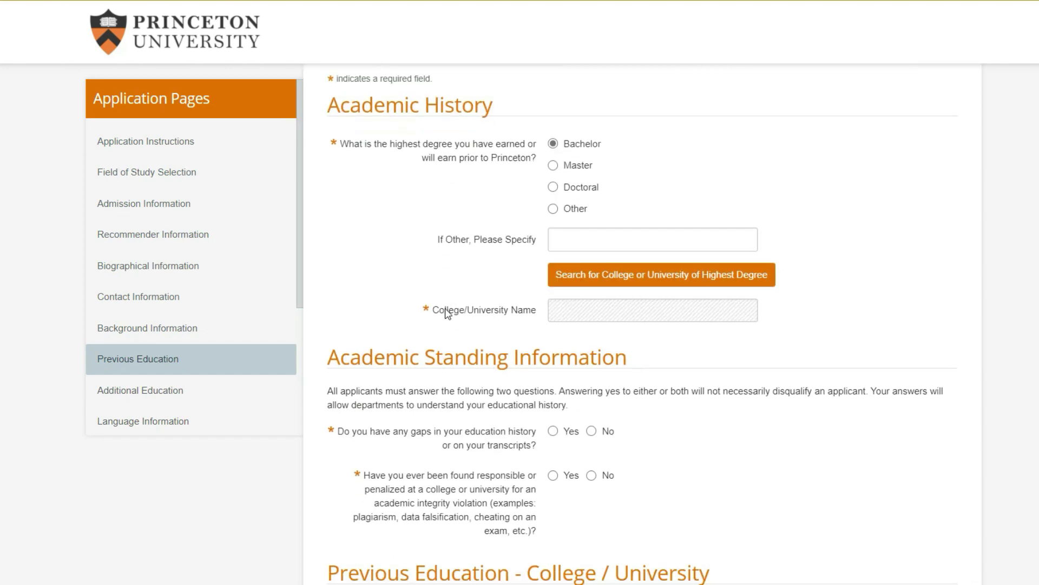
click(580, 277)
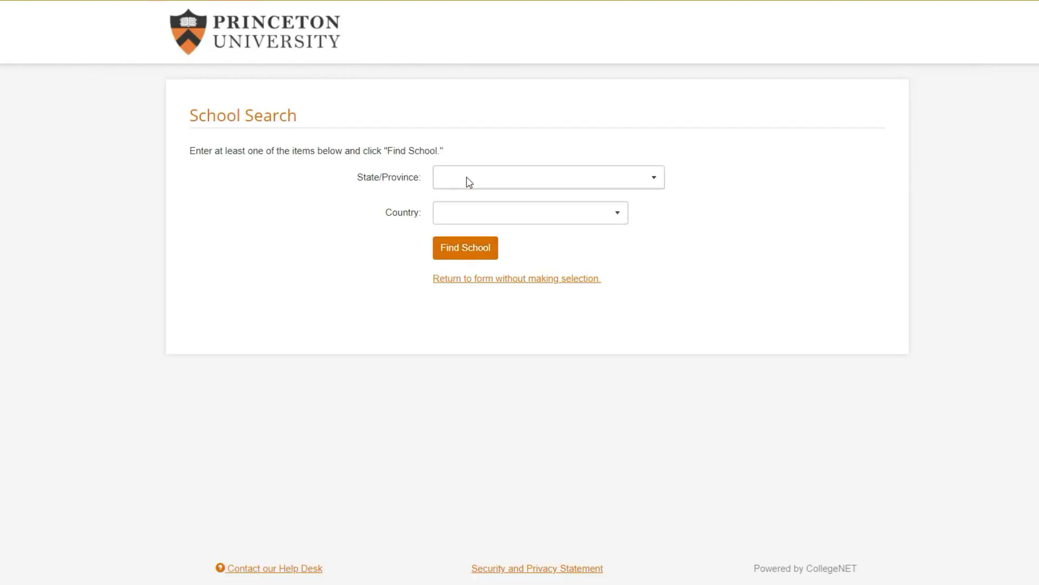
click(466, 179)
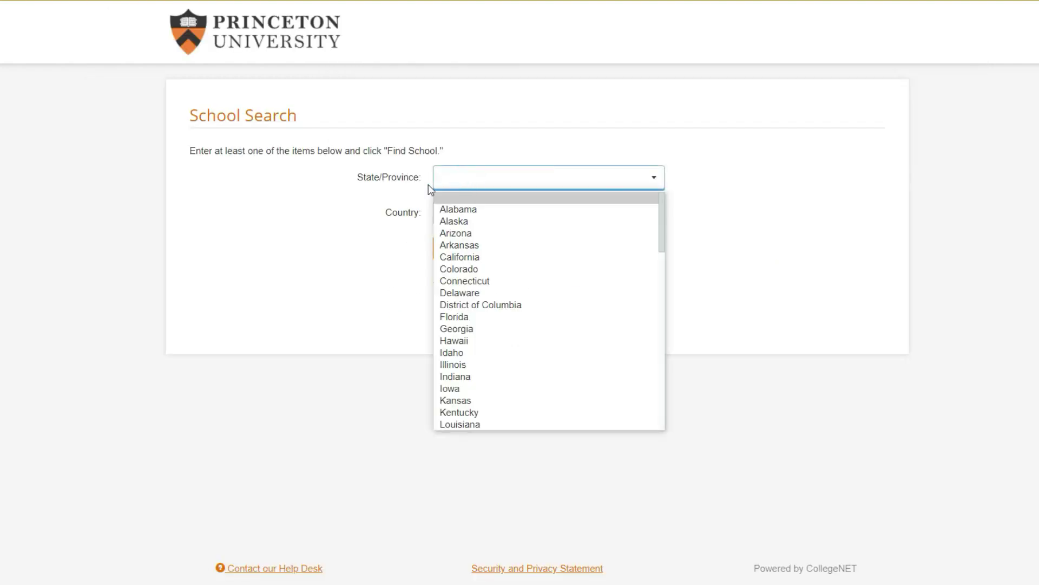
click(455, 214)
text(India)
click(482, 212)
Search schools in India and pick Amrita University from the results
click(494, 176)
click(339, 235)
click(463, 247)
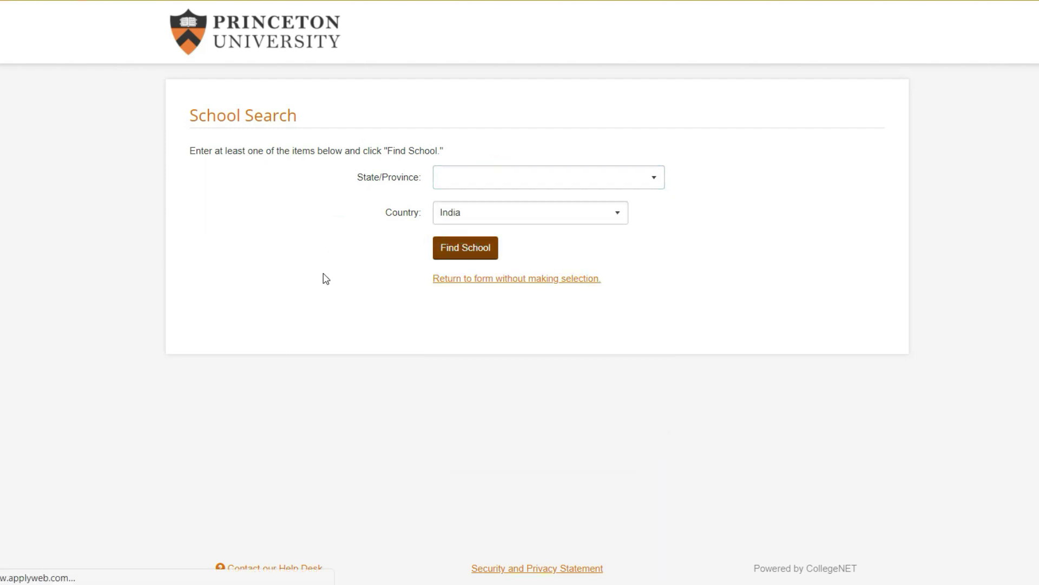
scroll(144, 281, down, 2)
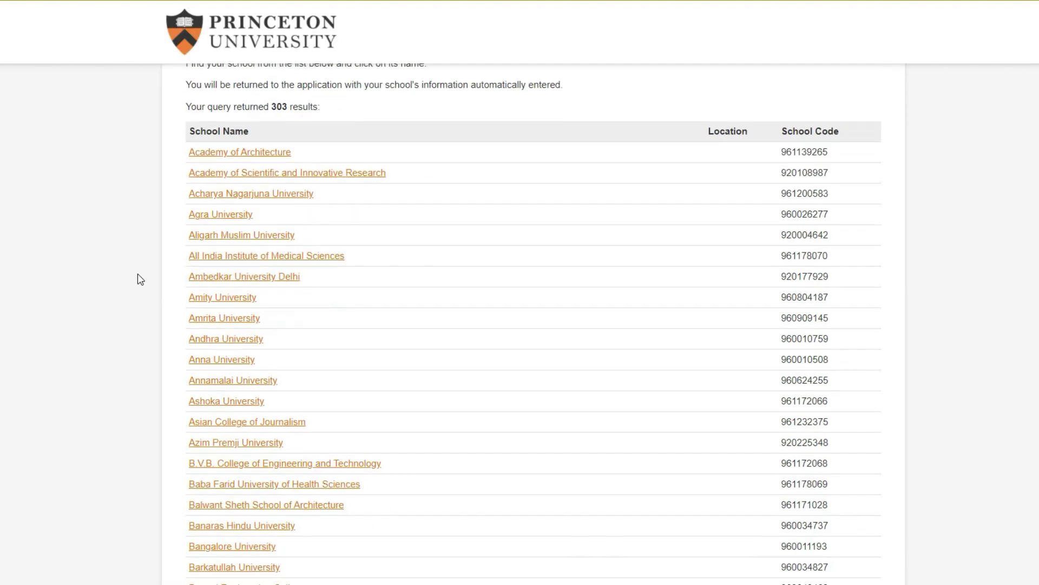
click(219, 319)
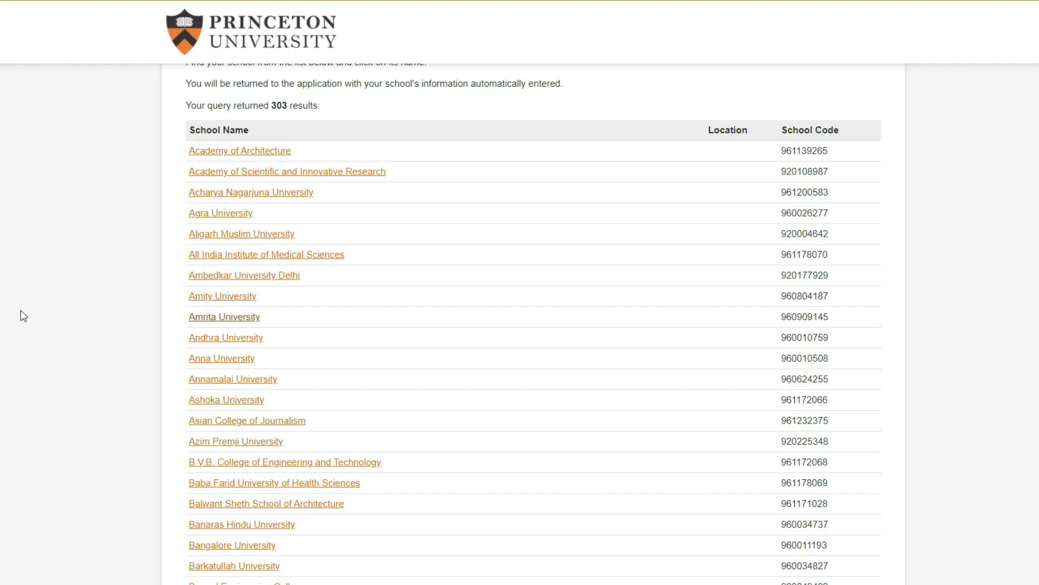
scroll(504, 379, down, 6)
Answer No to the education gaps and academic integrity questions
scroll(606, 228, up, 2)
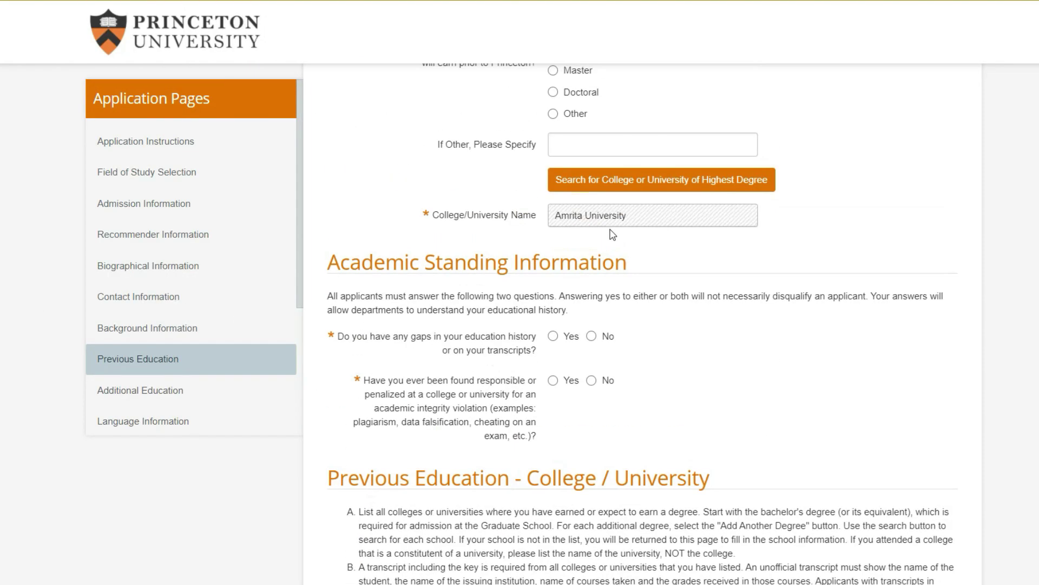
scroll(612, 234, up, 2)
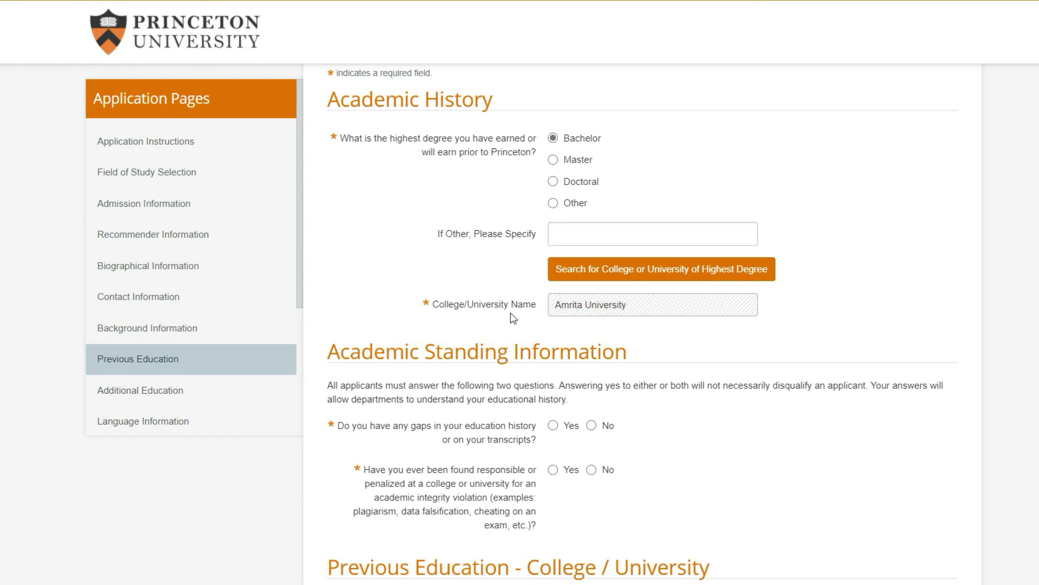
click(460, 306)
scroll(485, 298, down, 4)
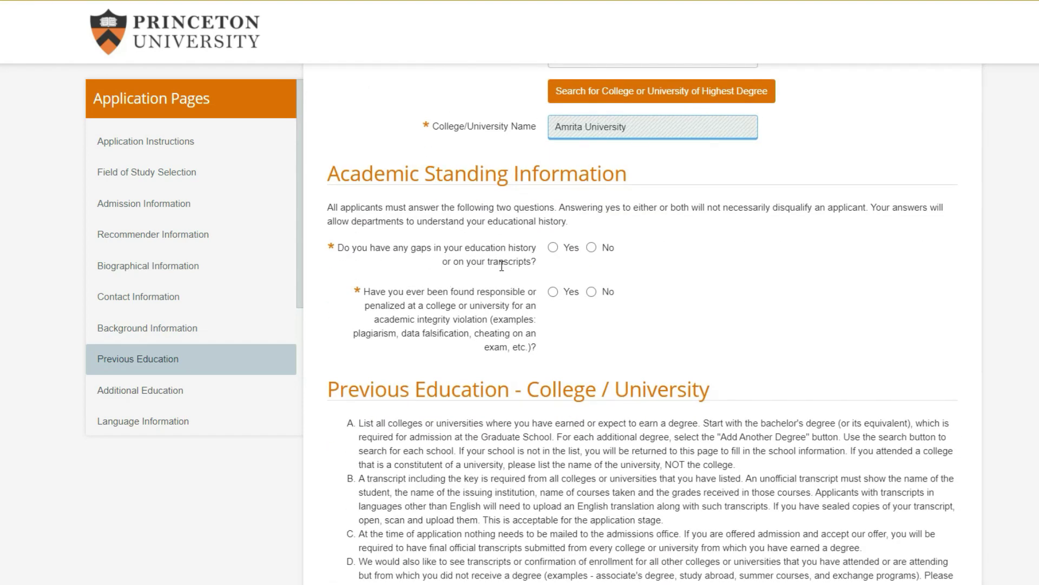
click(591, 248)
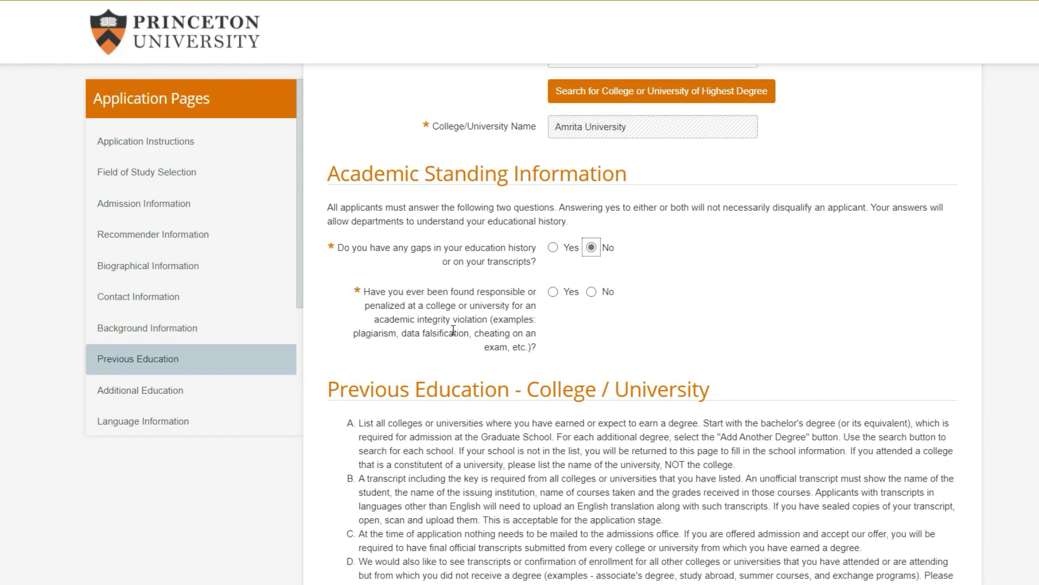
click(591, 292)
Read through Previous Education instructions A–D above the Bachelor's Degree section
scroll(412, 297, down, 5)
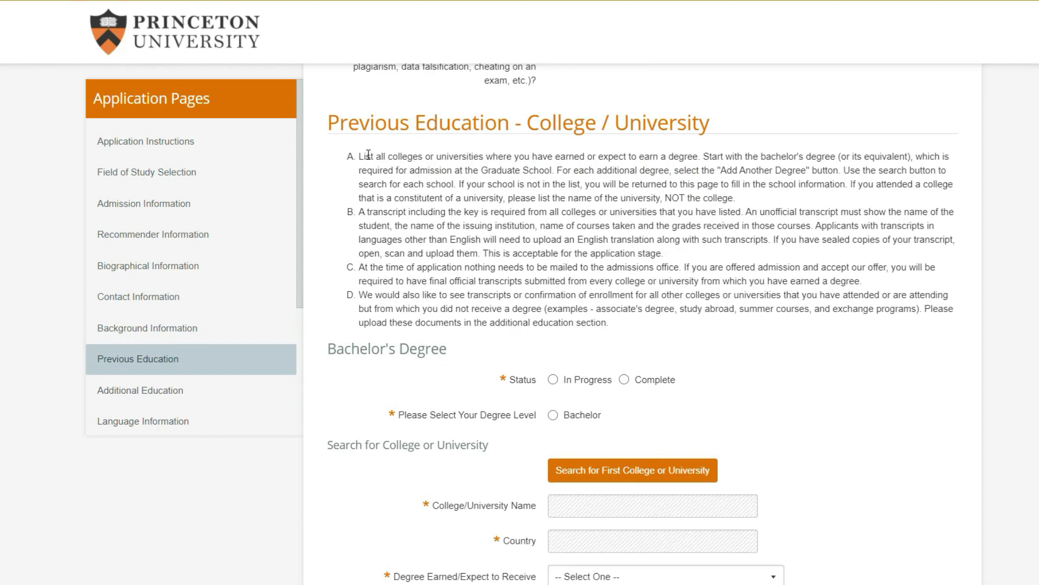
drag(365, 155, 595, 162)
click(591, 162)
drag(362, 213, 886, 212)
click(728, 213)
click(887, 218)
drag(693, 267, 832, 269)
click(788, 274)
scroll(404, 259, down, 2)
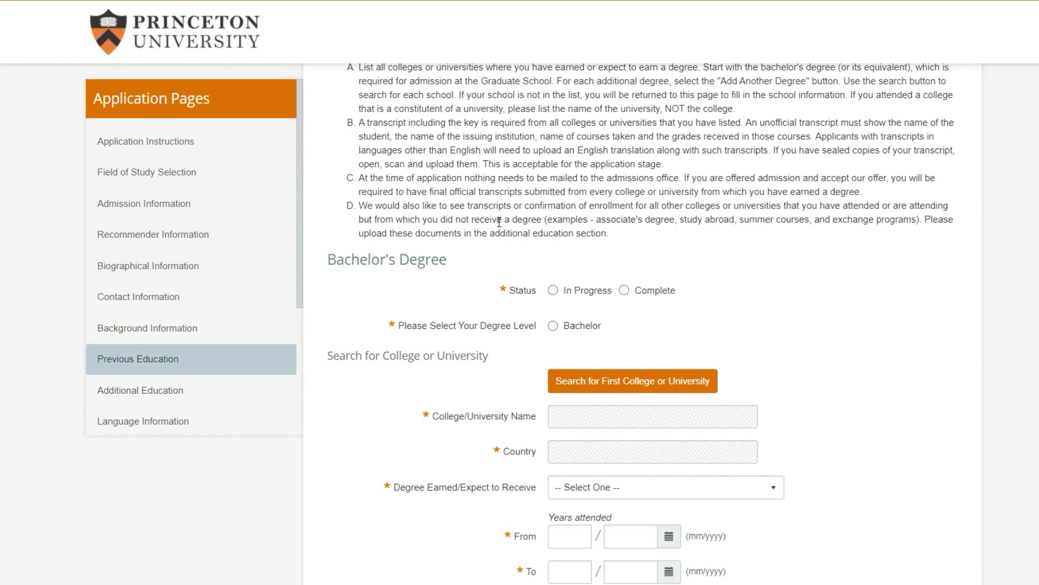
Set the bachelor's degree status to Complete and the degree level to Bachelor
scroll(524, 222, down, 1)
click(624, 237)
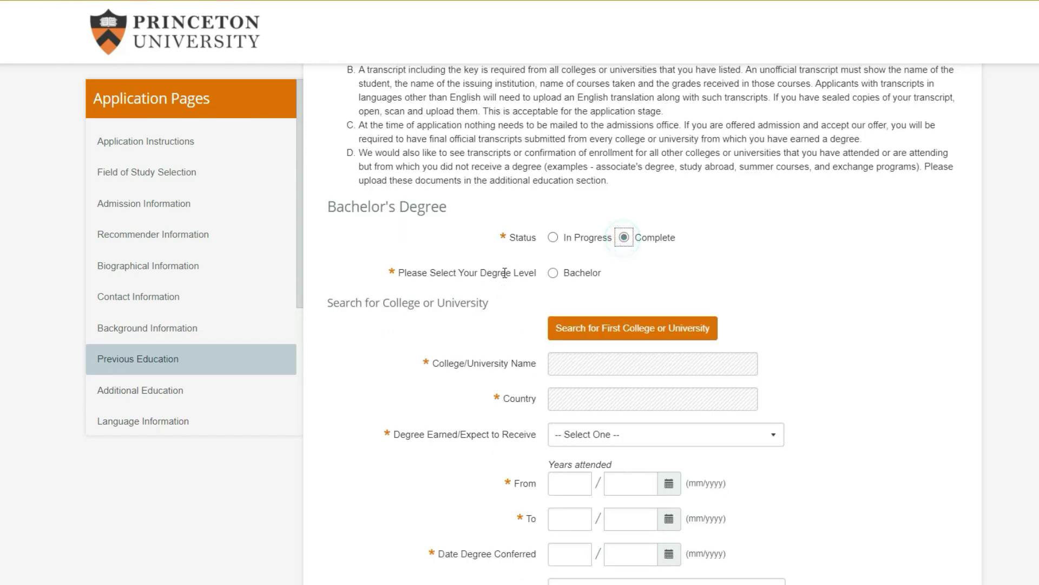
click(553, 272)
scroll(483, 295, down, 2)
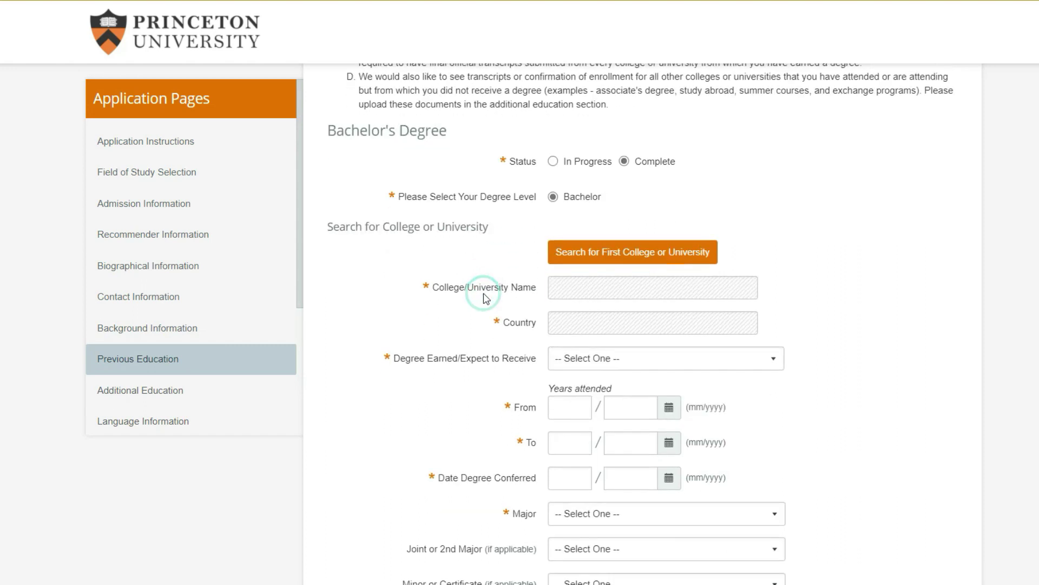
Search schools in India for the bachelor's college and select Amrita University
click(583, 247)
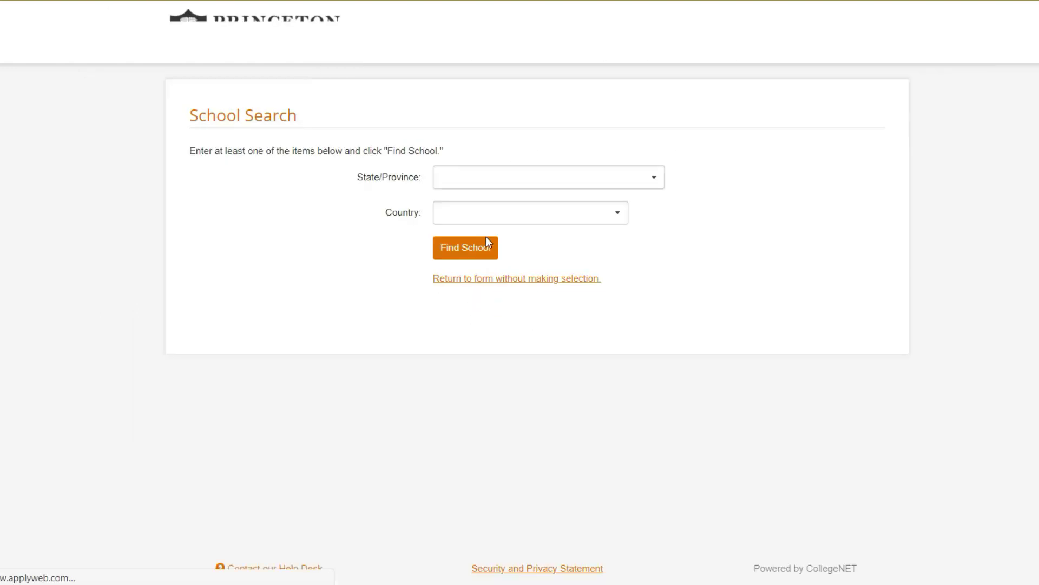
click(501, 214)
text(in)
key(Return)
click(467, 249)
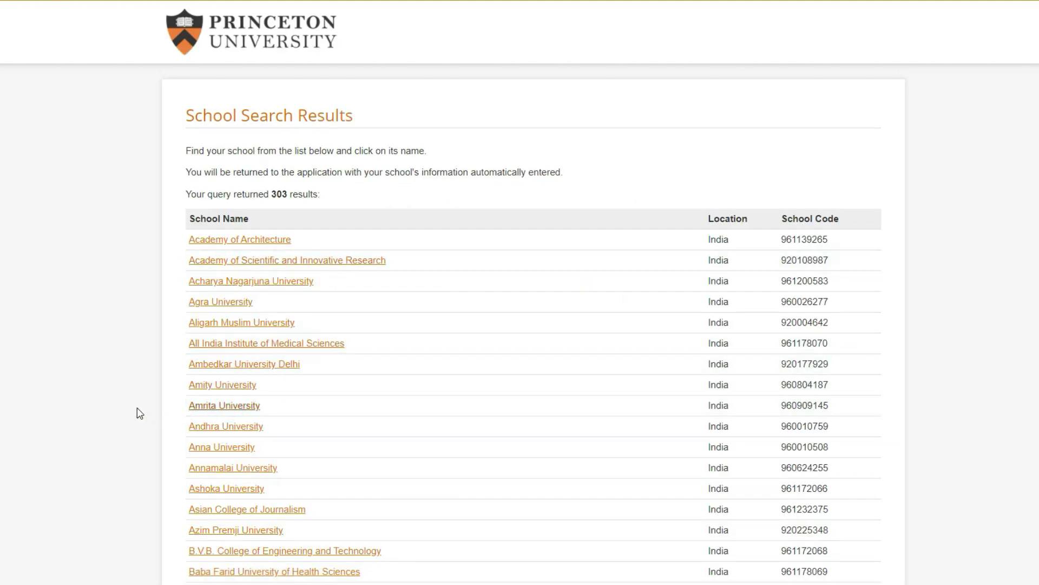
scroll(440, 387, down, 2)
scroll(475, 360, up, 2)
scroll(476, 357, down, 8)
scroll(475, 358, down, 10)
Choose Bachelor of Engineering, attendance 07/2014 to 04/2018, and conferral date 08/2018
click(582, 225)
click(620, 327)
click(578, 277)
click(579, 277)
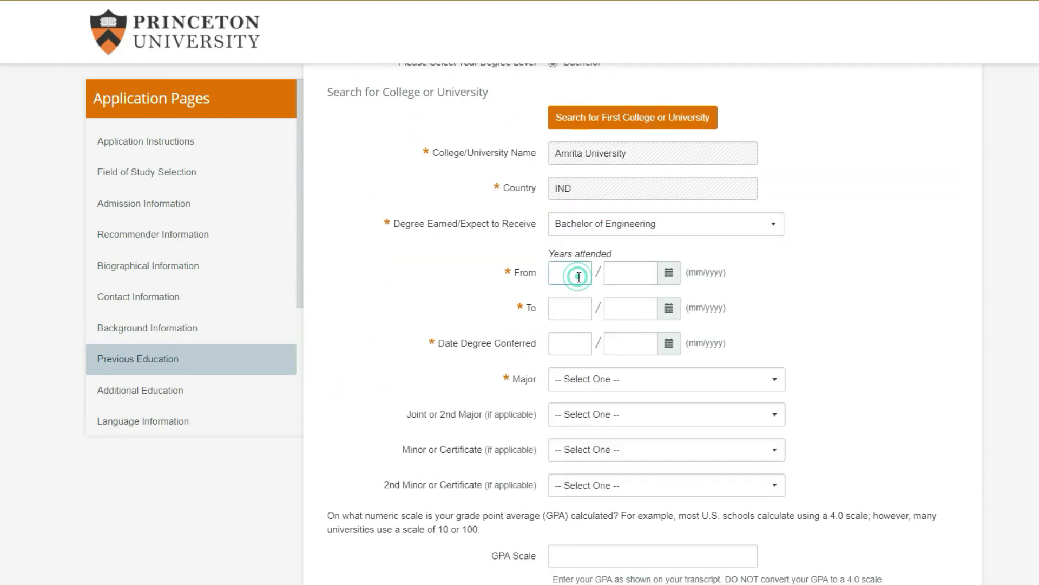
text(04)
click(553, 275)
text(07)
text(2014)
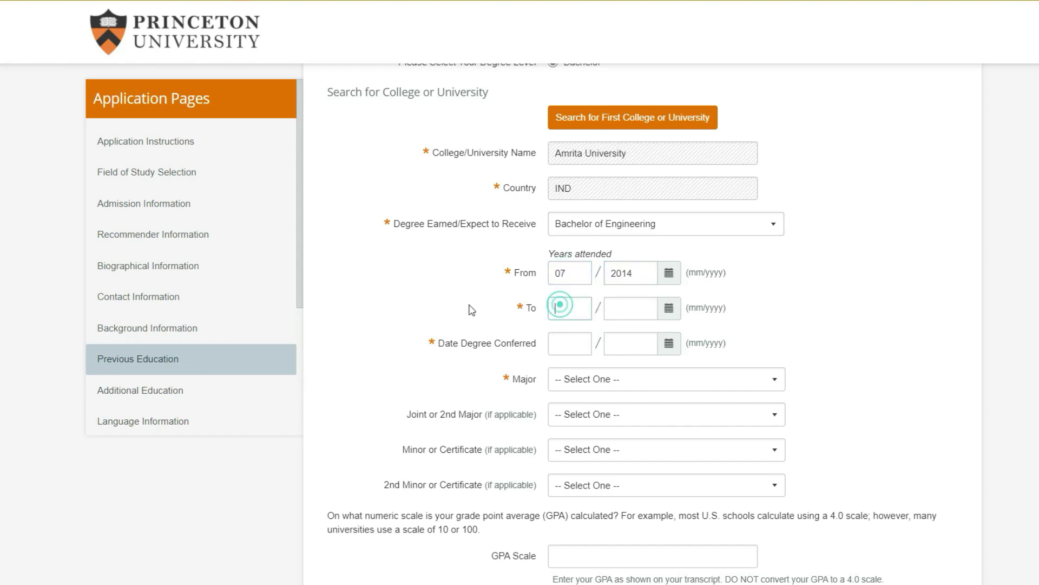
text(042018)
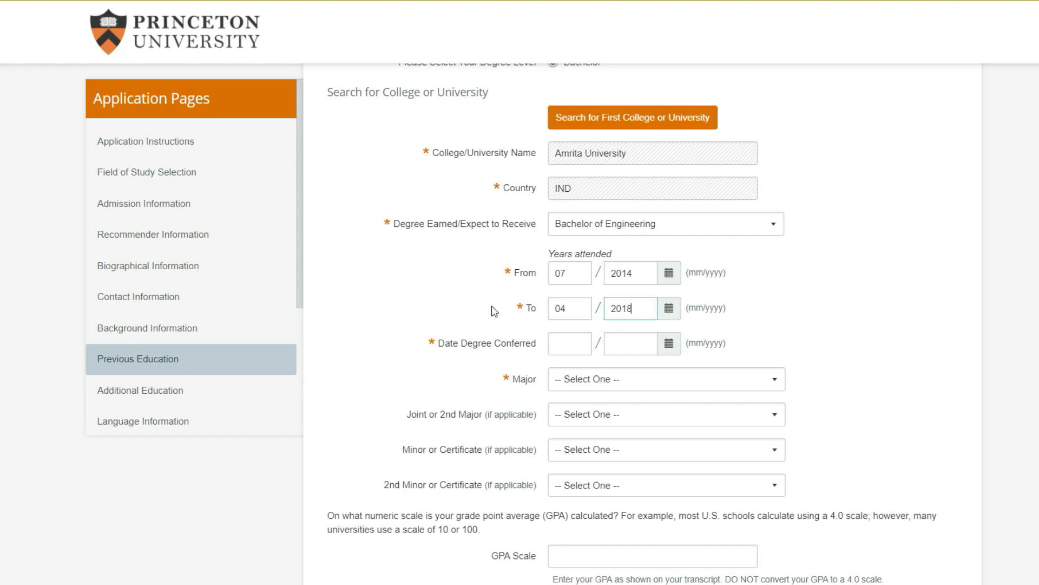
scroll(494, 309, down, 2)
text(0820)
text(18)
Choose Mechanical & Aerospace Engineering as the major
click(666, 290)
scroll(758, 346, down, 5)
drag(783, 339, 783, 453)
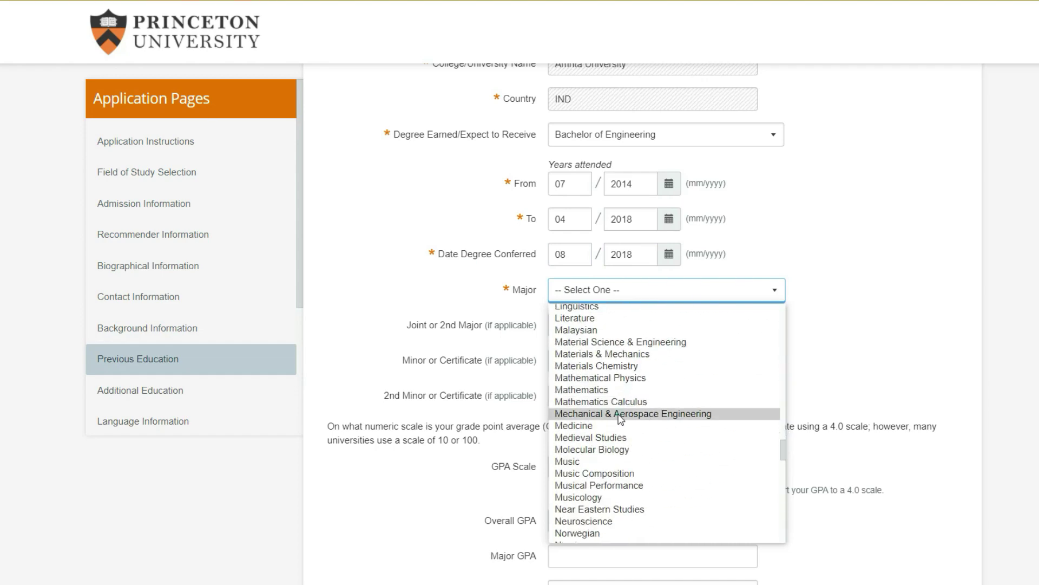
click(621, 414)
scroll(466, 271, down, 3)
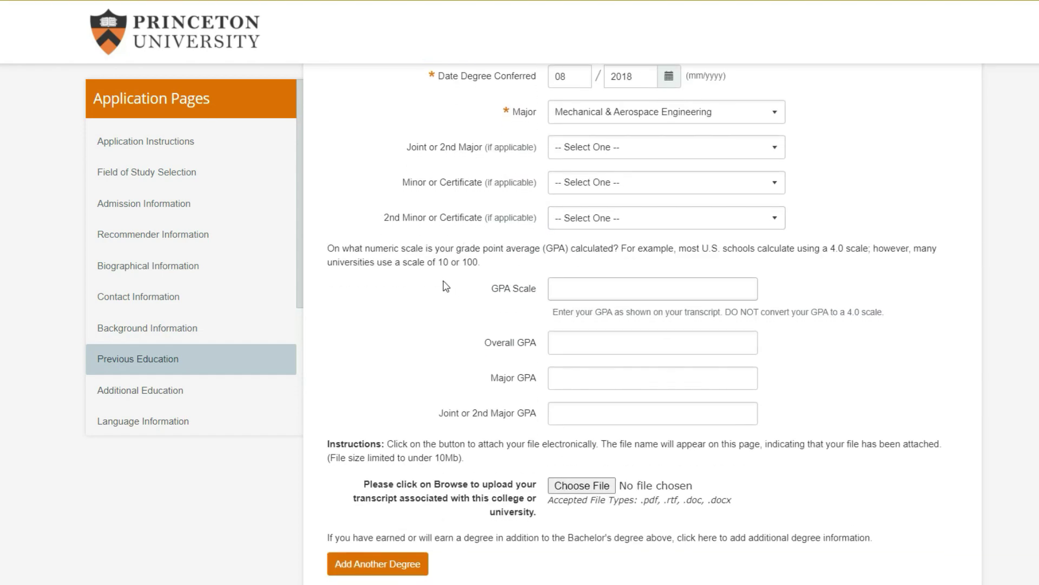
Enter a GPA scale of 10 and an overall GPA of 9.87
click(599, 292)
text(10)
click(472, 302)
click(574, 346)
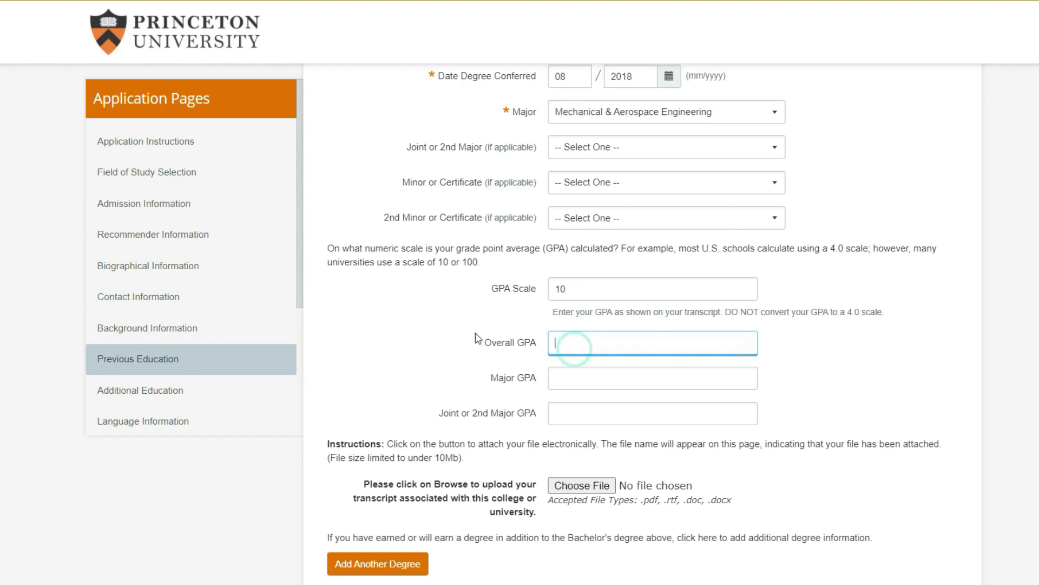
text(9.87)
scroll(479, 341, down, 3)
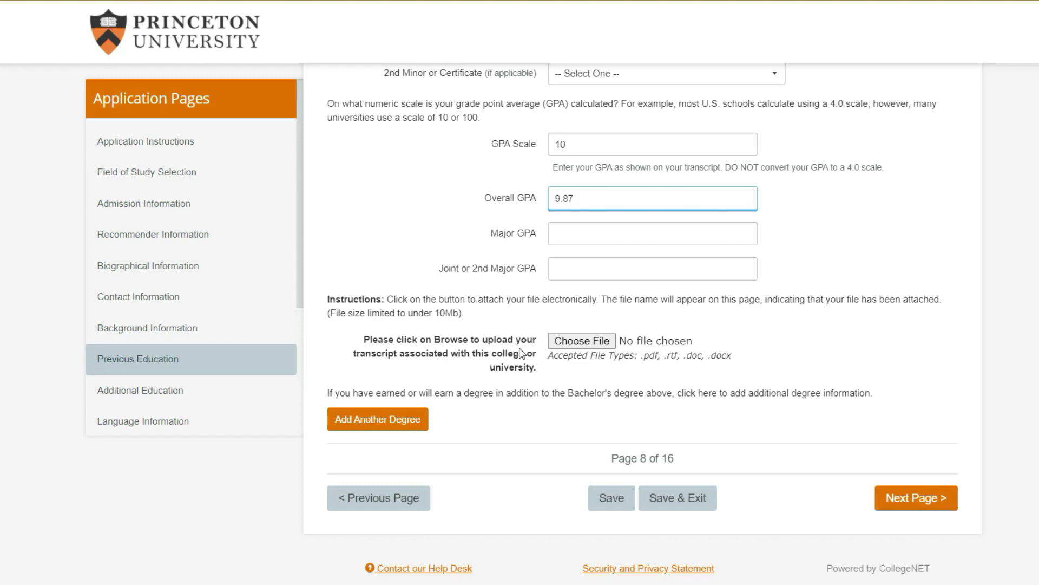
Advance past the empty Additional Education page and scroll through the Language Information page
click(898, 495)
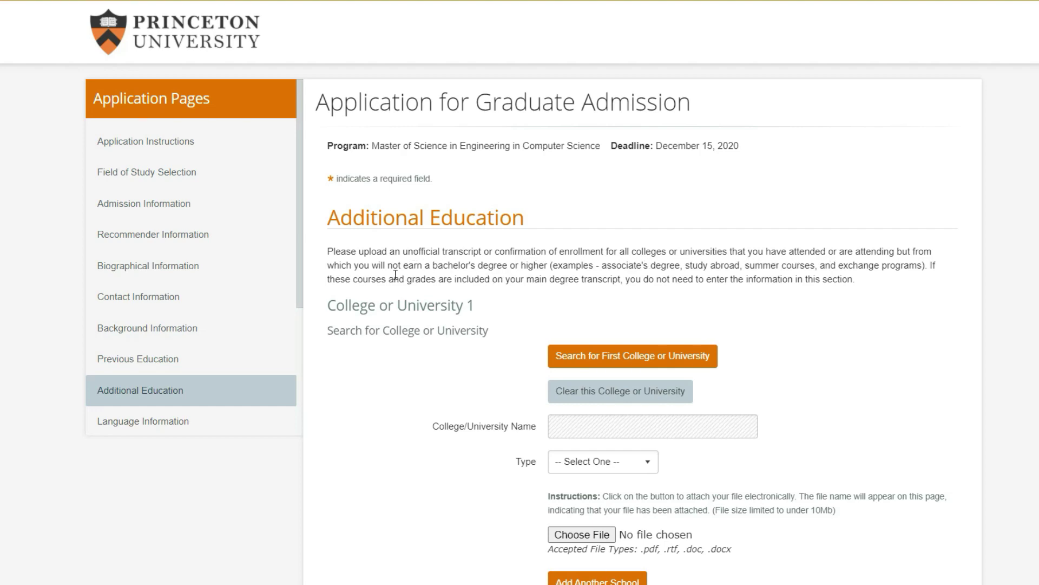
scroll(496, 276, down, 3)
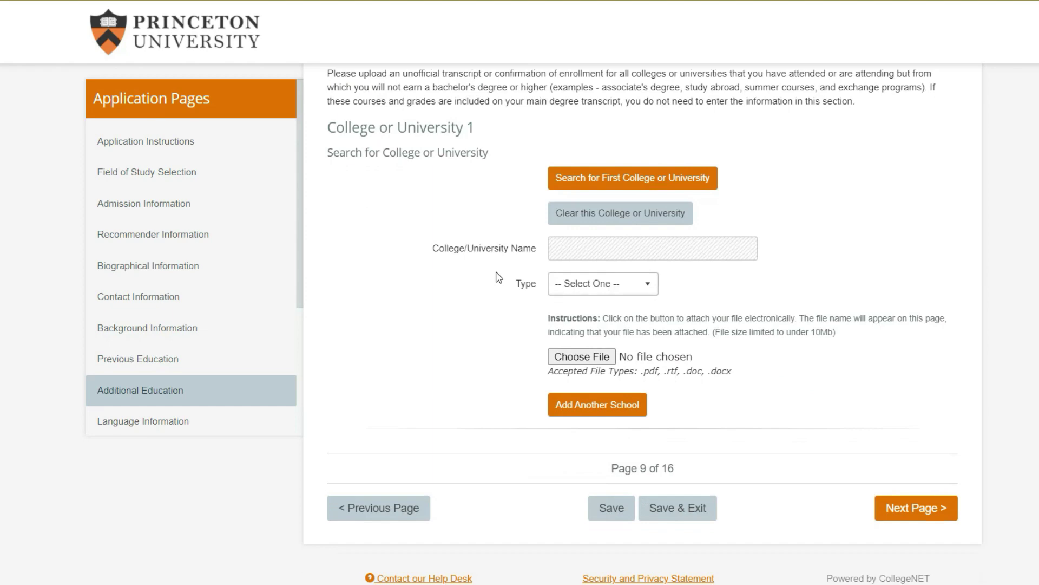
scroll(488, 329, up, 2)
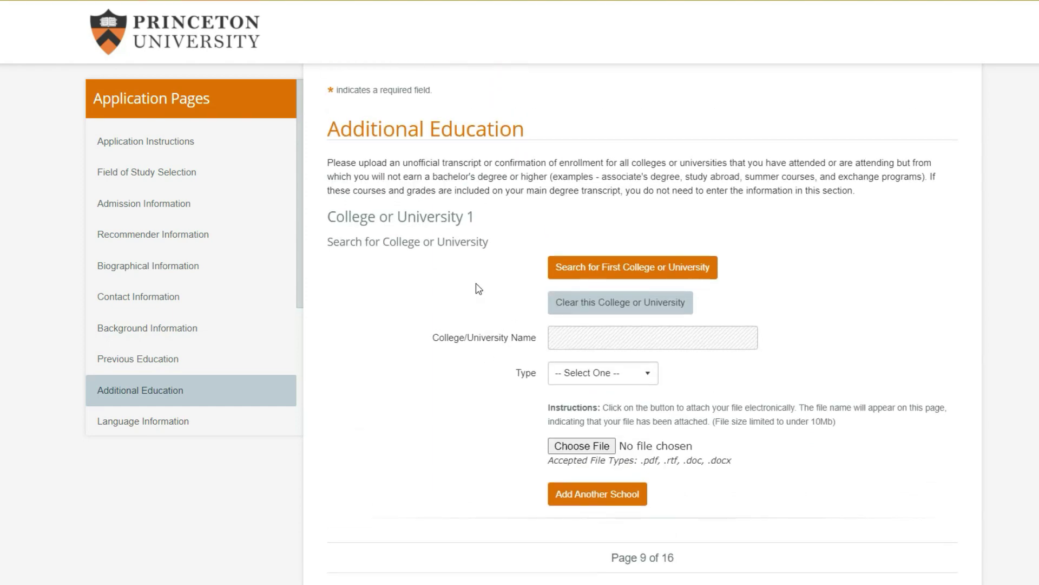
scroll(476, 277, up, 2)
scroll(424, 257, down, 1)
scroll(422, 261, down, 2)
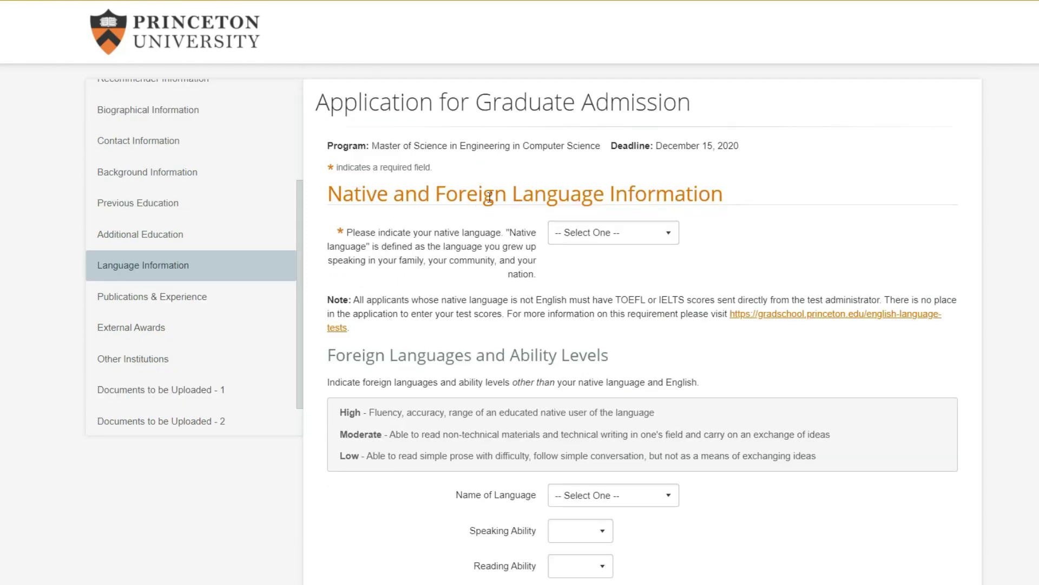
Set the native language to Malayalam
click(598, 234)
text(mal)
scroll(622, 422, down, 2)
click(620, 417)
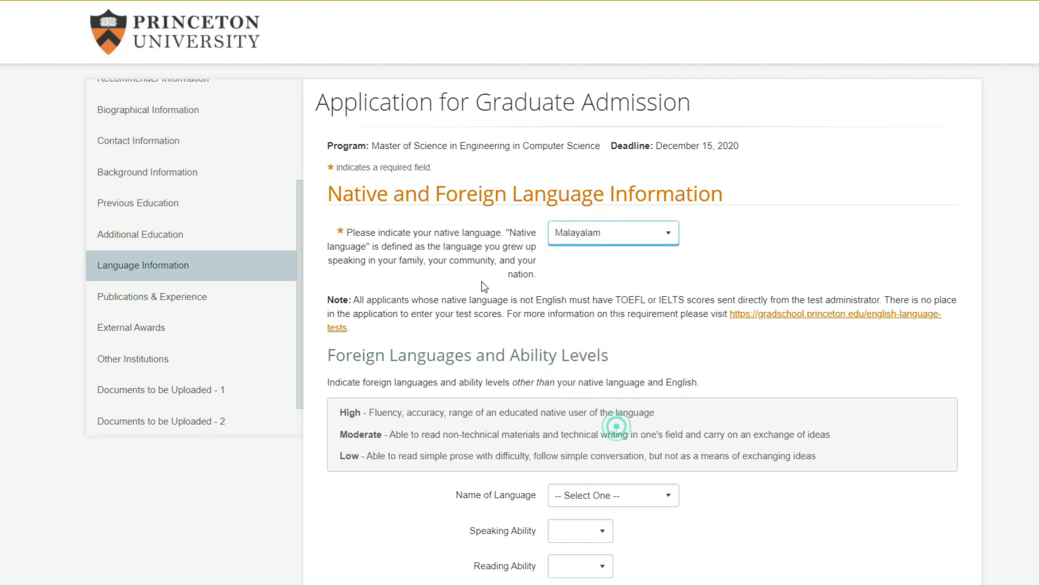
drag(615, 301, 883, 301)
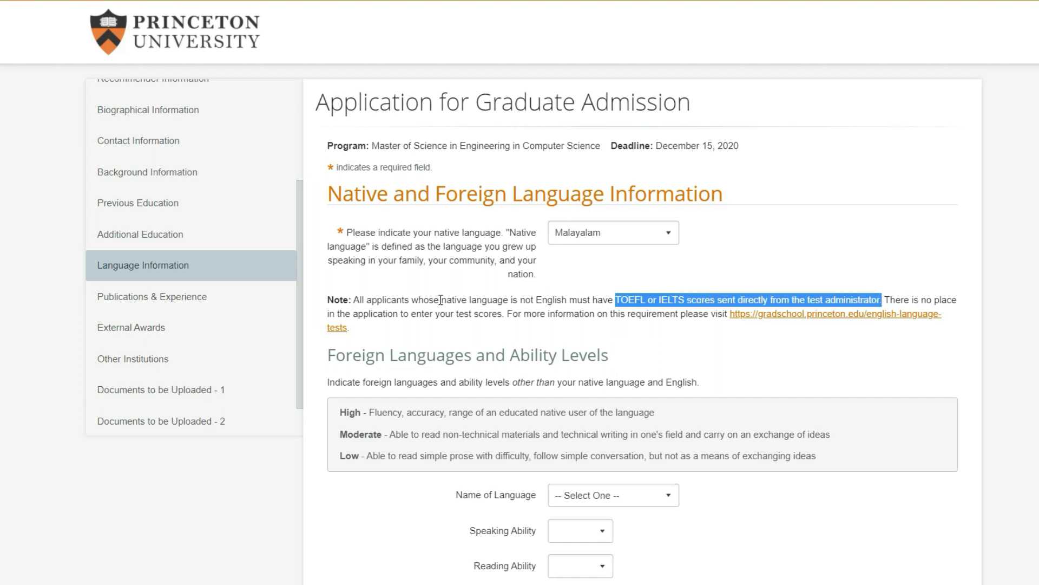
click(503, 299)
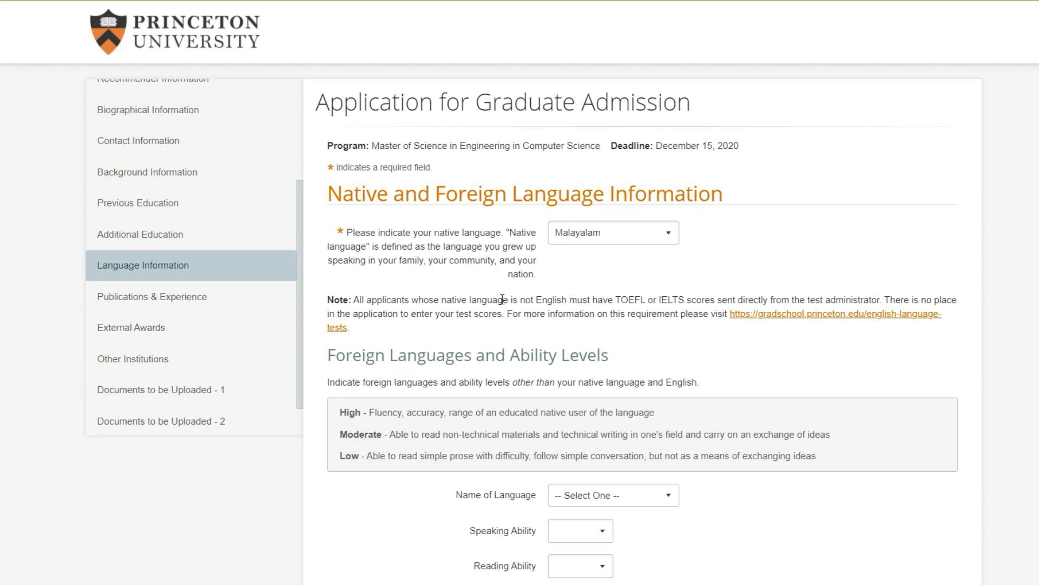
Add Malayalam as a language with High speaking, Low reading and Low writing ability
scroll(502, 299, down, 3)
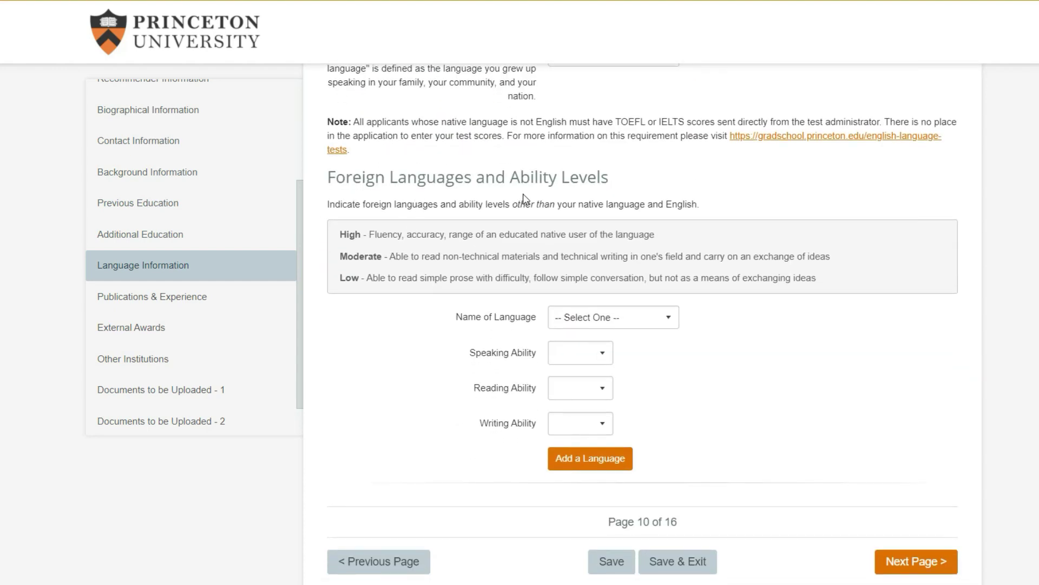
click(566, 316)
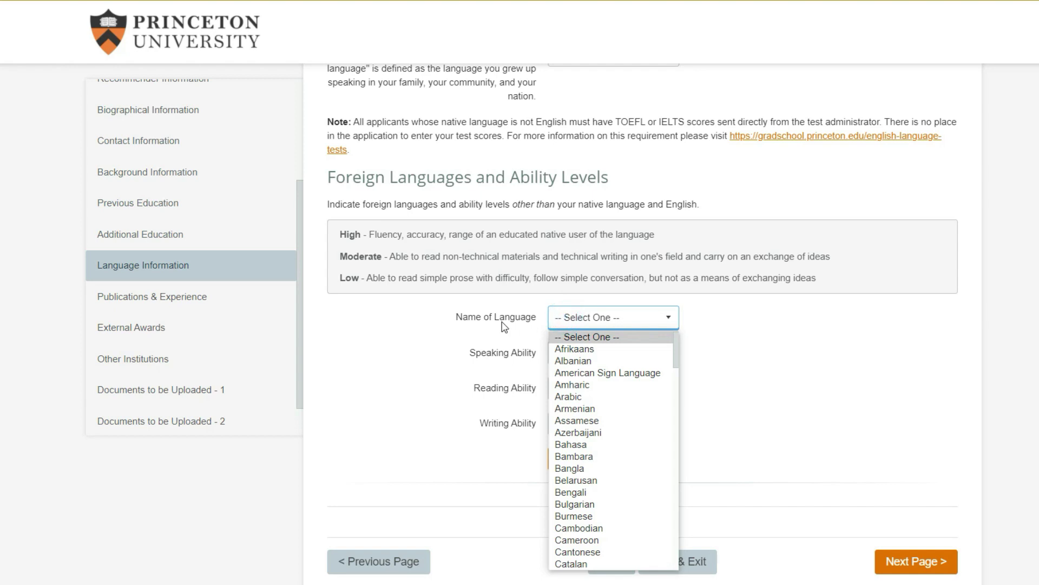
scroll(606, 471, down, 10)
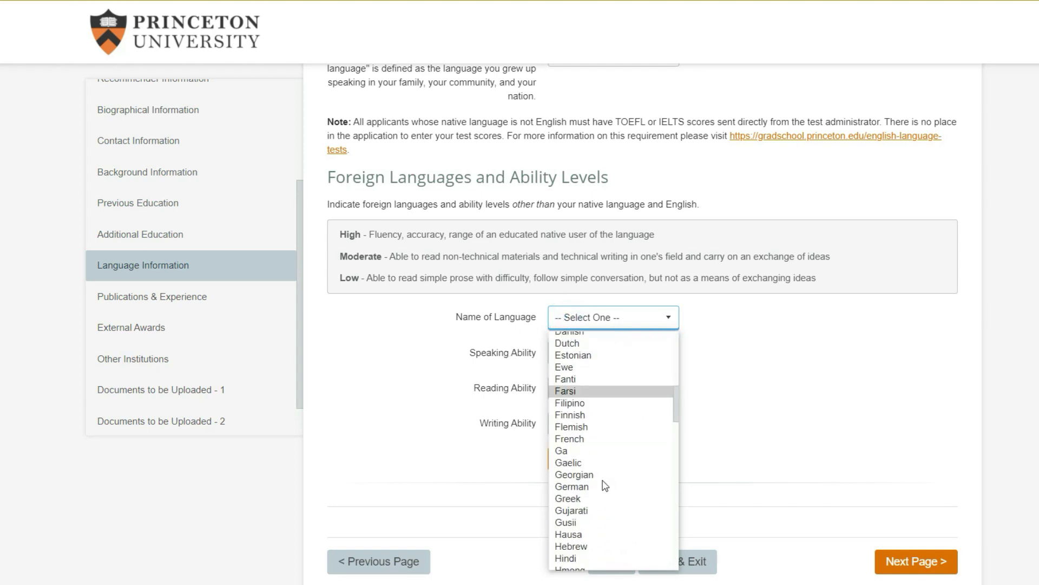
scroll(605, 485, down, 8)
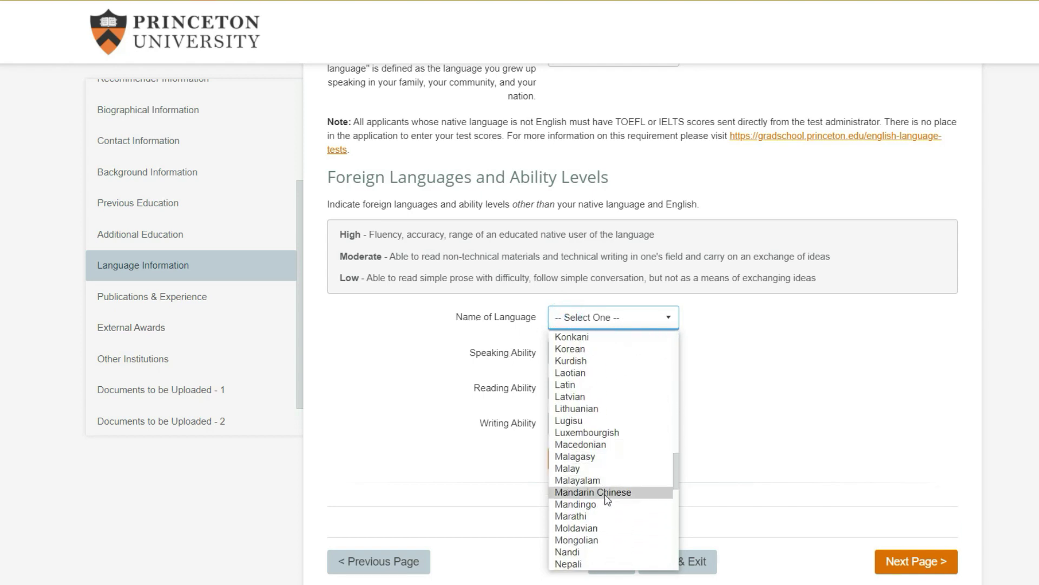
click(578, 480)
click(563, 352)
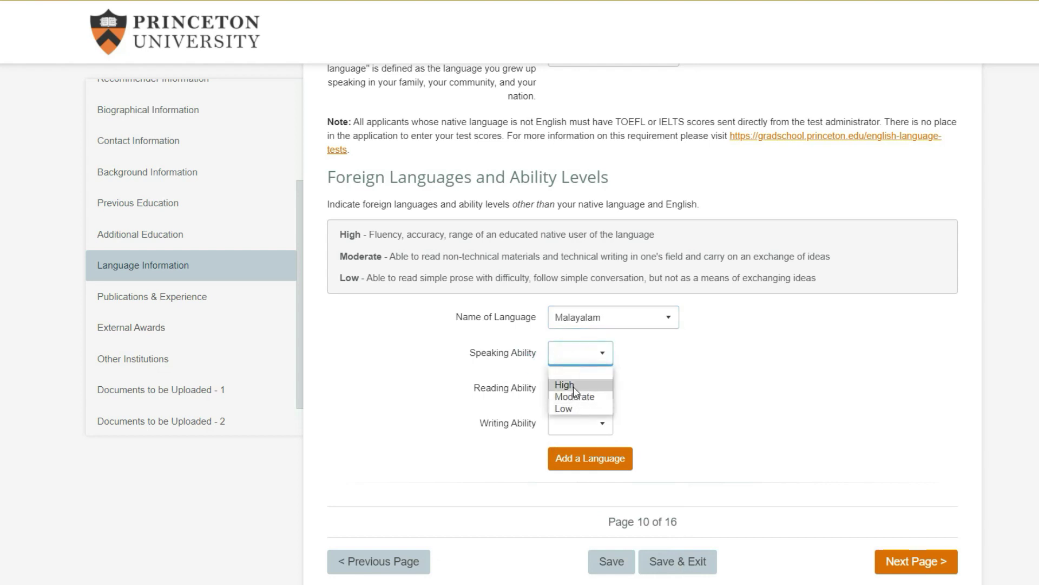
click(573, 386)
click(586, 390)
click(584, 446)
click(579, 423)
click(574, 473)
scroll(472, 391, down, 1)
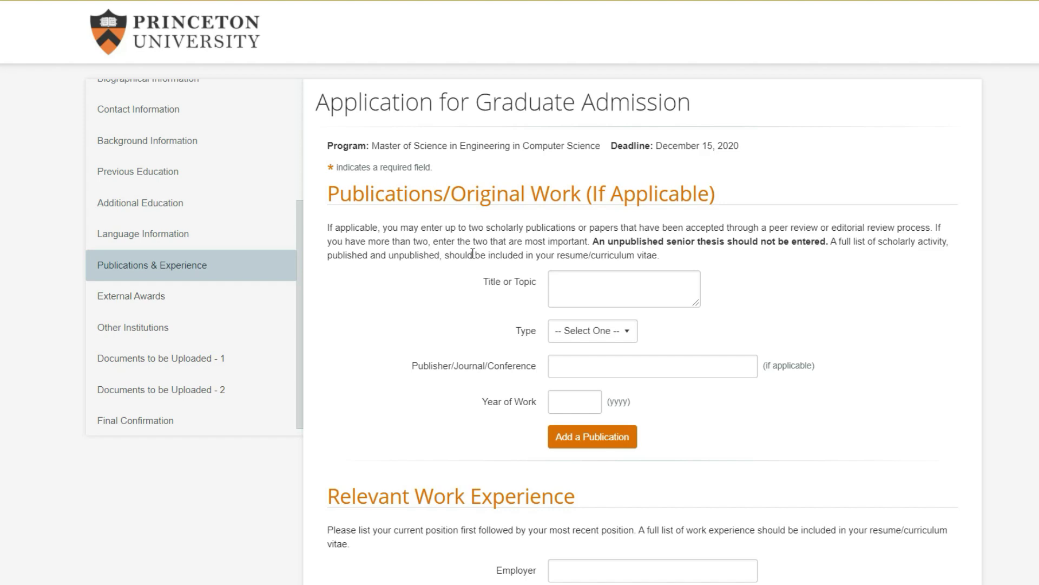
scroll(473, 254, down, 1)
scroll(473, 254, up, 1)
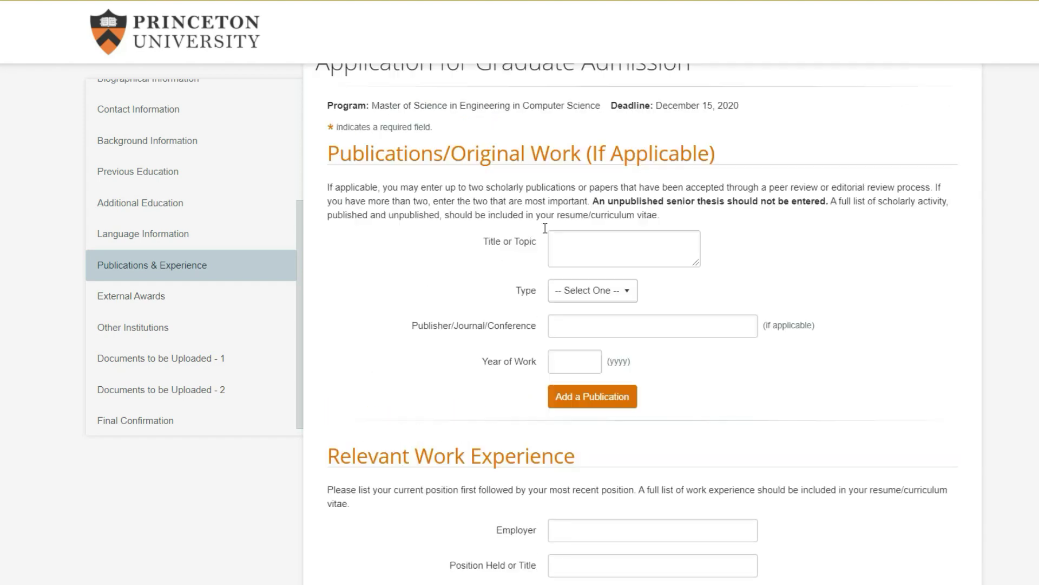
click(667, 277)
click(456, 266)
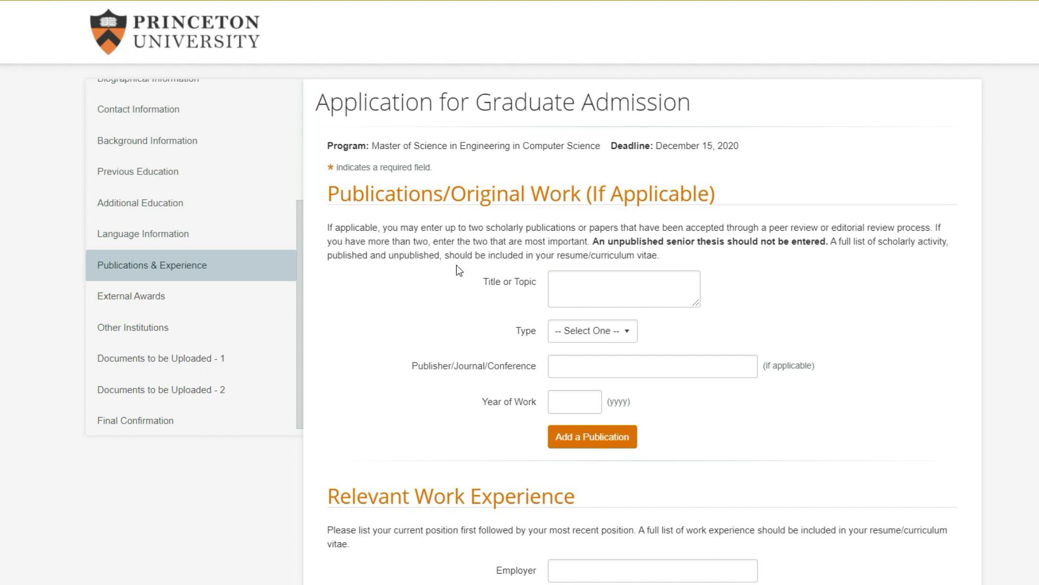
click(565, 282)
click(580, 335)
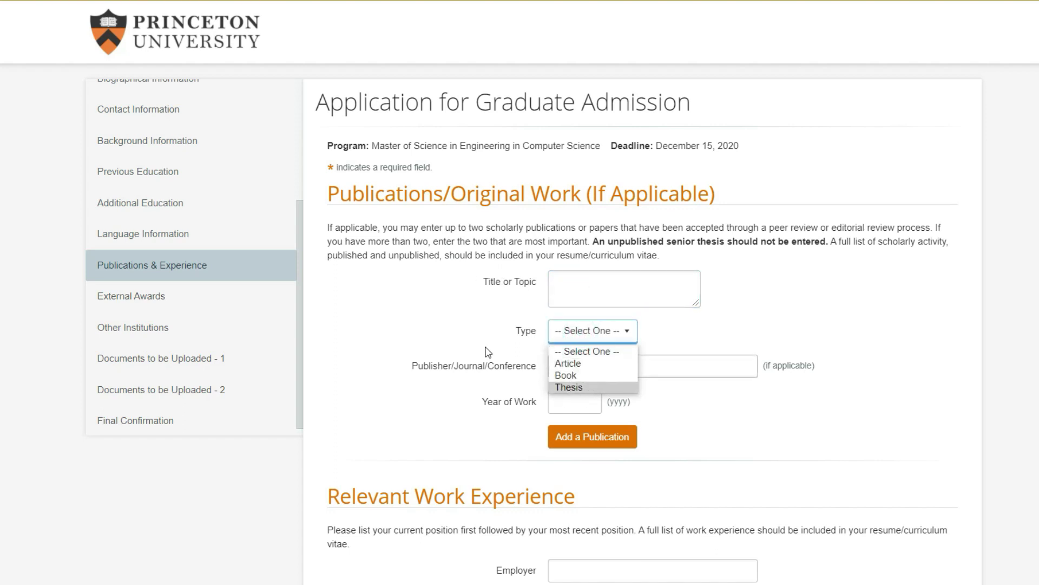
click(487, 352)
click(580, 330)
click(382, 305)
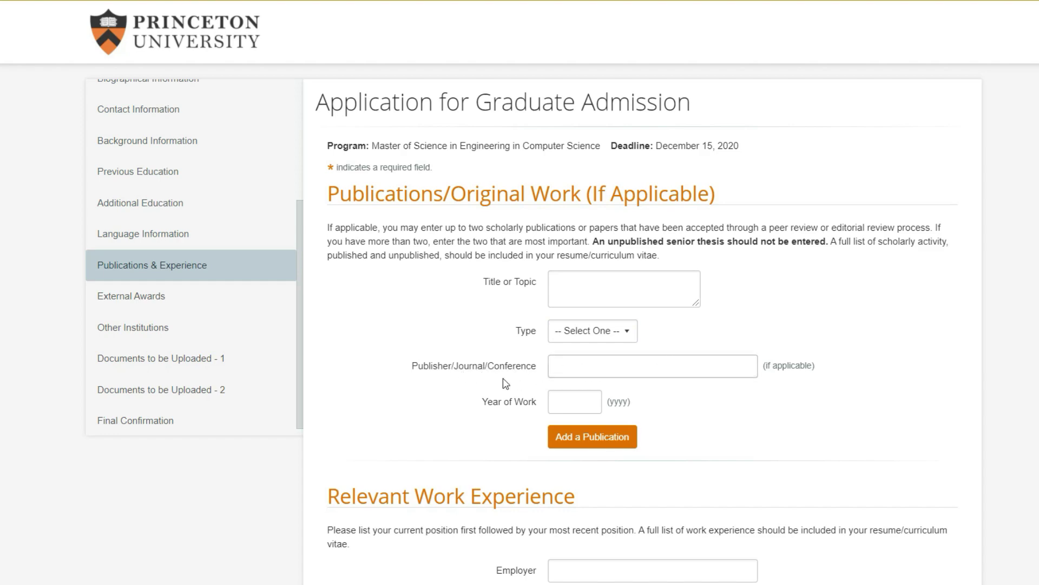
scroll(541, 341, down, 3)
scroll(479, 328, up, 3)
scroll(406, 236, down, 4)
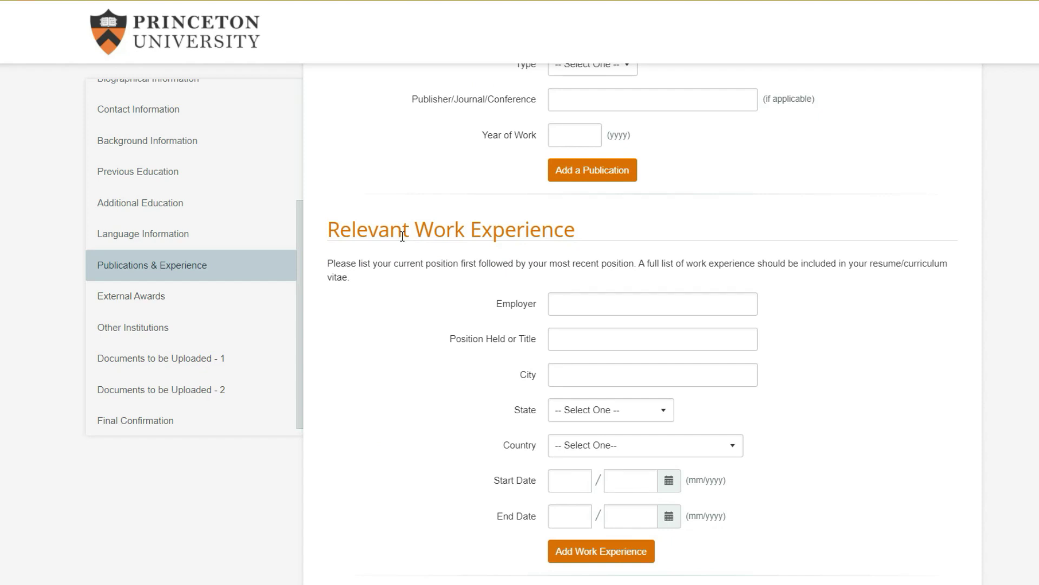
scroll(402, 236, down, 2)
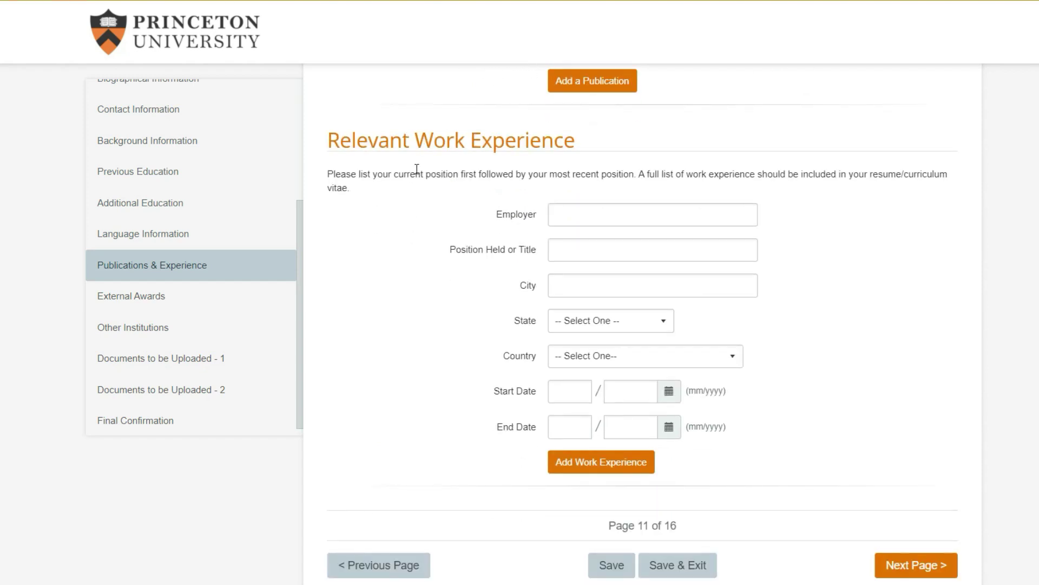
click(578, 214)
click(406, 226)
click(584, 213)
click(575, 257)
click(574, 287)
scroll(574, 287, down, 2)
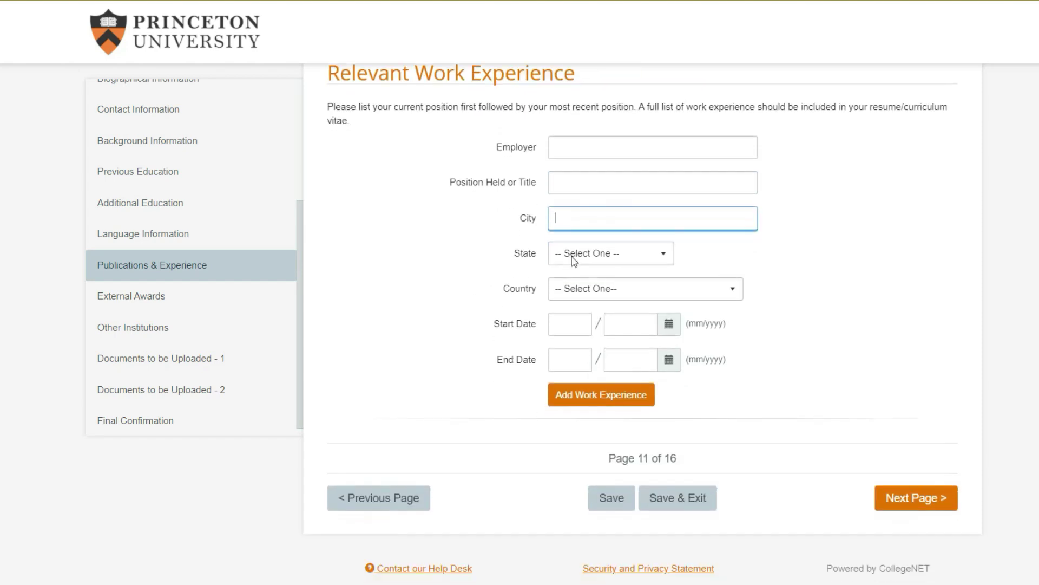
scroll(501, 321, up, 2)
click(603, 233)
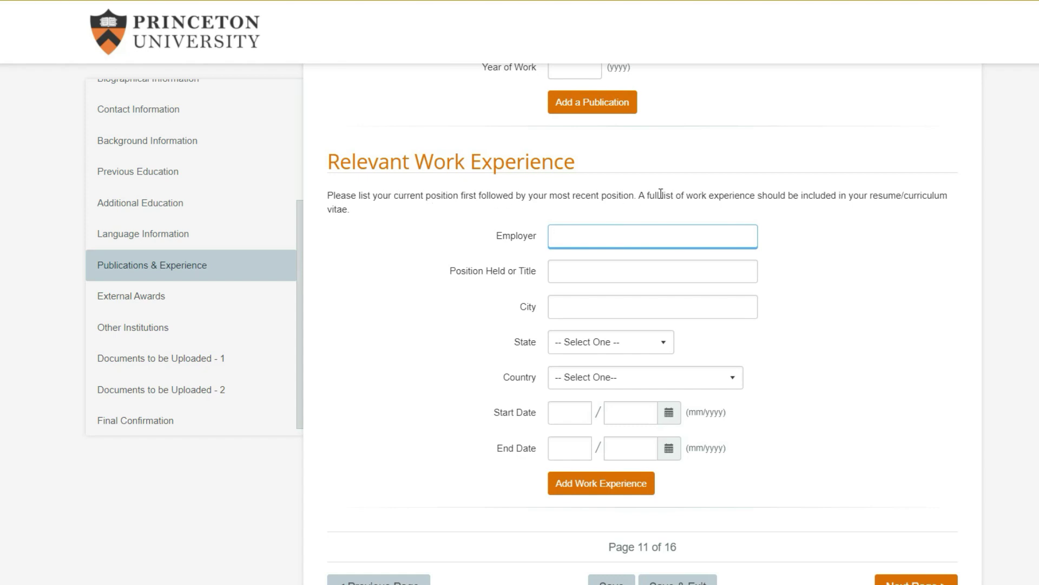
click(357, 197)
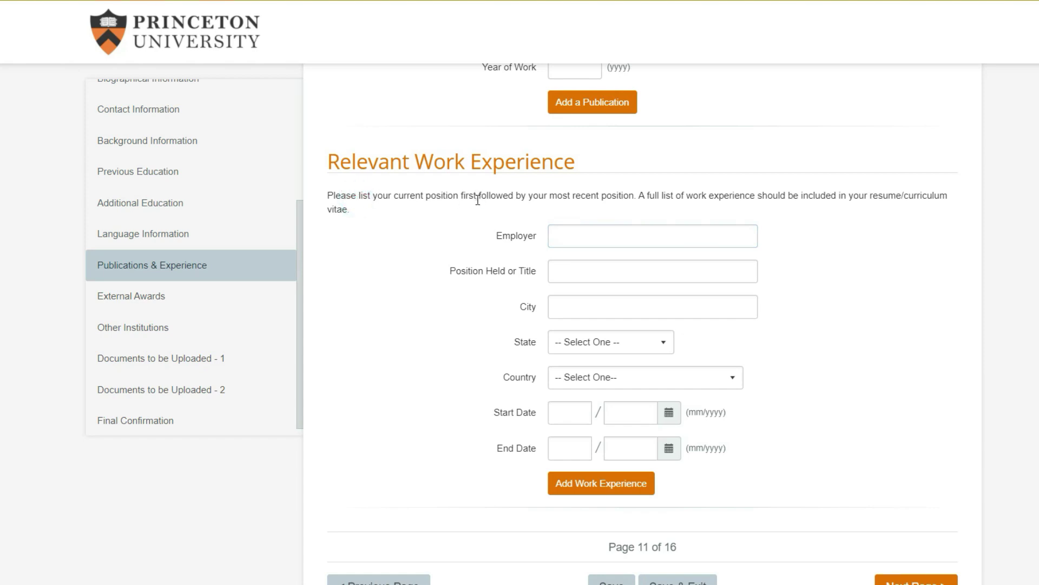
scroll(478, 199, down, 2)
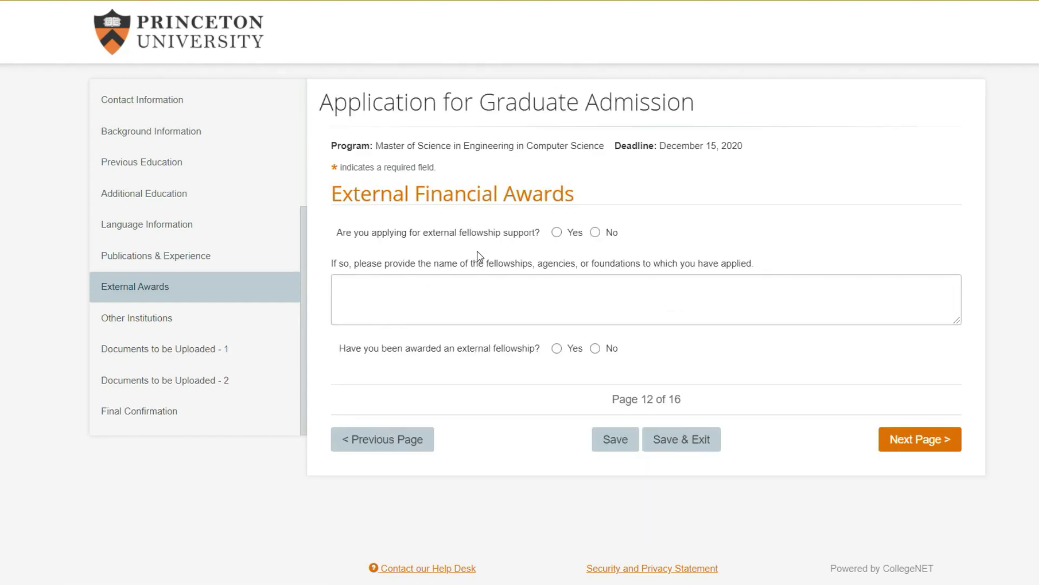
Answer No to applying for fellowship support and to having been awarded one, then continue
click(595, 233)
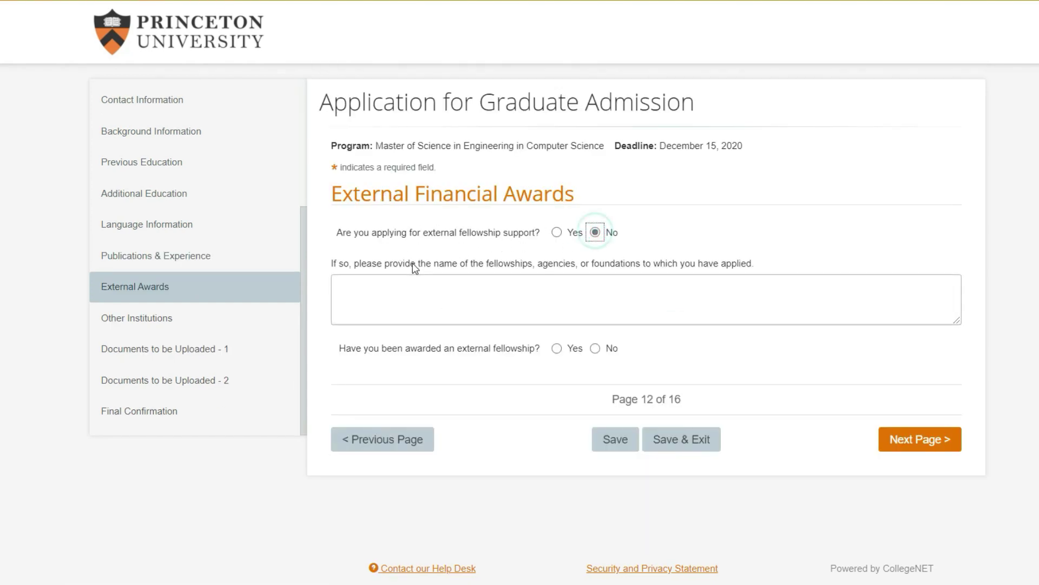
click(474, 280)
click(426, 232)
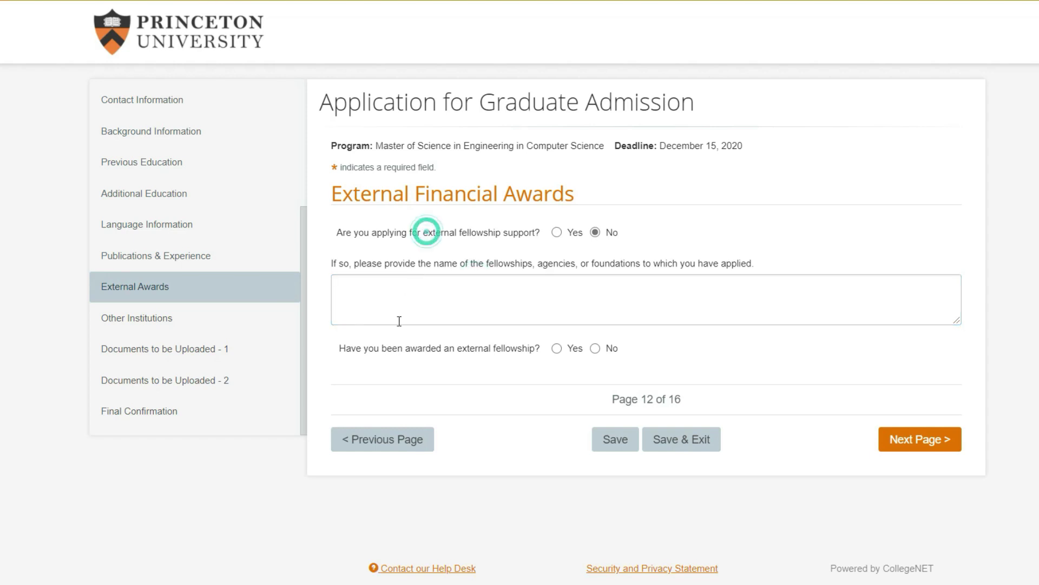
click(595, 348)
click(885, 439)
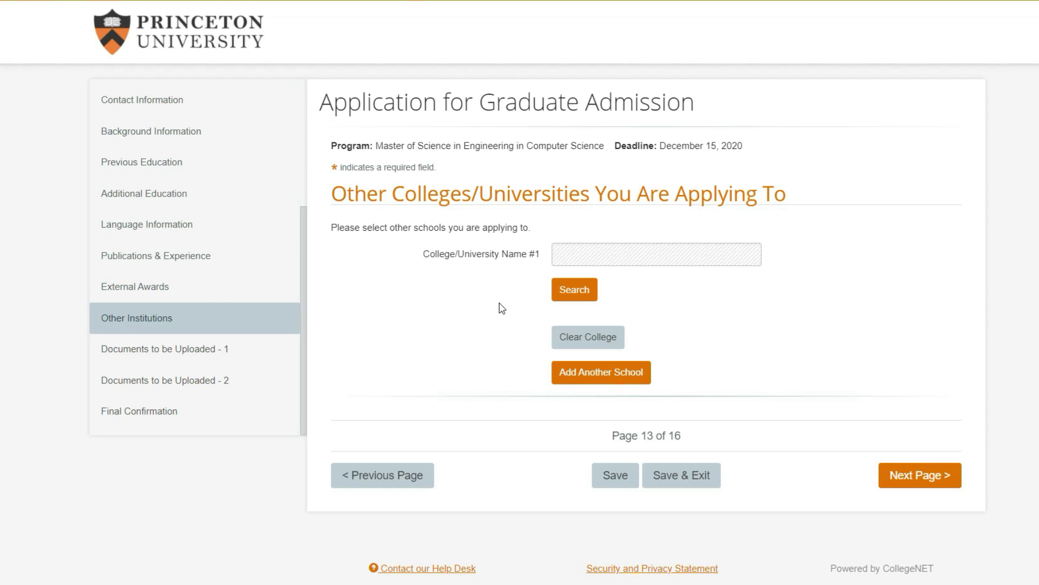
Leave College/University Name #1 blank and move on to the next application page
drag(431, 254, 520, 261)
click(516, 256)
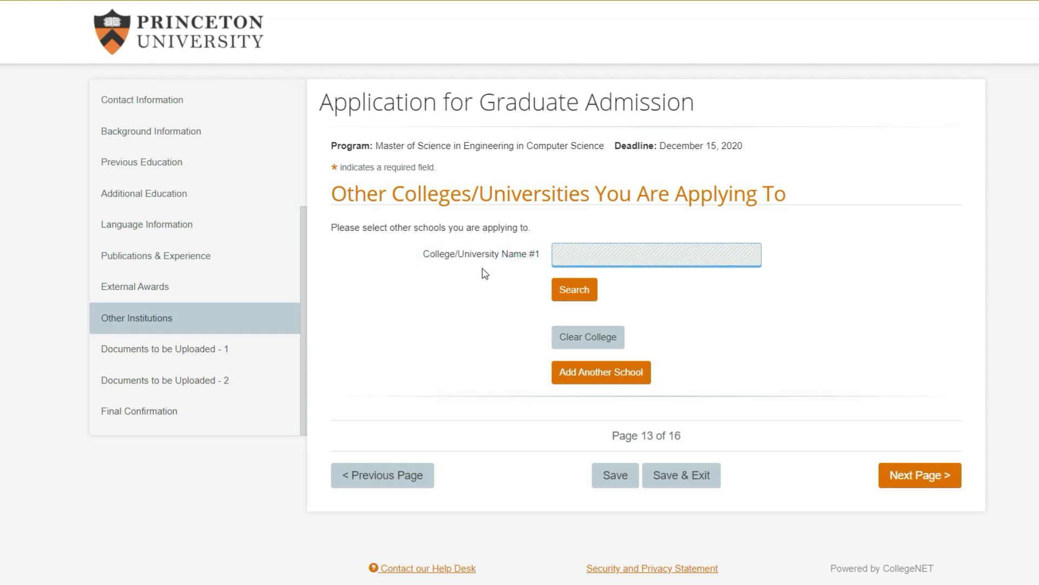
click(947, 475)
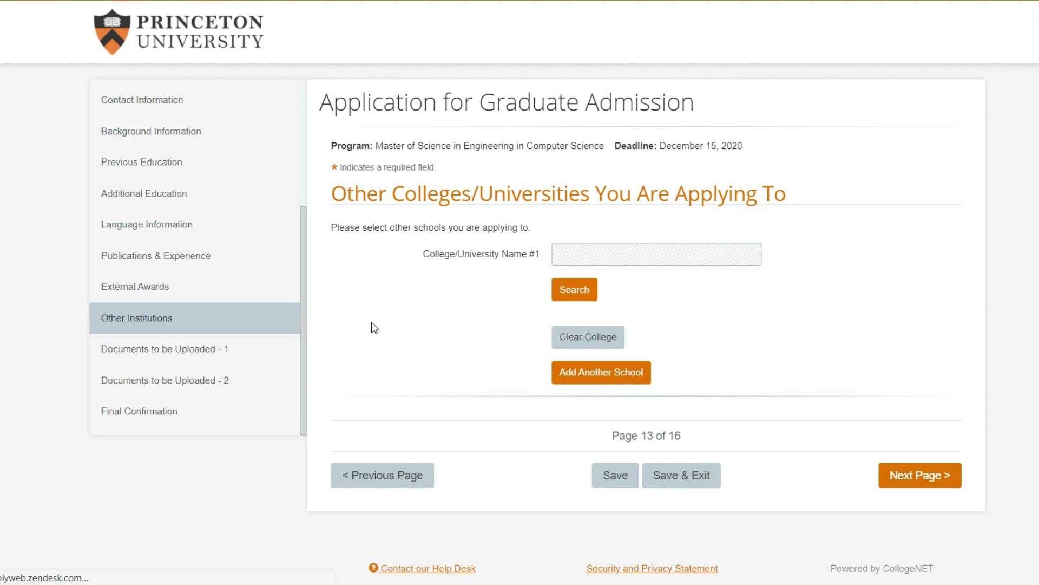
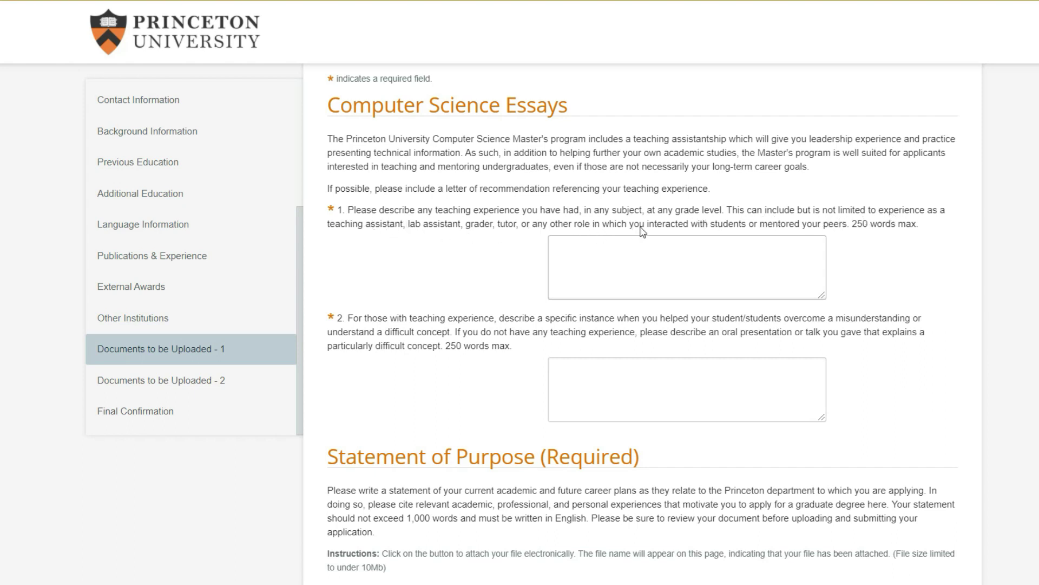
Answer the first teaching-experience question with 'I am a Digital Admissions Coach.'
click(810, 254)
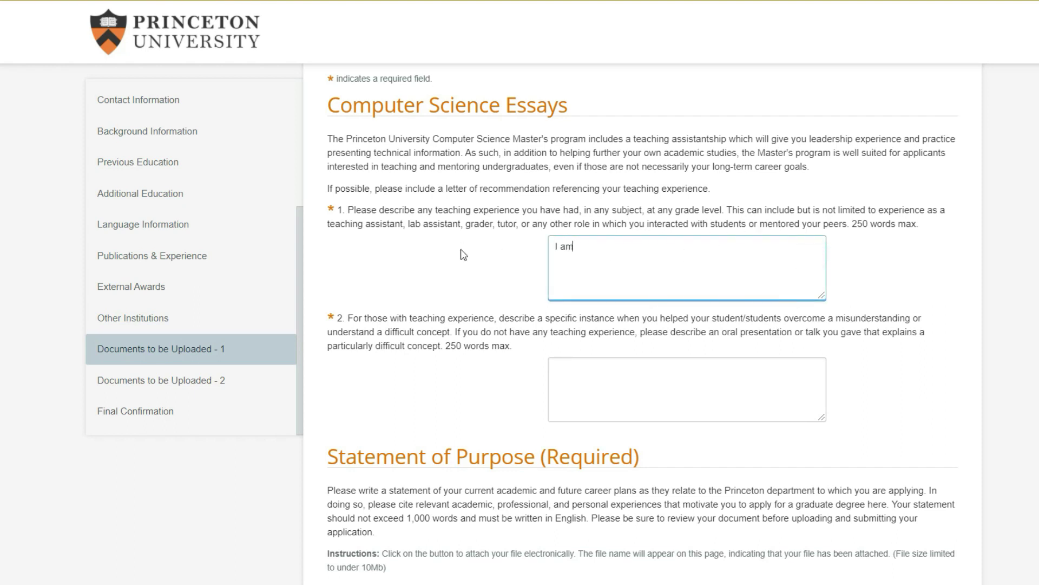
text(I am a Digital Admissions Coach.)
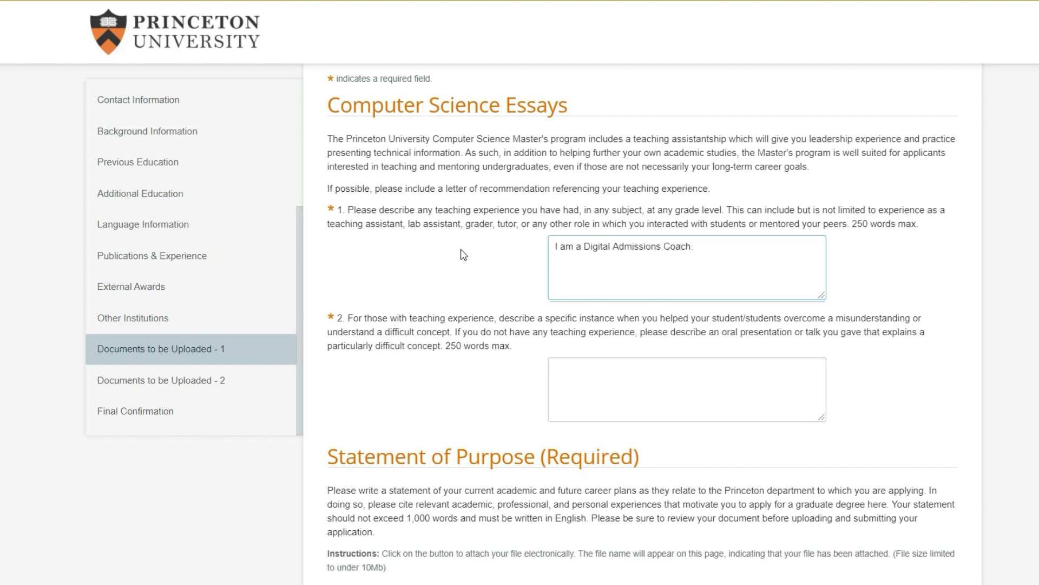
click(464, 255)
scroll(463, 255, down, 2)
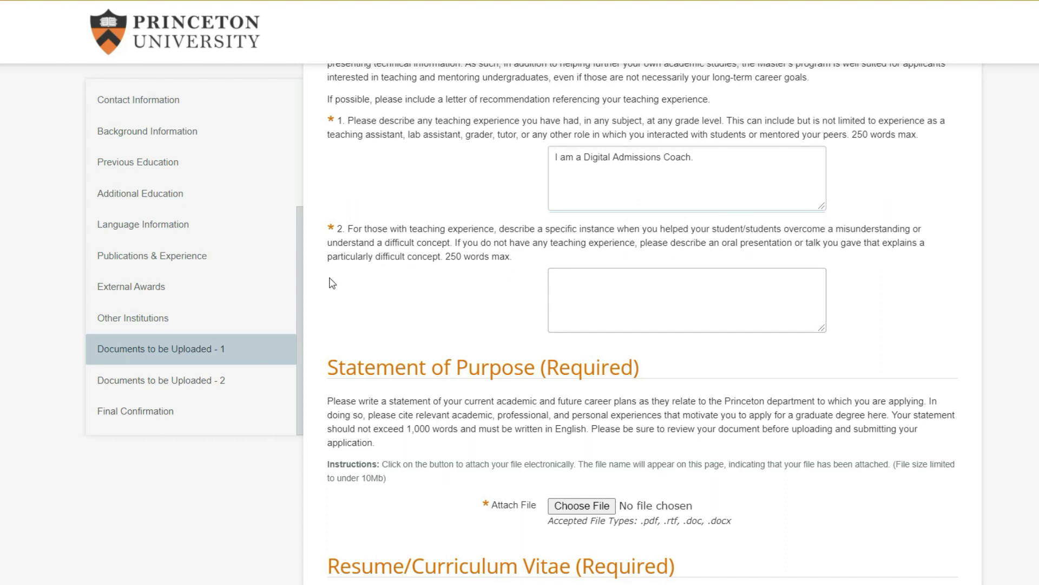
Draft the second answer about recording a college-application video, then clear it to leave it empty
click(562, 283)
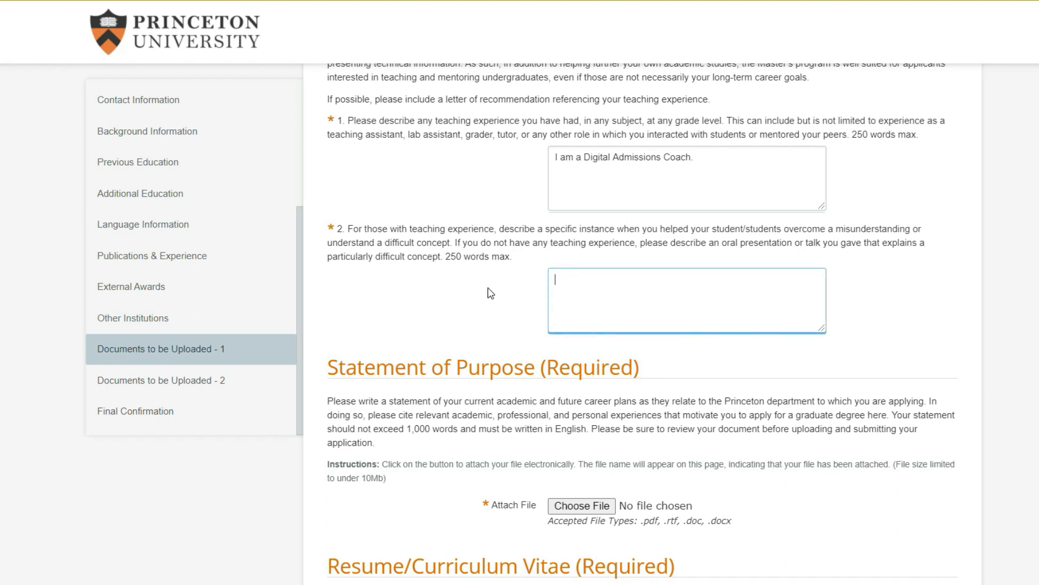
text(I recorded a video of mys)
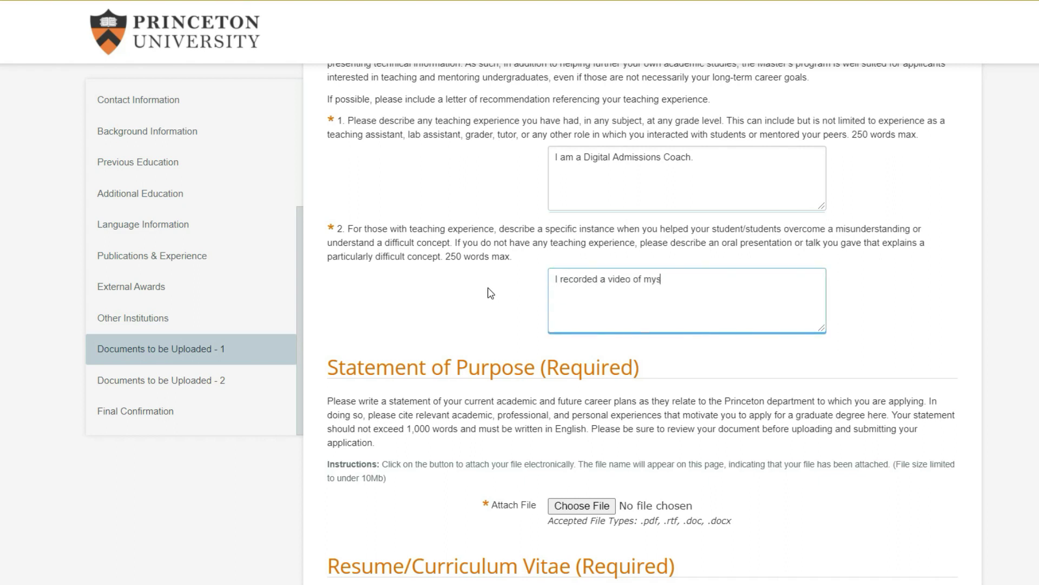
text(elf applying to college to help s)
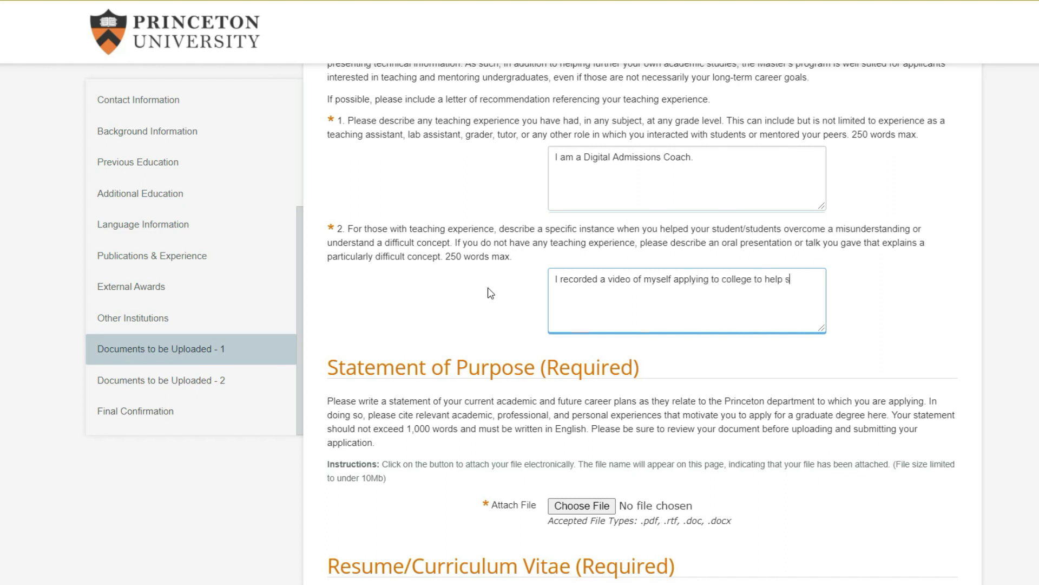
text(tudents understand the process.)
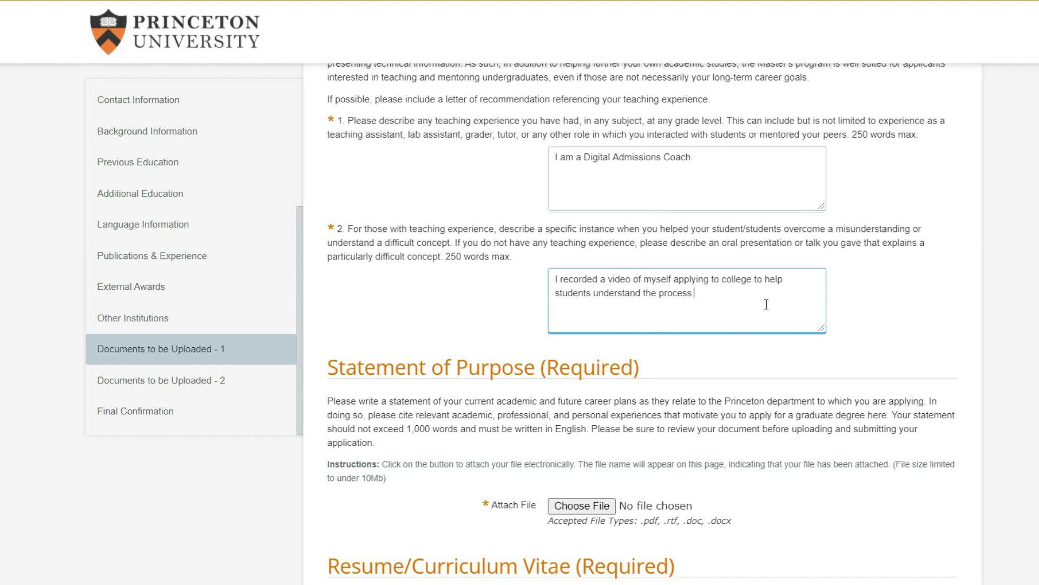
key(ctrl+a)
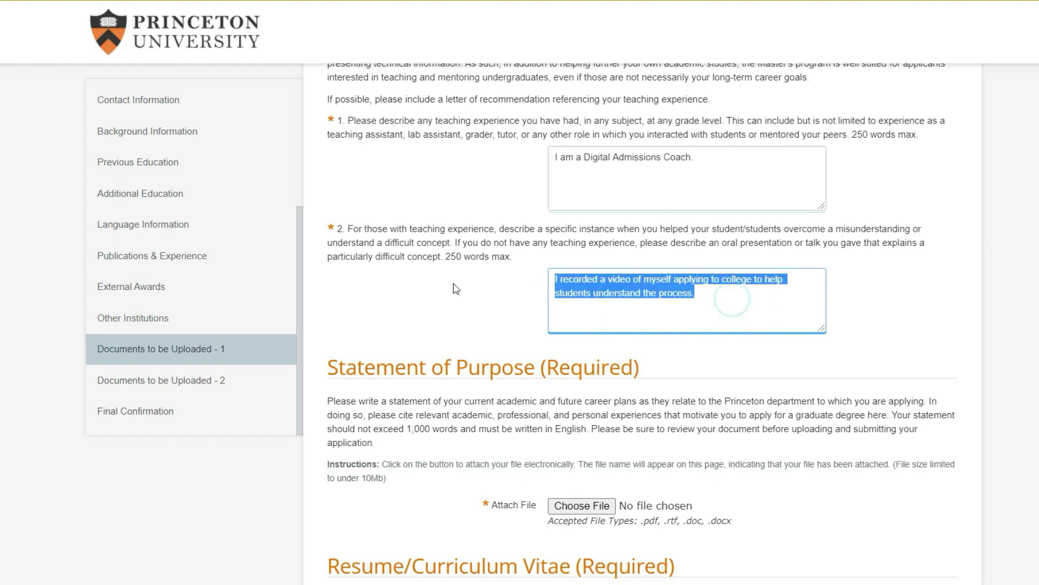
key(BackSpace)
scroll(440, 294, down, 5)
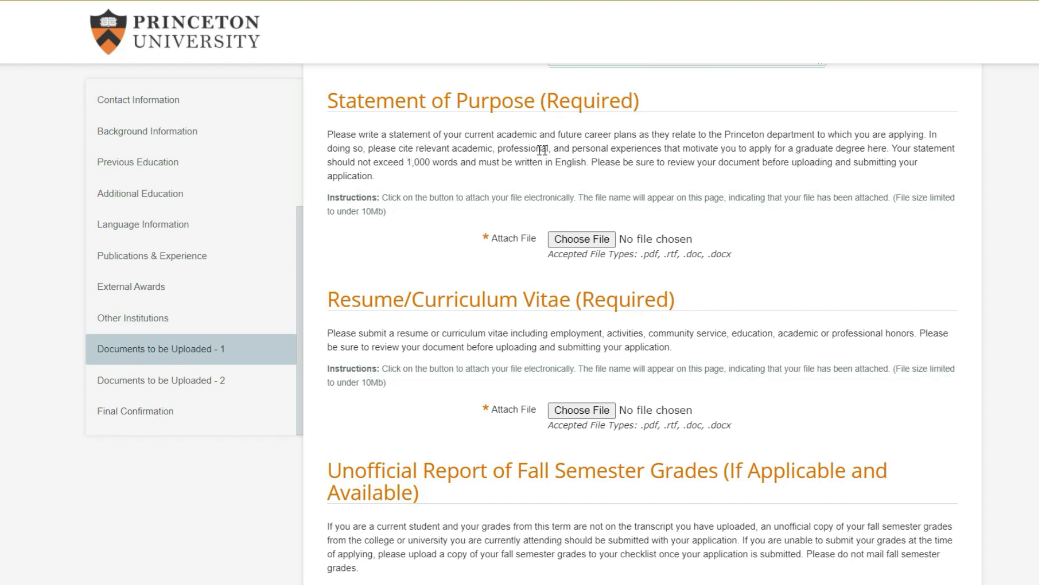
Review the Statement of Purpose requirements: the motivation prompt, 1,000-word limit and PDF file type
drag(675, 148, 900, 148)
click(696, 157)
drag(375, 159, 465, 158)
click(464, 159)
scroll(455, 217, up, 2)
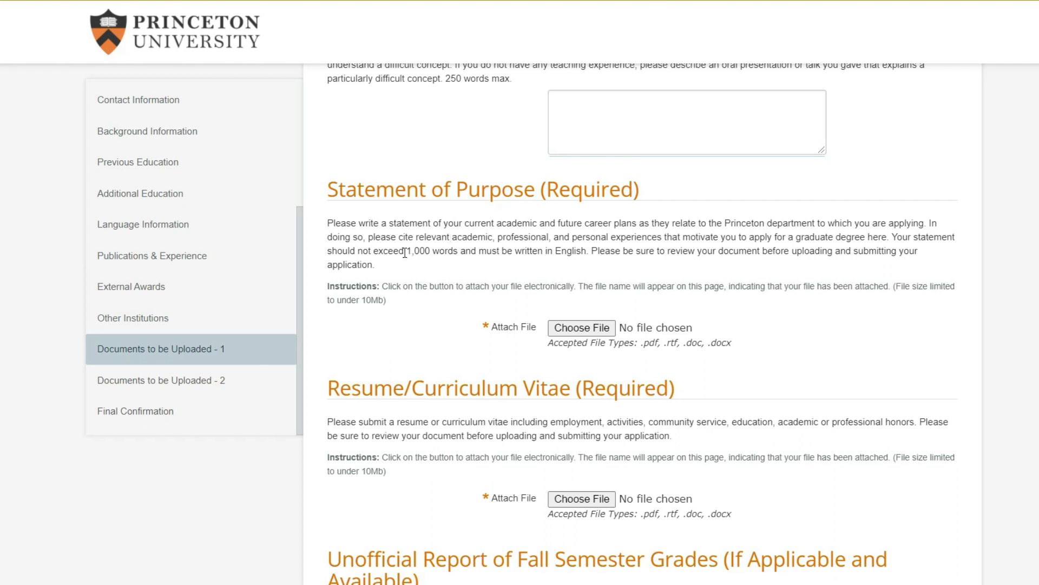
drag(405, 253, 453, 250)
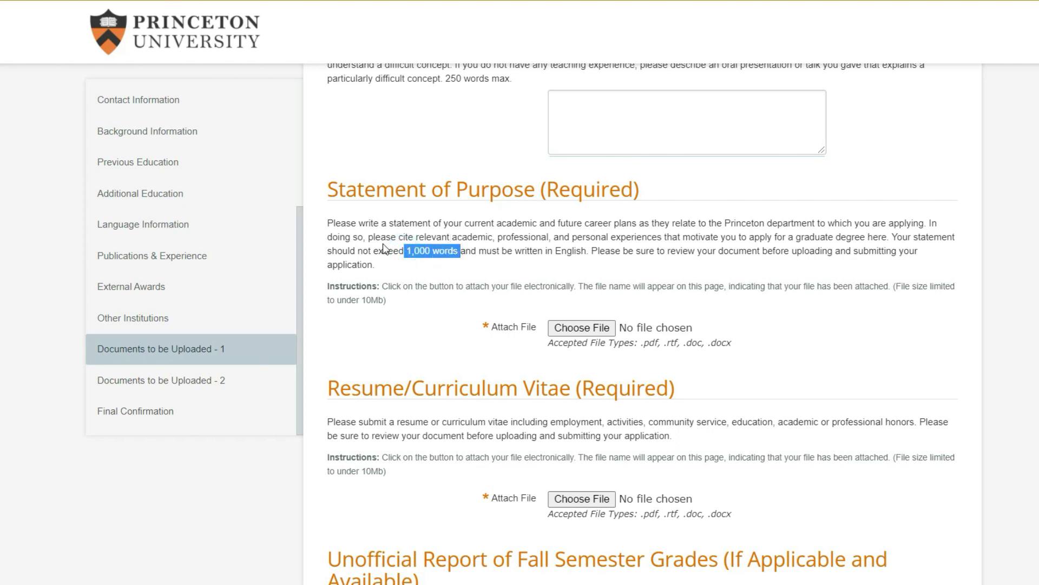
click(590, 260)
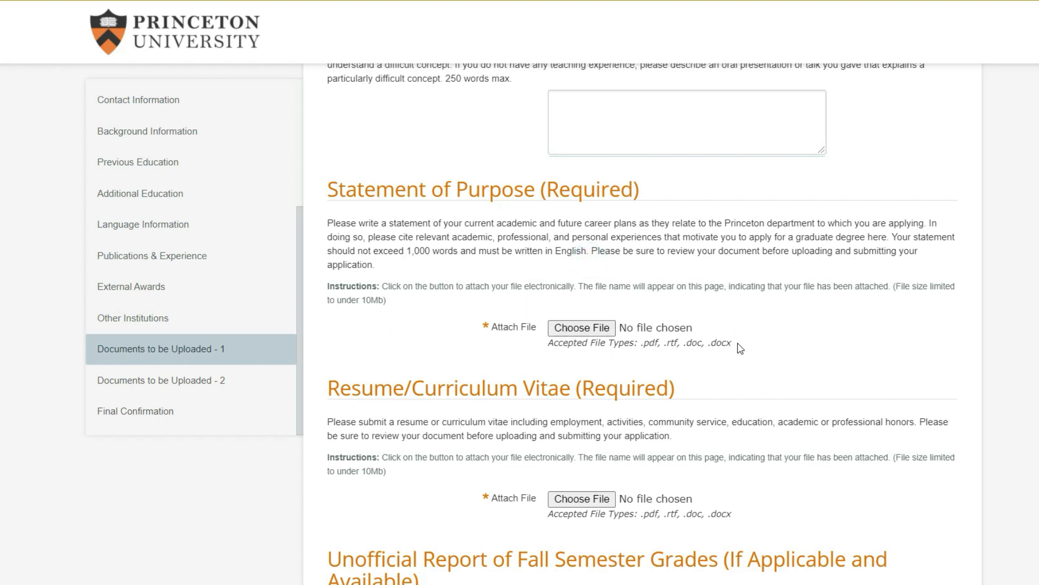
double_click(653, 344)
Review the Resume requirements, noting what it should include and the PDF file type
scroll(425, 295, down, 3)
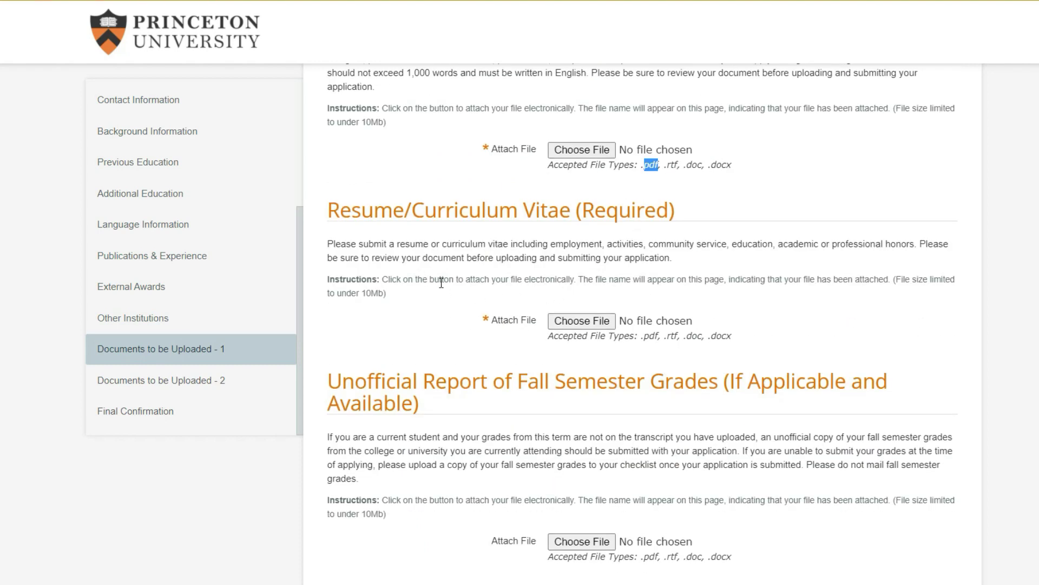
drag(548, 244, 655, 245)
click(702, 245)
double_click(651, 336)
scroll(496, 315, down, 3)
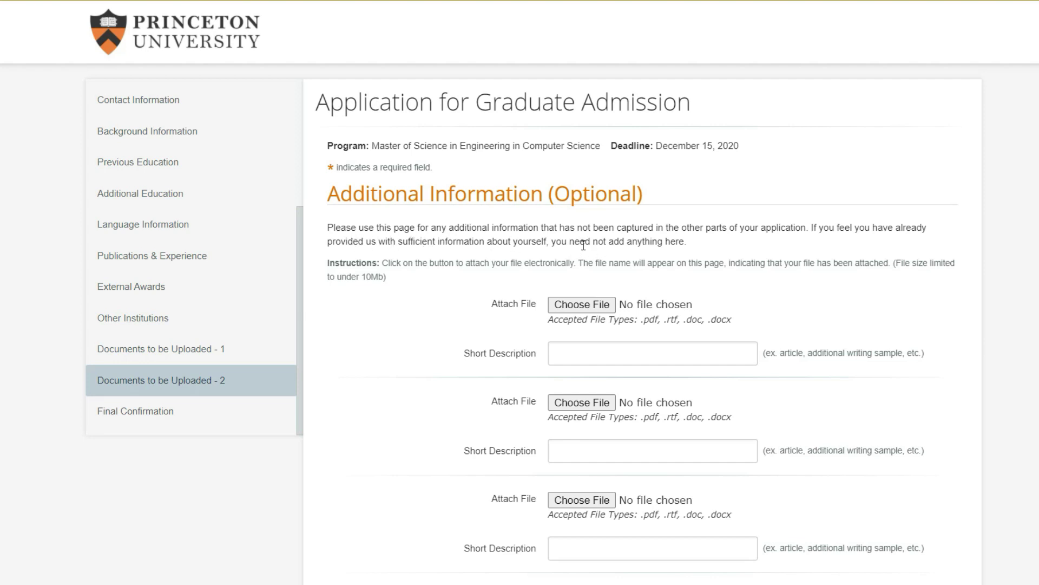
scroll(602, 240, down, 2)
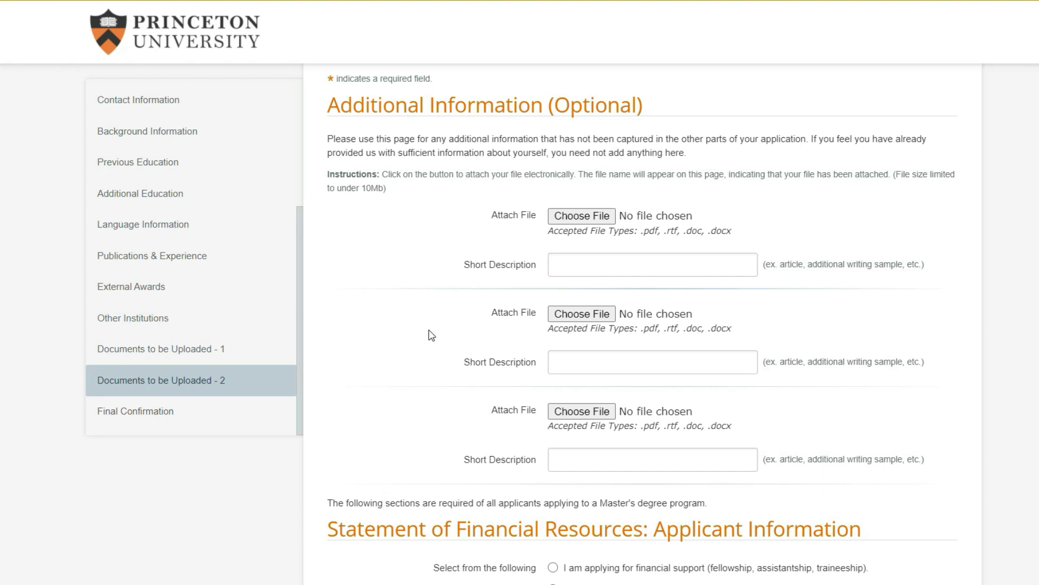
click(600, 270)
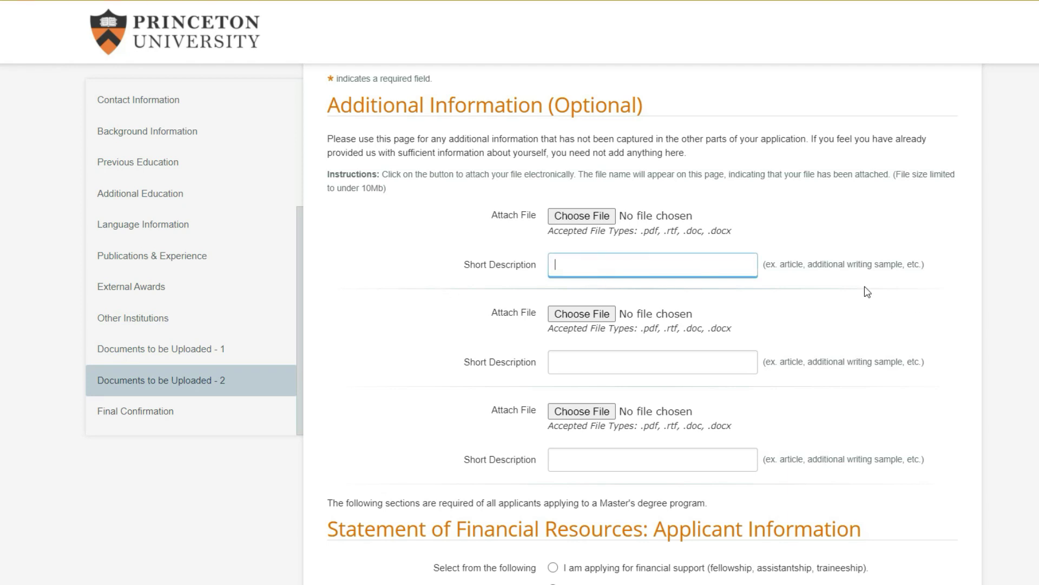
drag(781, 264, 902, 269)
click(795, 268)
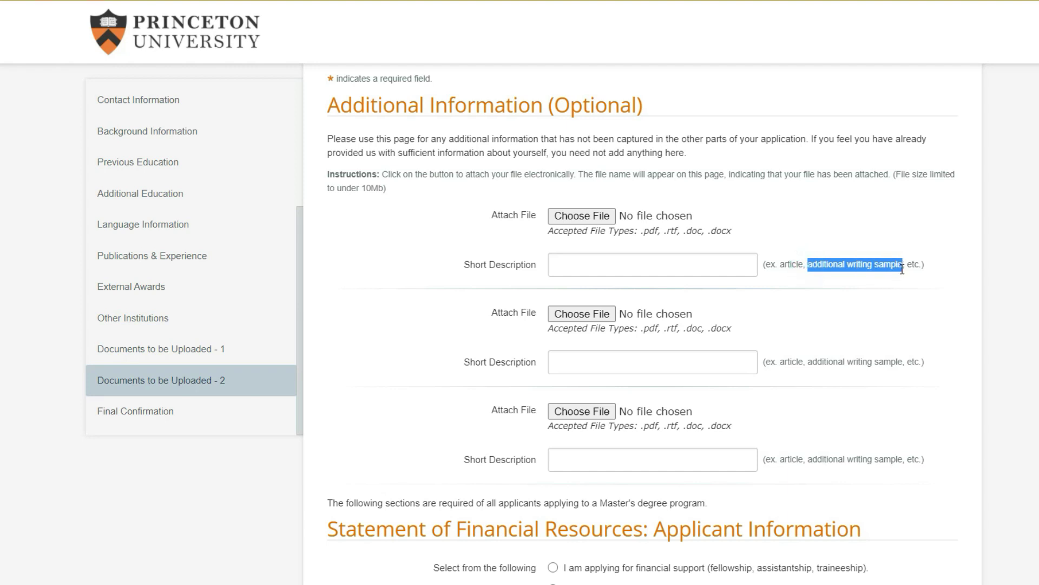
click(777, 266)
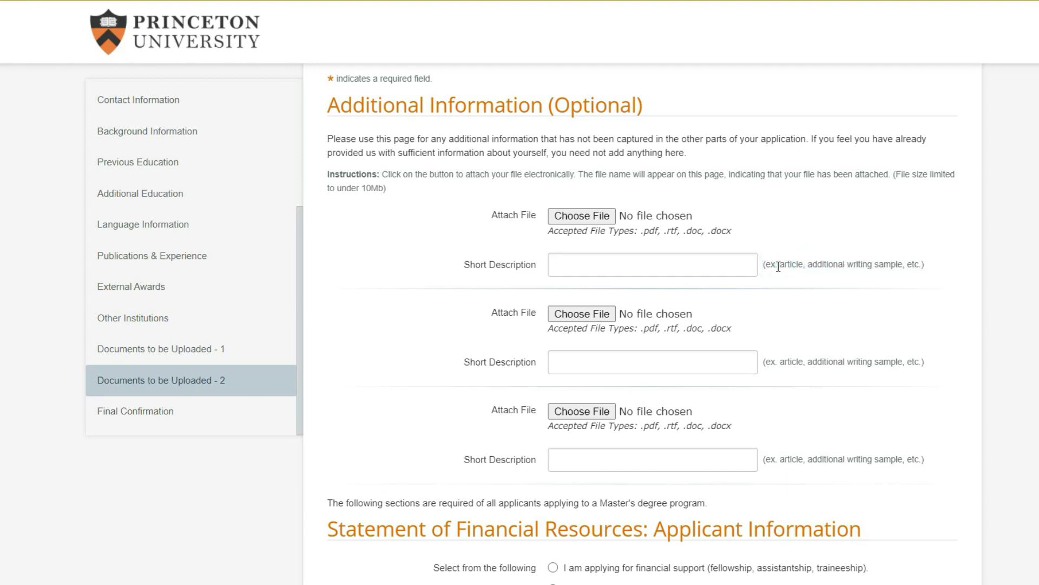
drag(785, 264, 903, 268)
click(893, 267)
scroll(530, 209, down, 3)
scroll(529, 209, up, 2)
scroll(530, 209, down, 6)
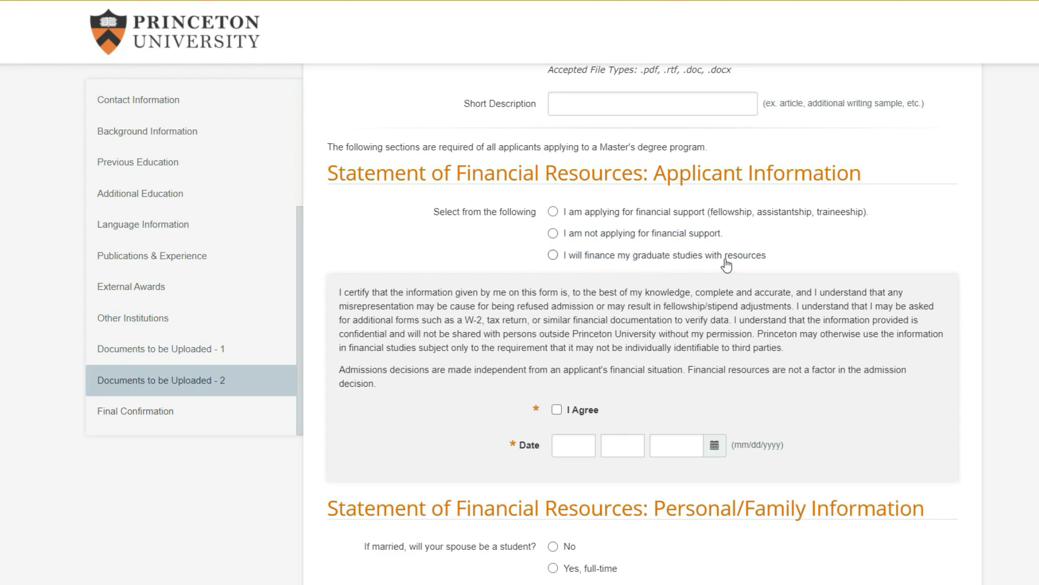
Declare applying for financial support and tick I Agree on the financial resources certification
click(552, 212)
scroll(476, 253, down, 2)
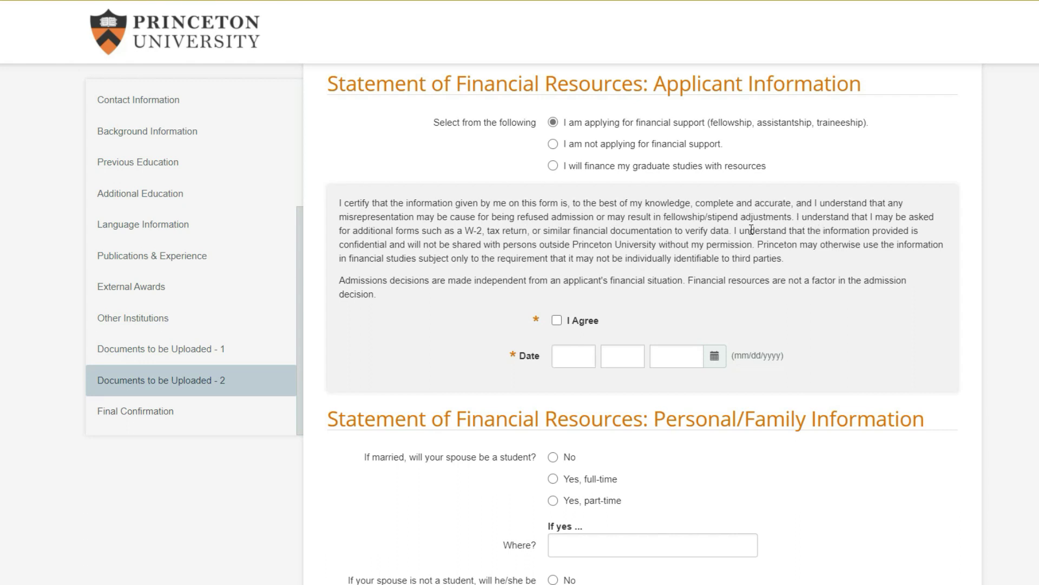
click(556, 319)
Look over the income, asset and debt fields down to the page buttons, leaving them blank
scroll(490, 243, down, 15)
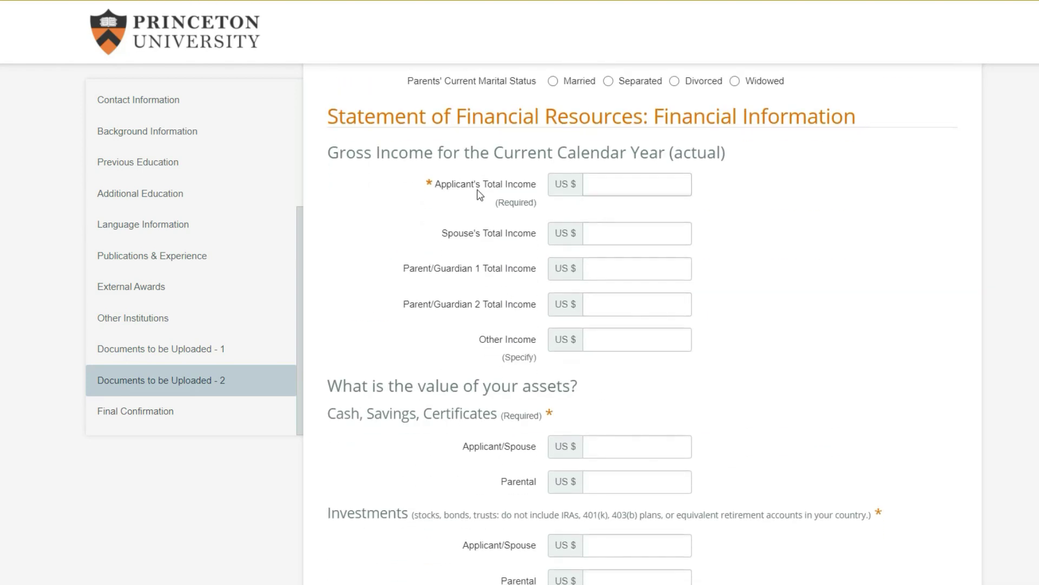
scroll(464, 262, down, 3)
scroll(464, 262, down, 2)
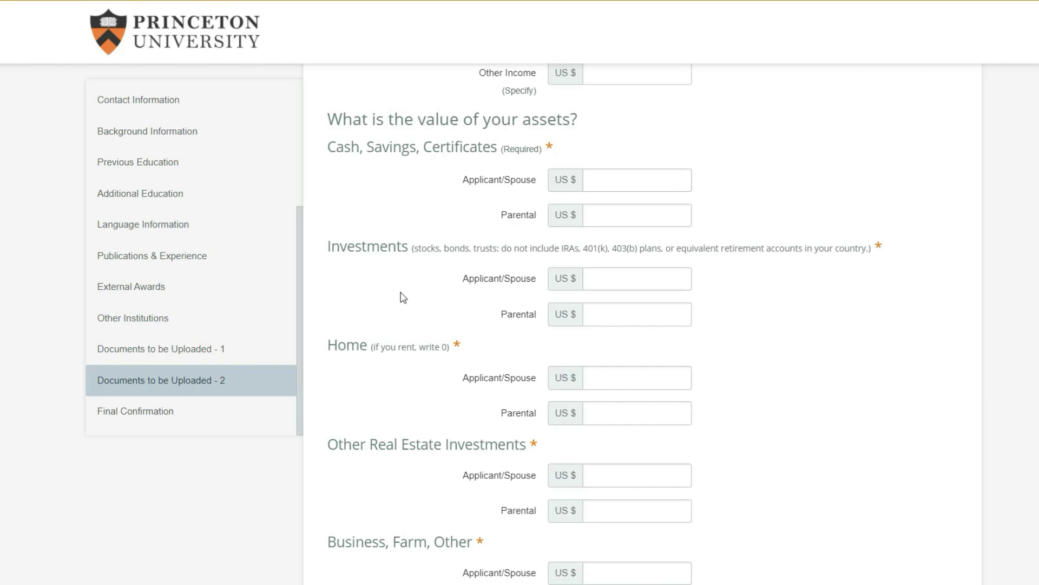
scroll(444, 298, down, 5)
scroll(473, 254, down, 3)
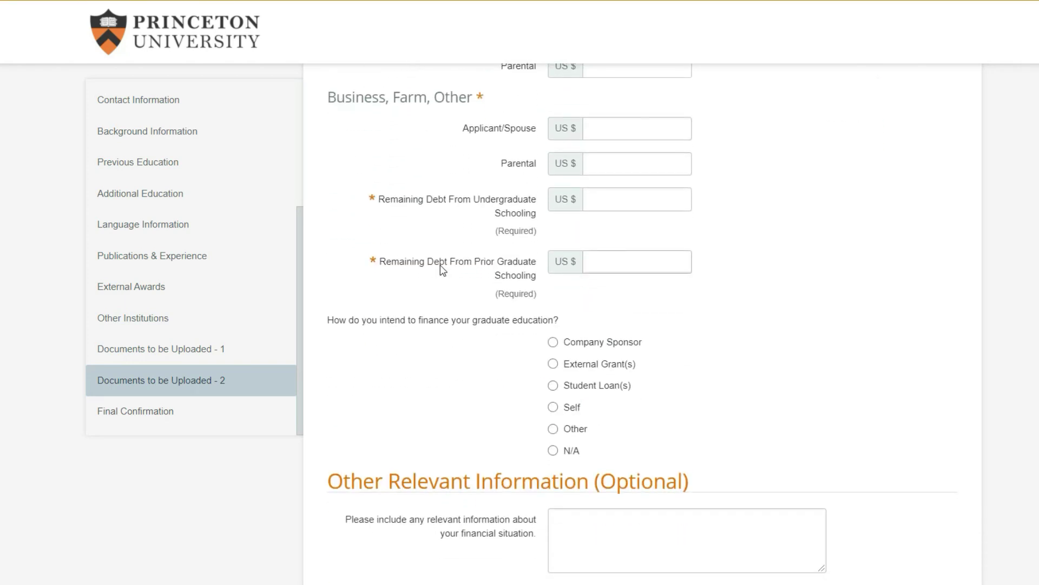
scroll(452, 265, up, 12)
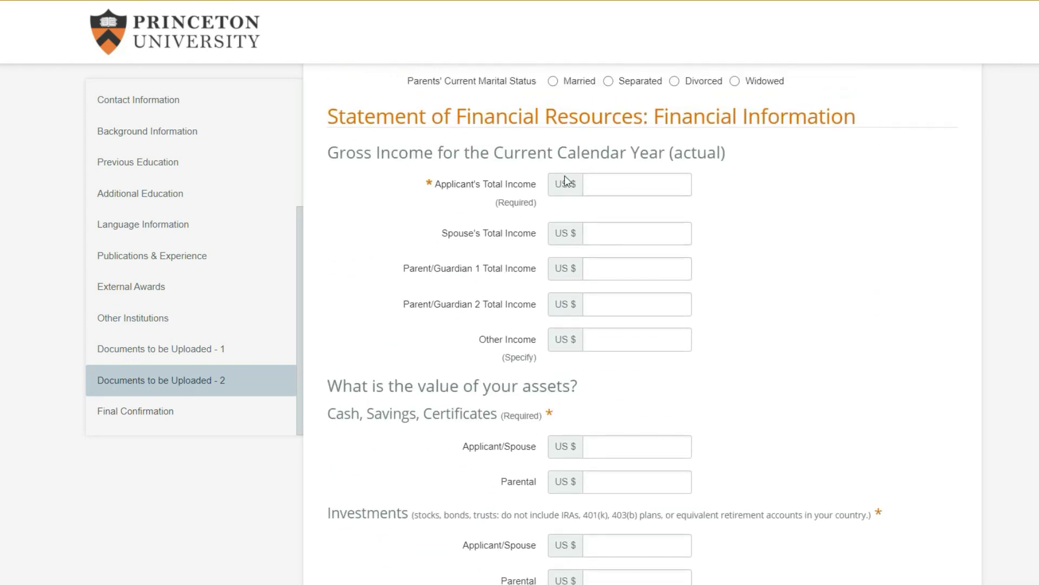
scroll(476, 265, down, 2)
scroll(476, 265, down, 5)
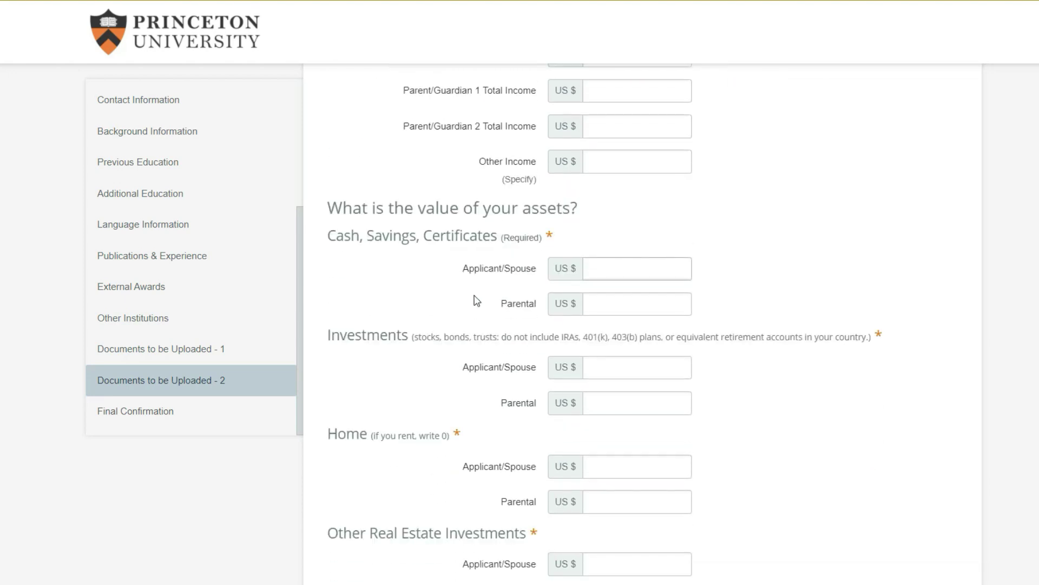
scroll(485, 308, up, 3)
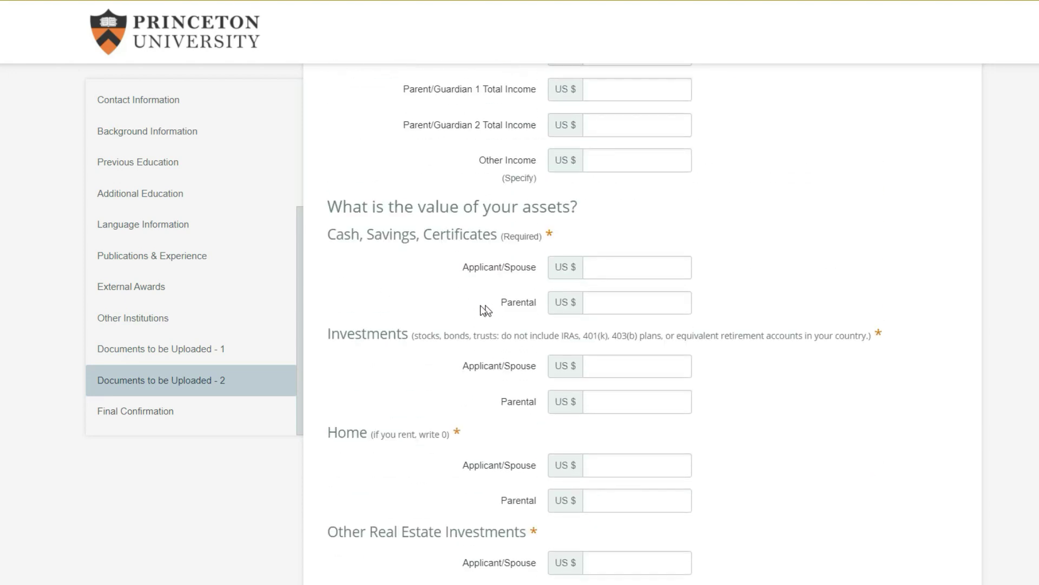
scroll(482, 336, down, 3)
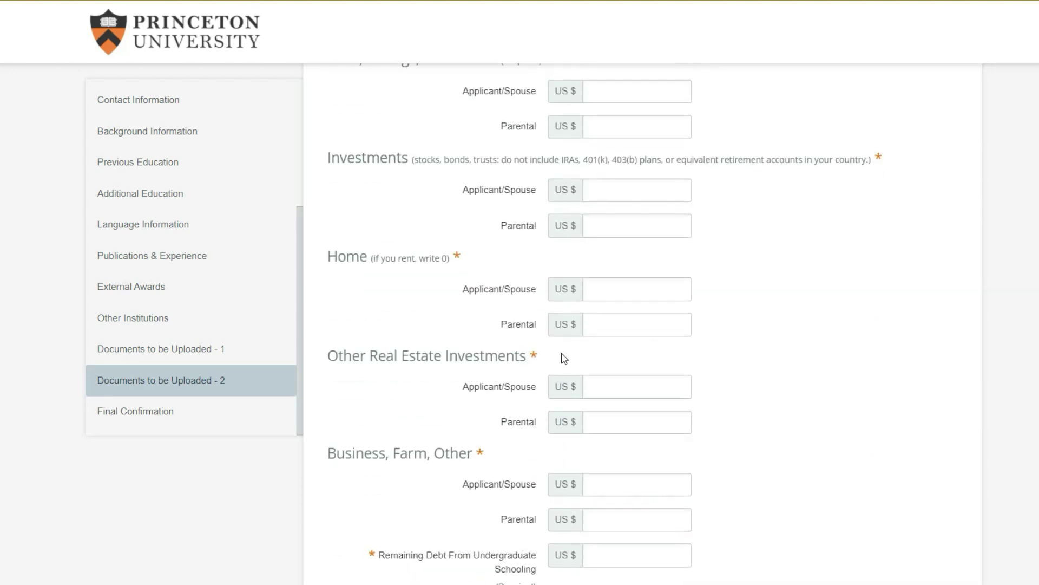
scroll(506, 357, down, 5)
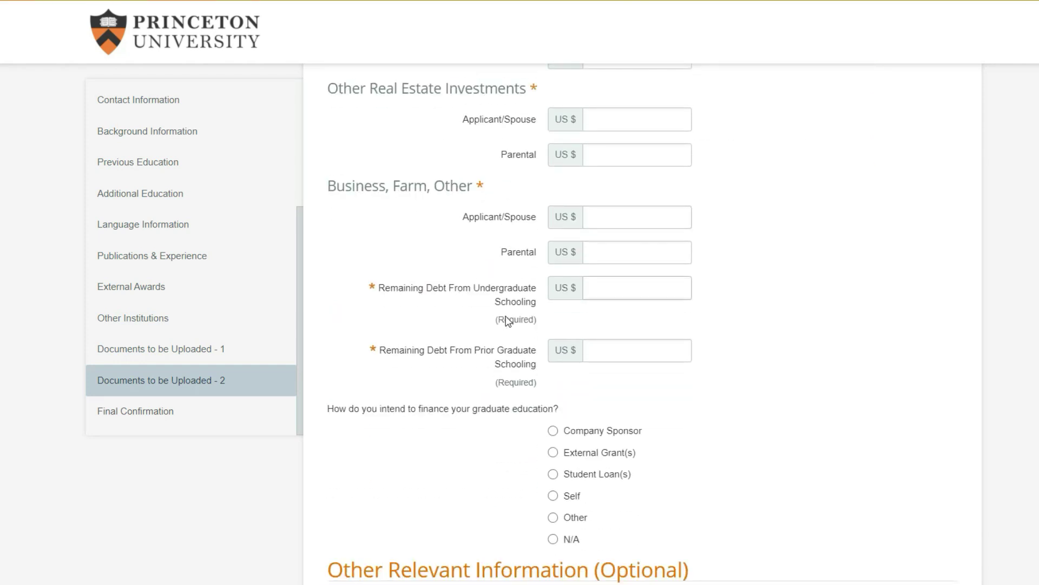
scroll(508, 321, down, 3)
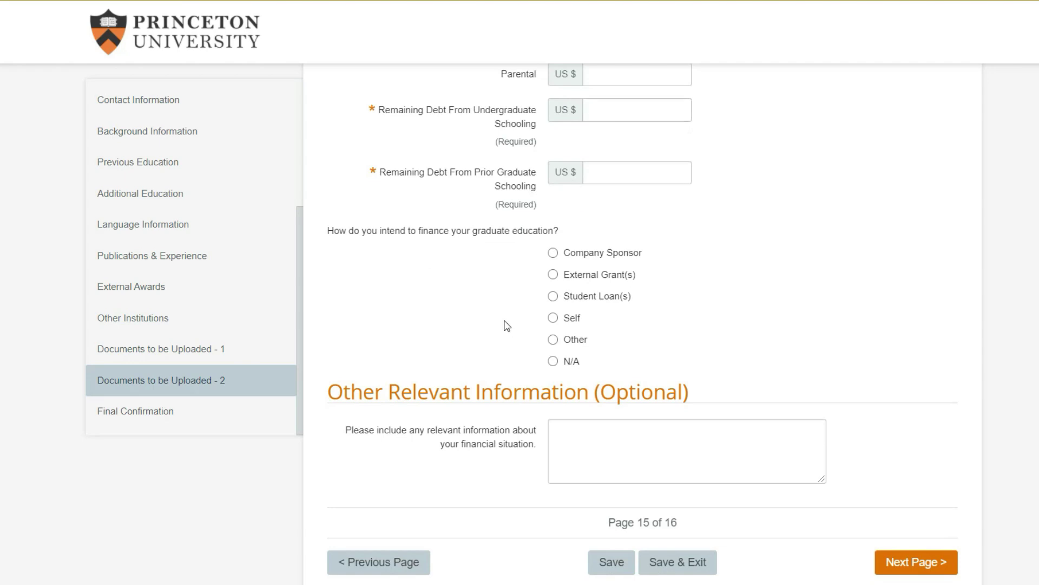
scroll(506, 325, down, 1)
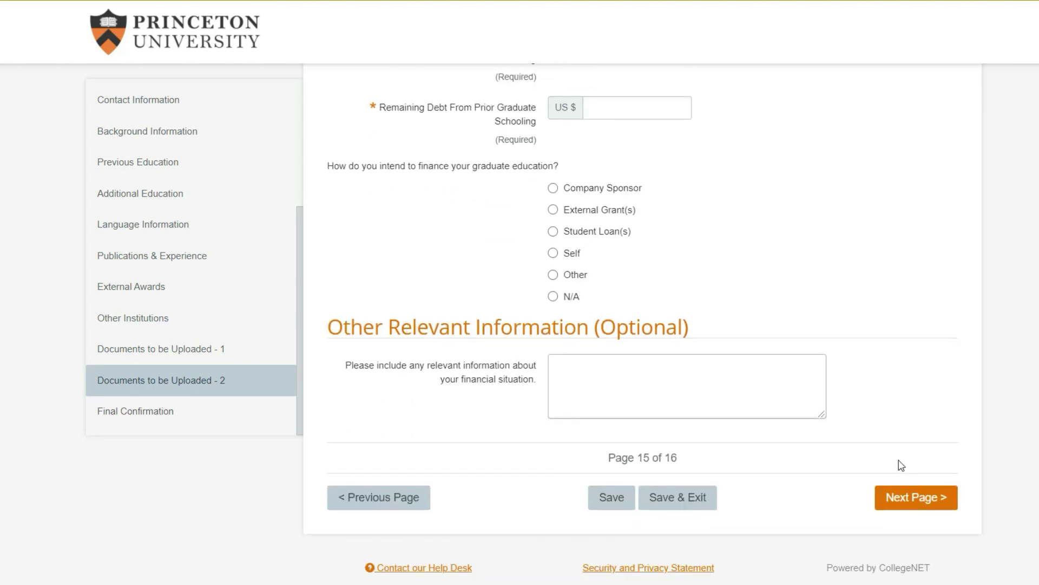
Go to the Final Confirmation page and view the fee waiver program list without selecting one
click(909, 497)
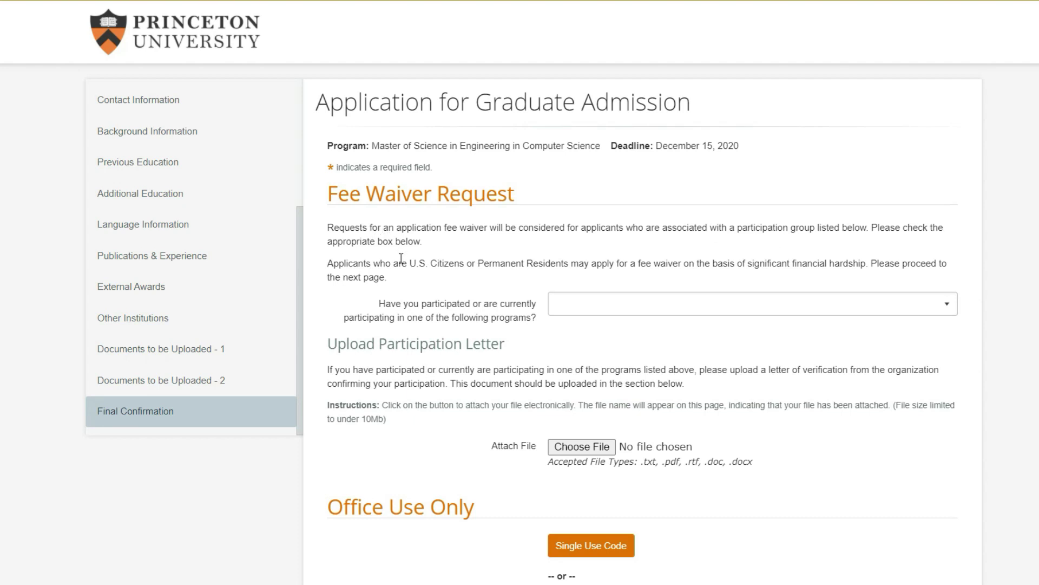
click(586, 310)
scroll(698, 428, down, 3)
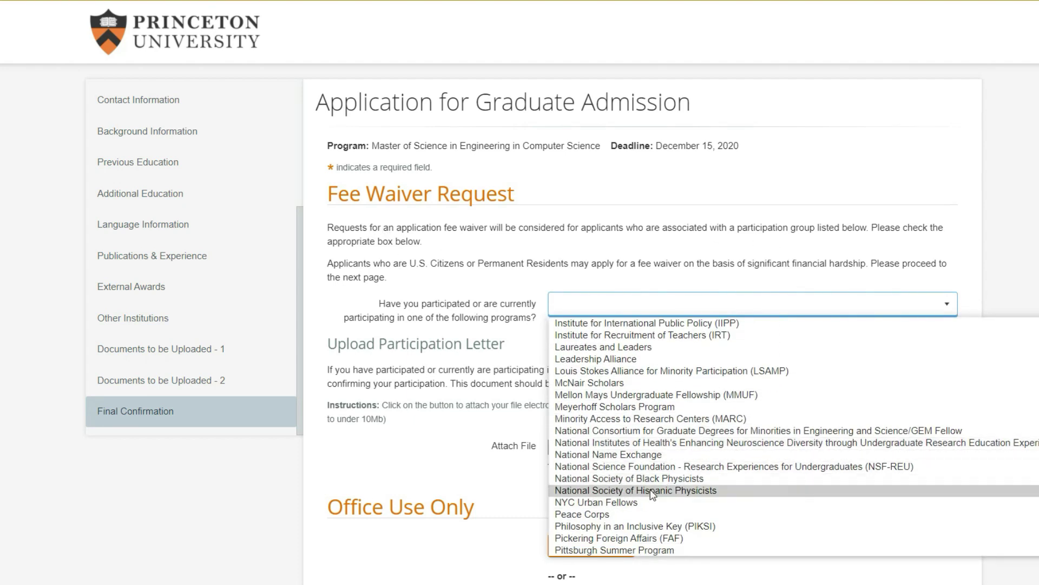
scroll(650, 476, down, 3)
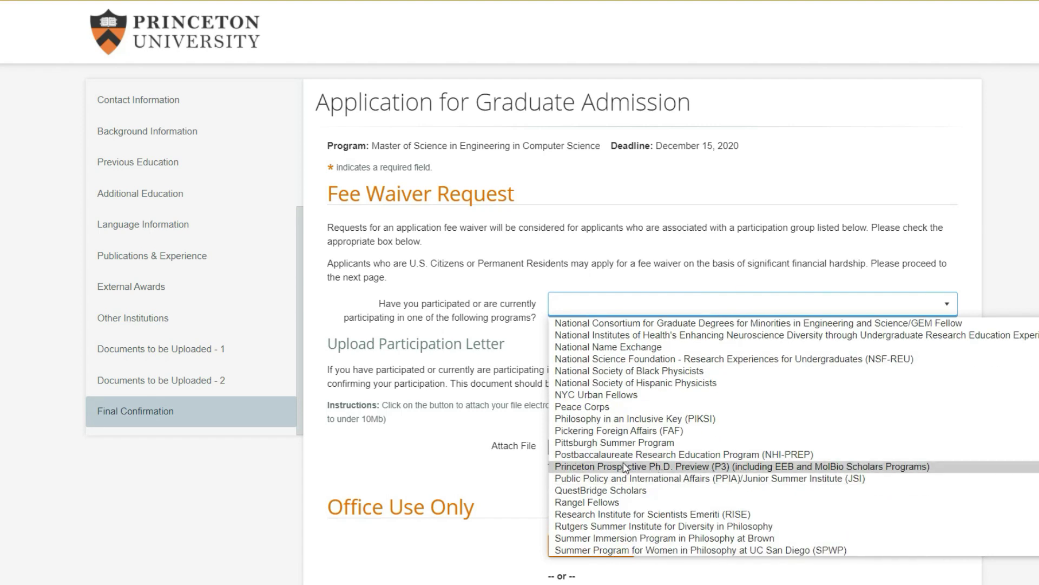
scroll(649, 476, down, 1)
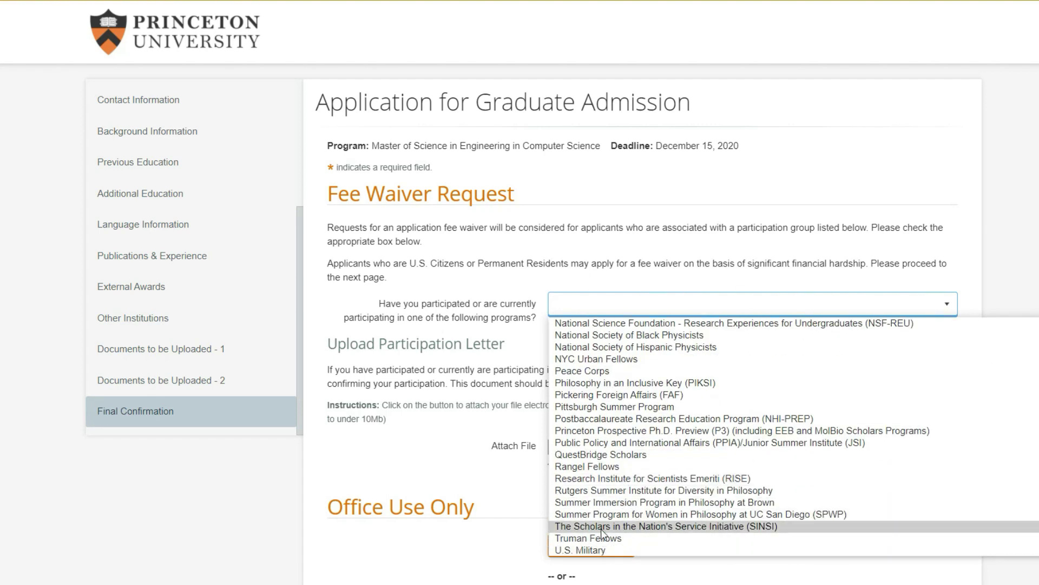
scroll(606, 536, up, 7)
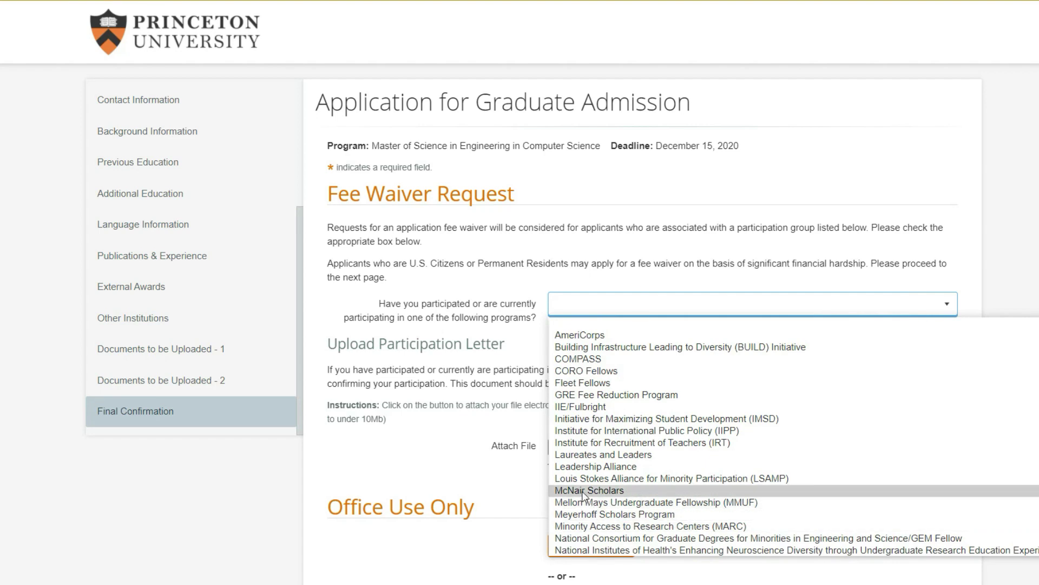
click(476, 265)
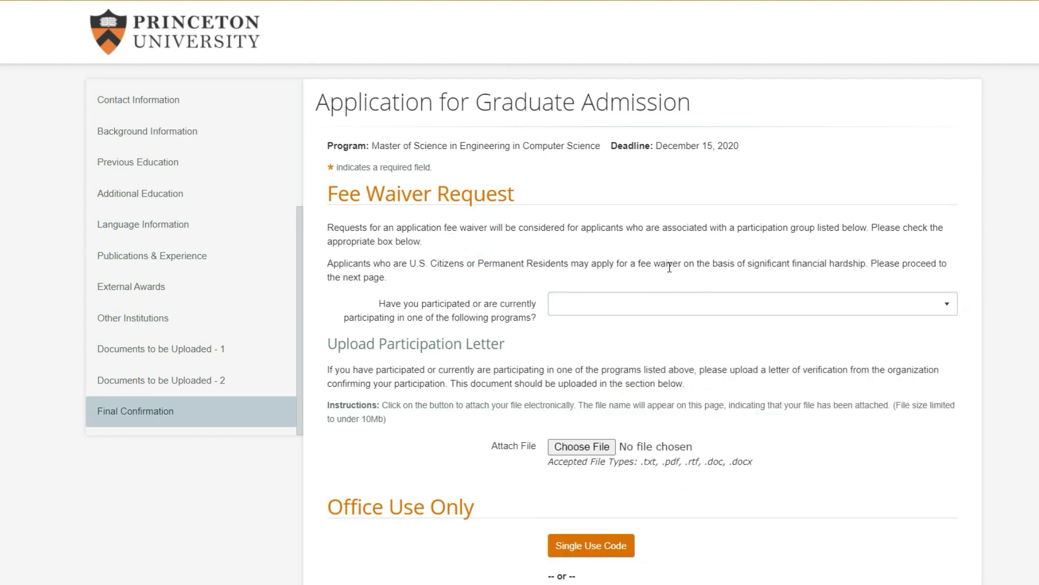
Review the Signature and Agreement and Submit & Pay sections
scroll(669, 267, down, 8)
drag(521, 199, 338, 199)
drag(387, 339, 617, 343)
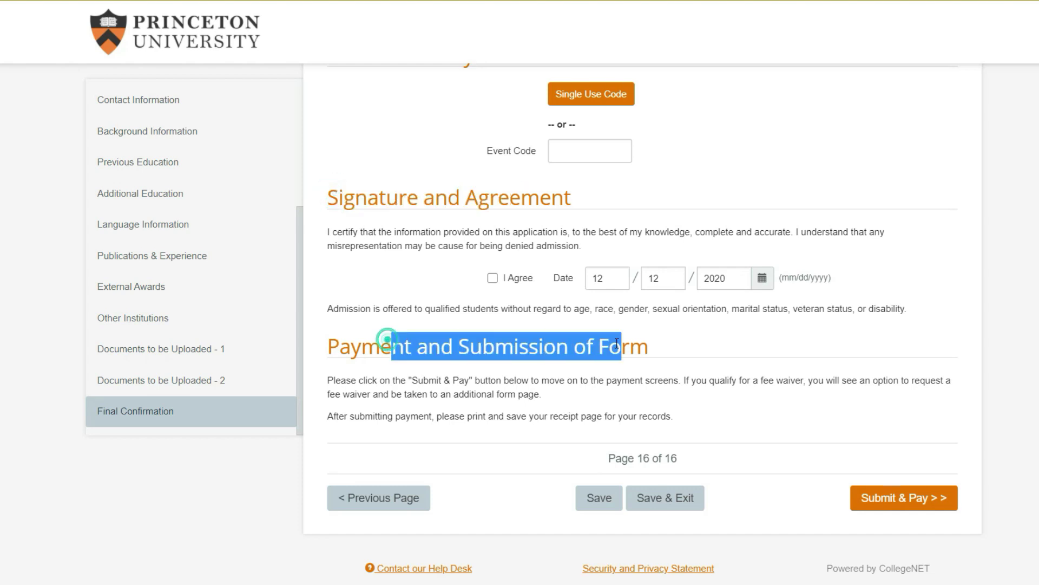
click(559, 354)
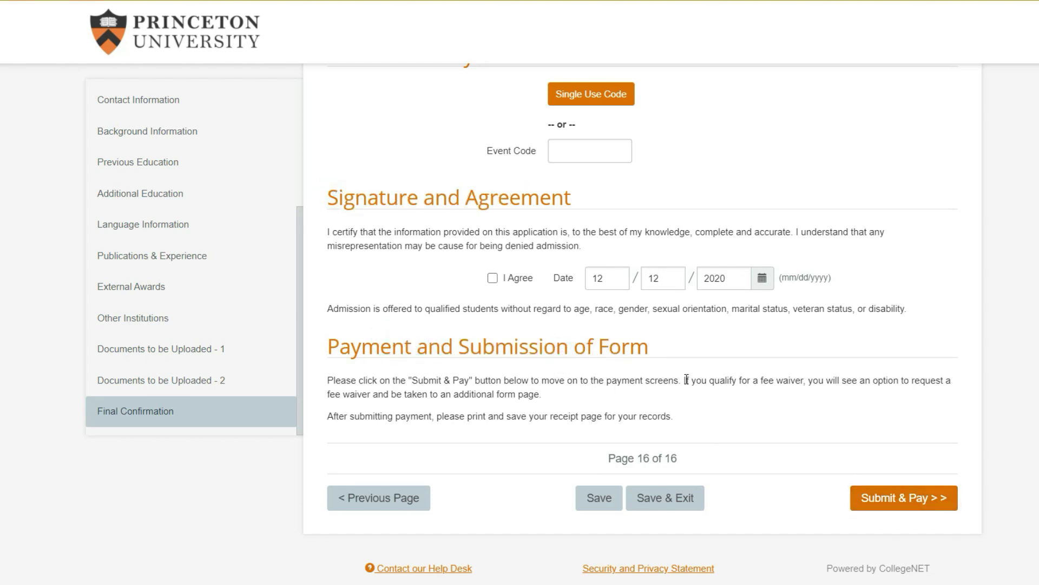